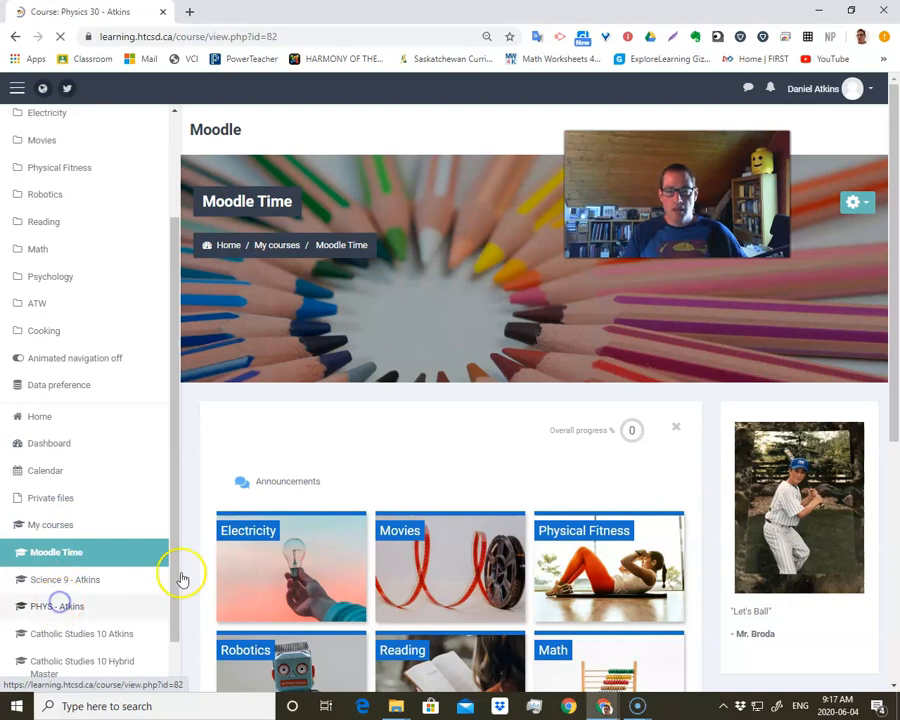
- Look over the Physics 30 course page, including its welcome video block and quote block
{"action": "scroll", "coordinate": [833, 453], "scroll_direction": "down", "scroll_amount": 4}
{"action": "scroll", "coordinate": [825, 457], "scroll_direction": "down", "scroll_amount": 1}
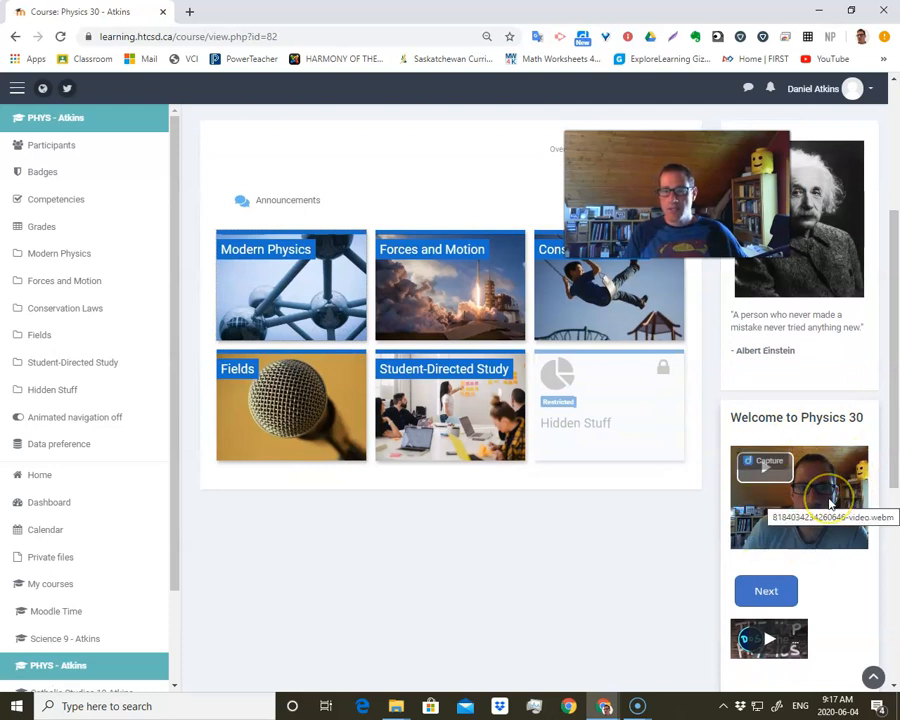
{"action": "scroll", "coordinate": [810, 500], "scroll_direction": "down", "scroll_amount": 1}
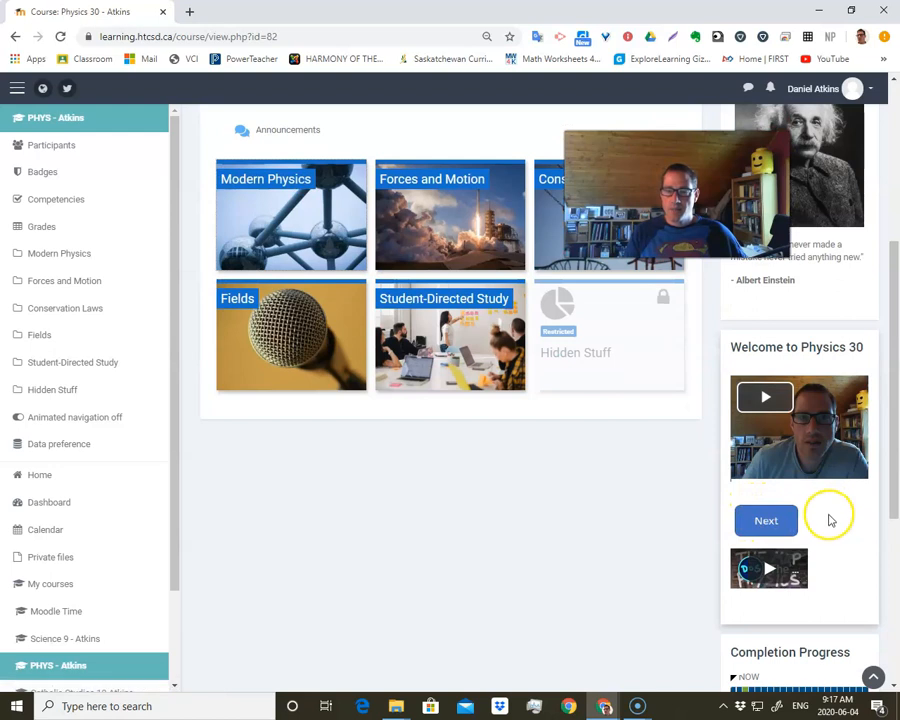
{"action": "scroll", "coordinate": [800, 489], "scroll_direction": "up", "scroll_amount": 4}
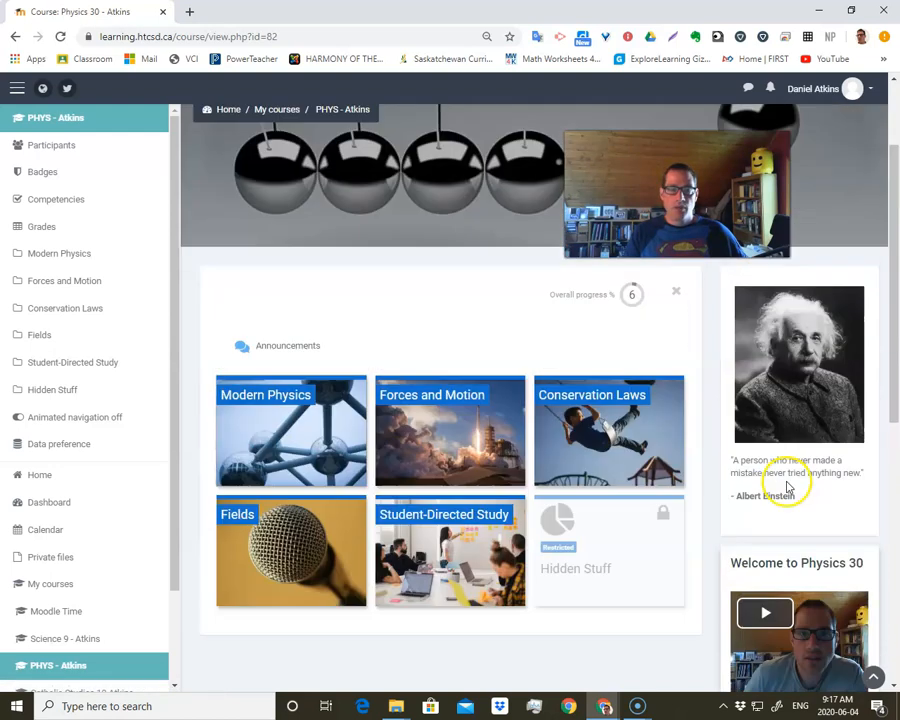
- Open the Moodle Time course and turn editing on
{"action": "left_click", "coordinate": [60, 611]}
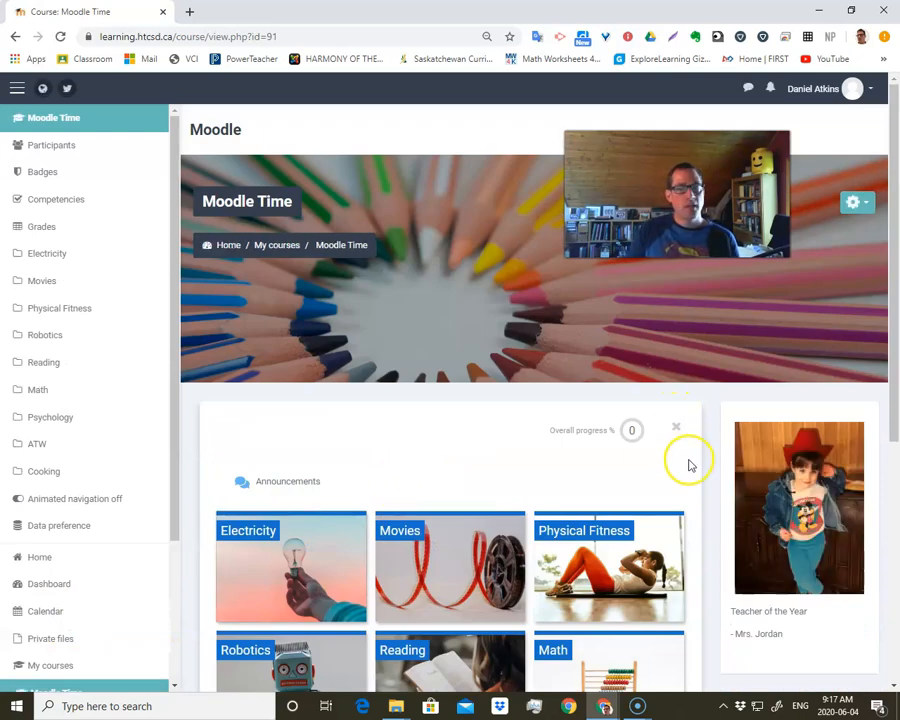
{"action": "scroll", "coordinate": [686, 464], "scroll_direction": "down", "scroll_amount": 3}
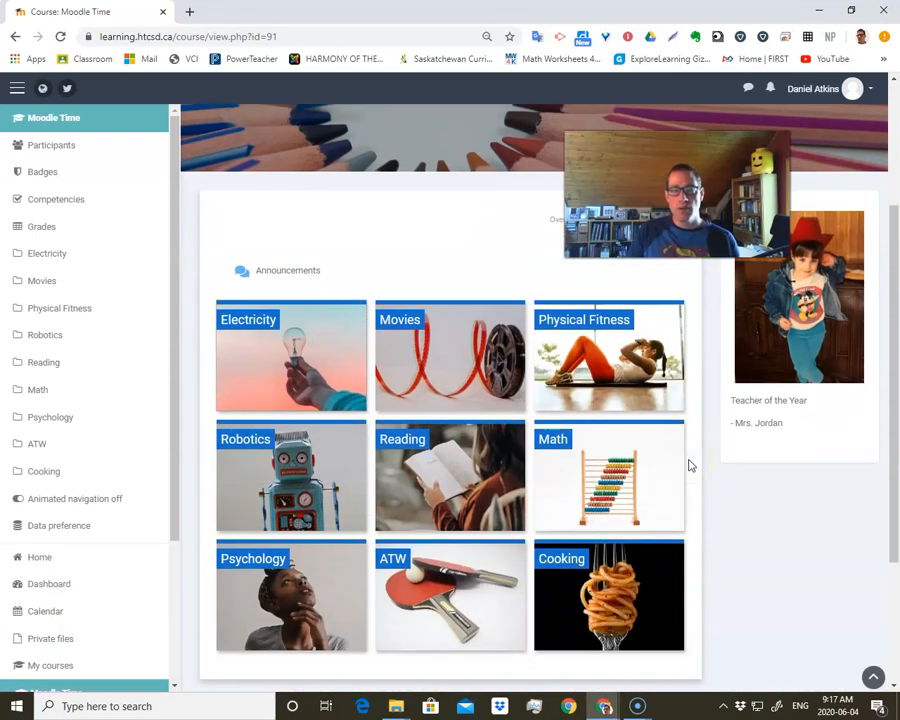
{"action": "scroll", "coordinate": [688, 465], "scroll_direction": "up", "scroll_amount": 3}
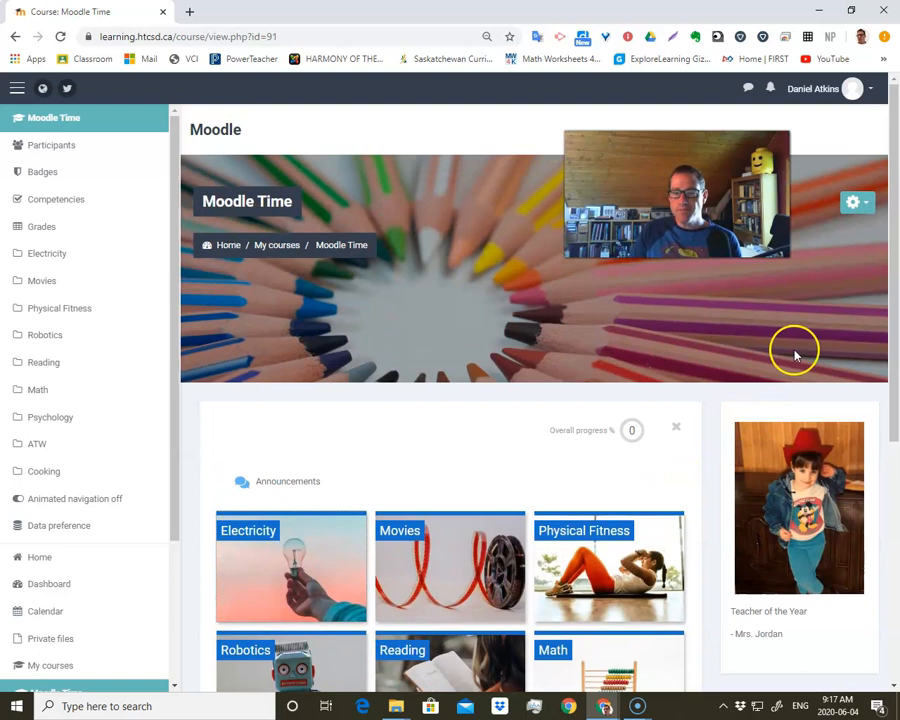
{"action": "left_click", "coordinate": [865, 205]}
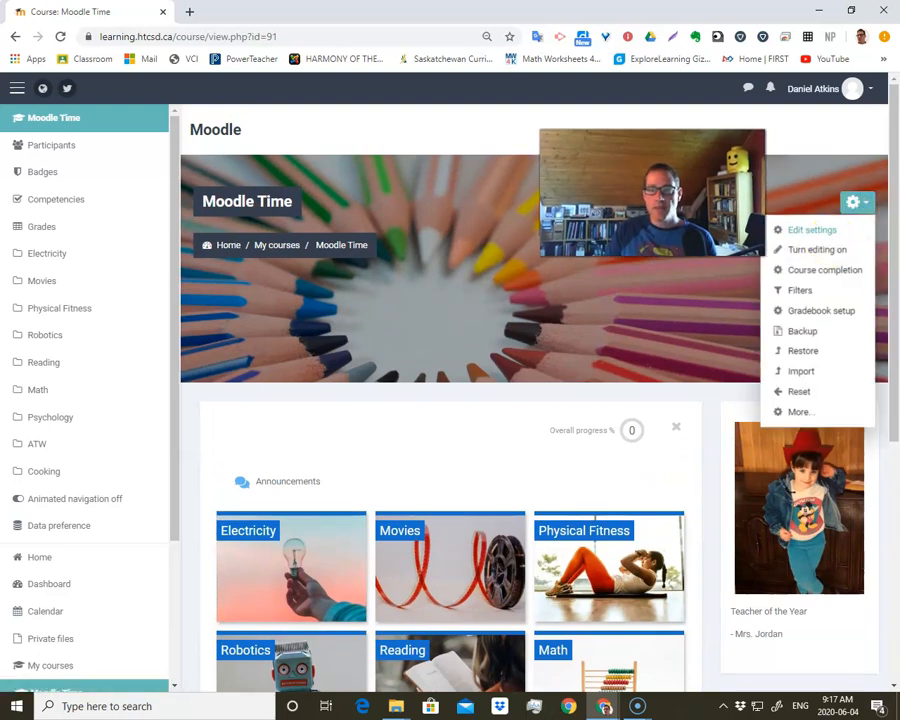
{"action": "left_click", "coordinate": [828, 251]}
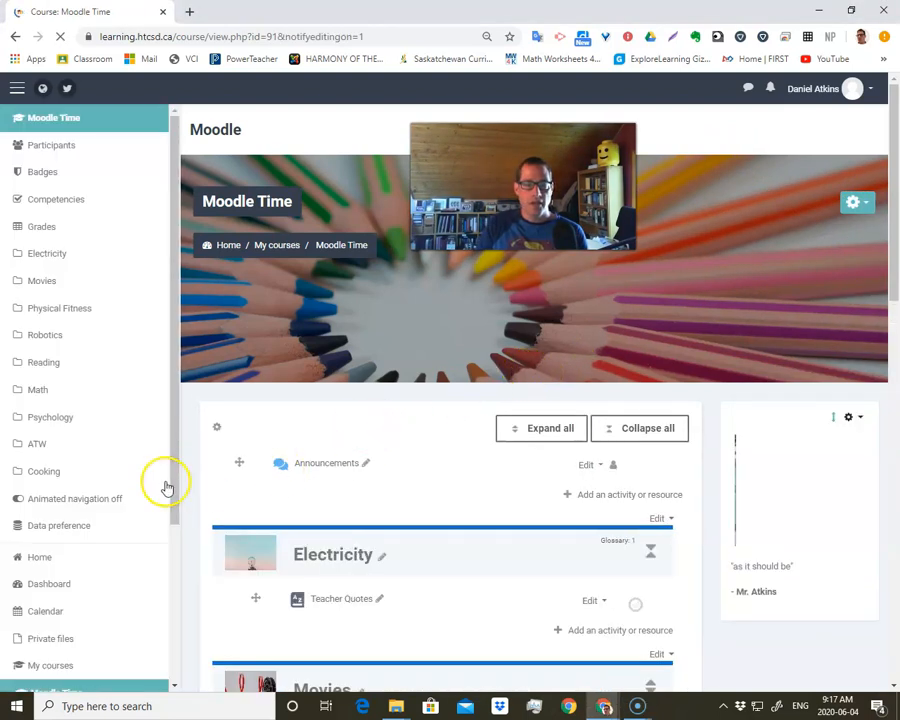
- Add an HTML block to the Moodle Time course page
{"action": "scroll", "coordinate": [133, 484], "scroll_direction": "down", "scroll_amount": 3}
{"action": "scroll", "coordinate": [133, 484], "scroll_direction": "up", "scroll_amount": 3}
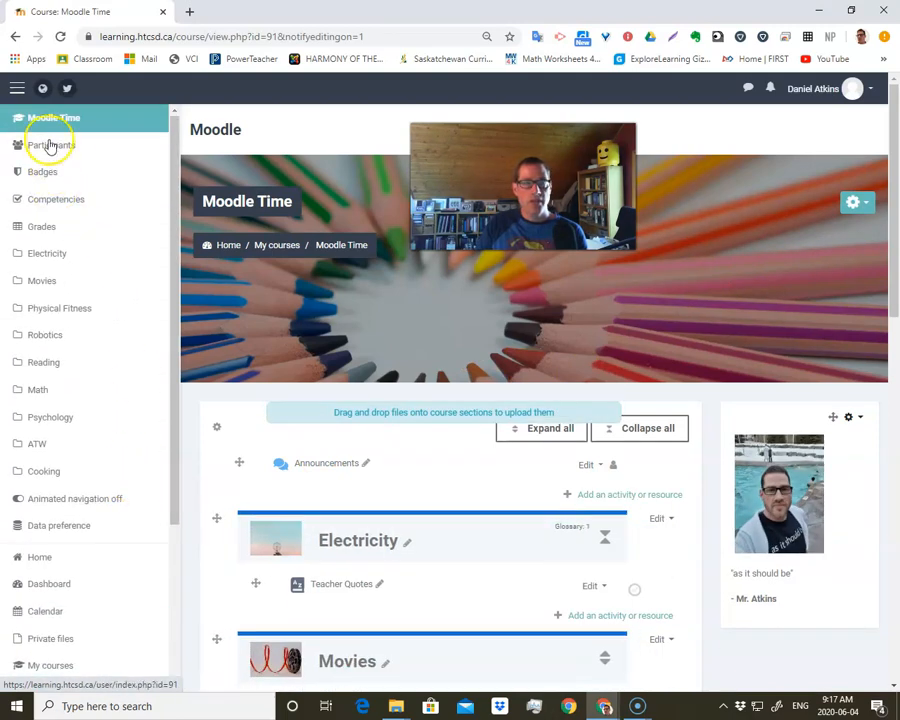
{"action": "left_click", "coordinate": [17, 90]}
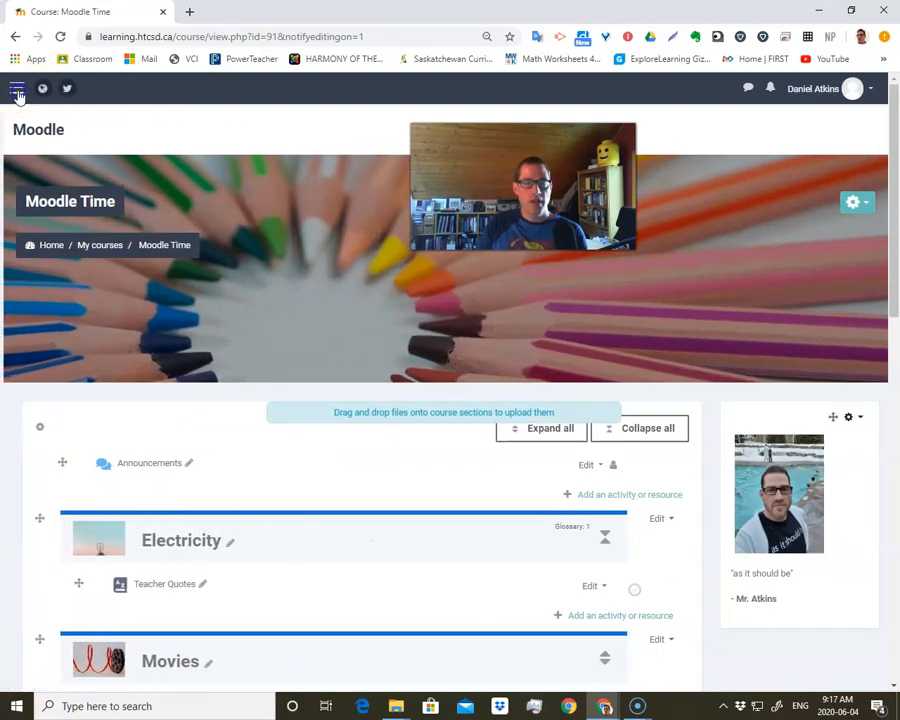
{"action": "left_click", "coordinate": [17, 92]}
{"action": "scroll", "coordinate": [60, 444], "scroll_direction": "down", "scroll_amount": 3}
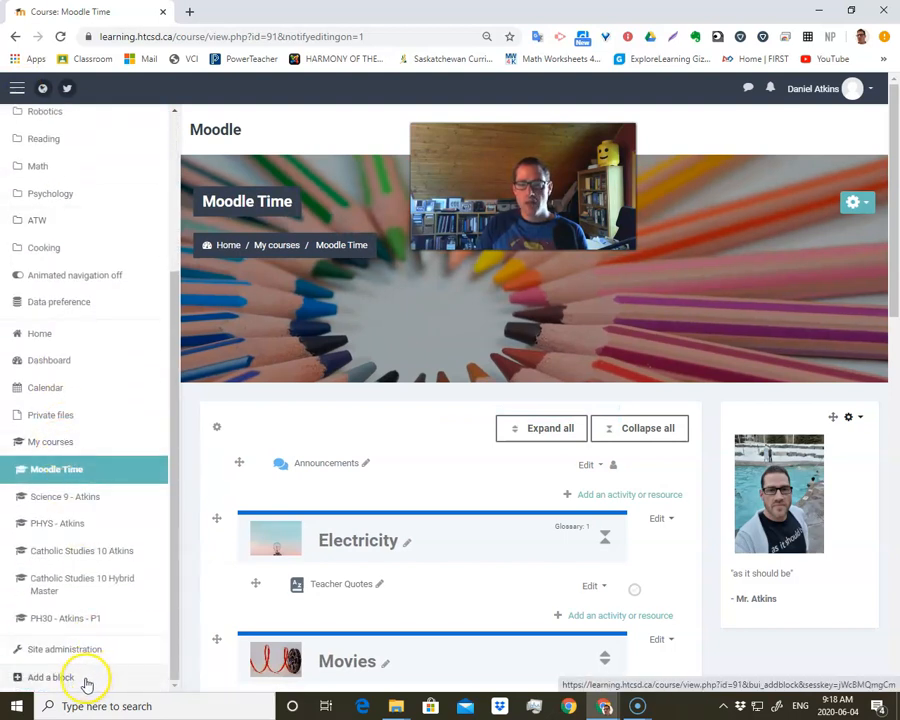
{"action": "left_click", "coordinate": [86, 682]}
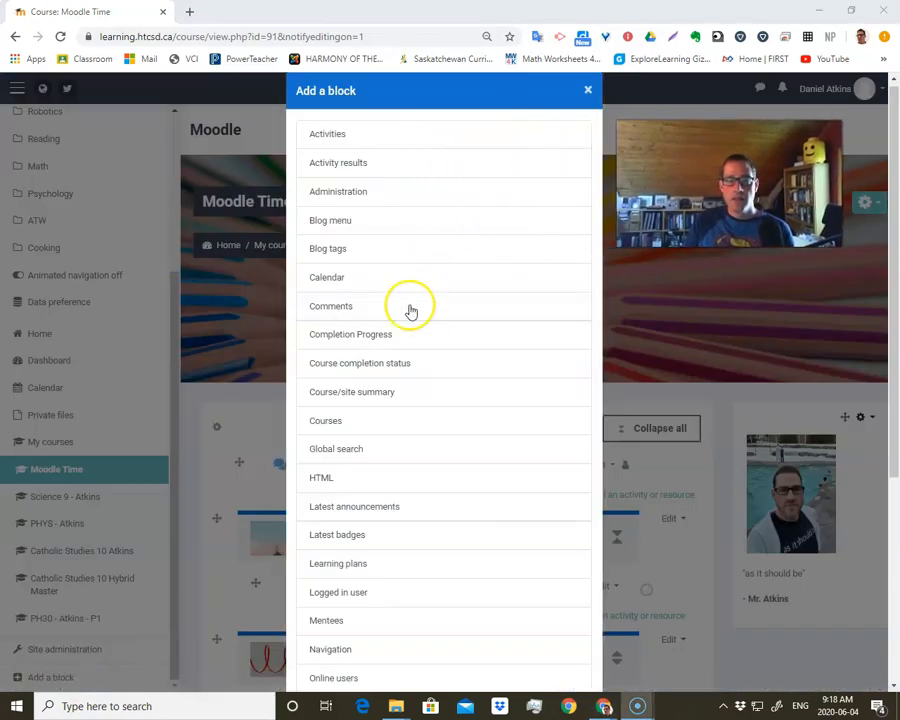
{"action": "scroll", "coordinate": [403, 333], "scroll_direction": "down", "scroll_amount": 3}
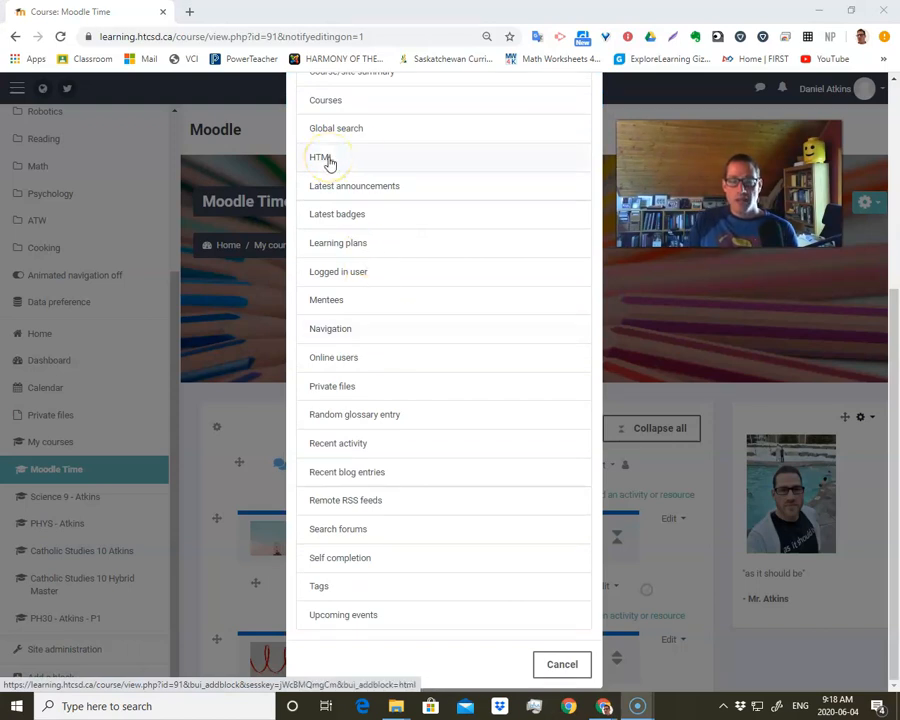
{"action": "scroll", "coordinate": [366, 218], "scroll_direction": "up", "scroll_amount": 3}
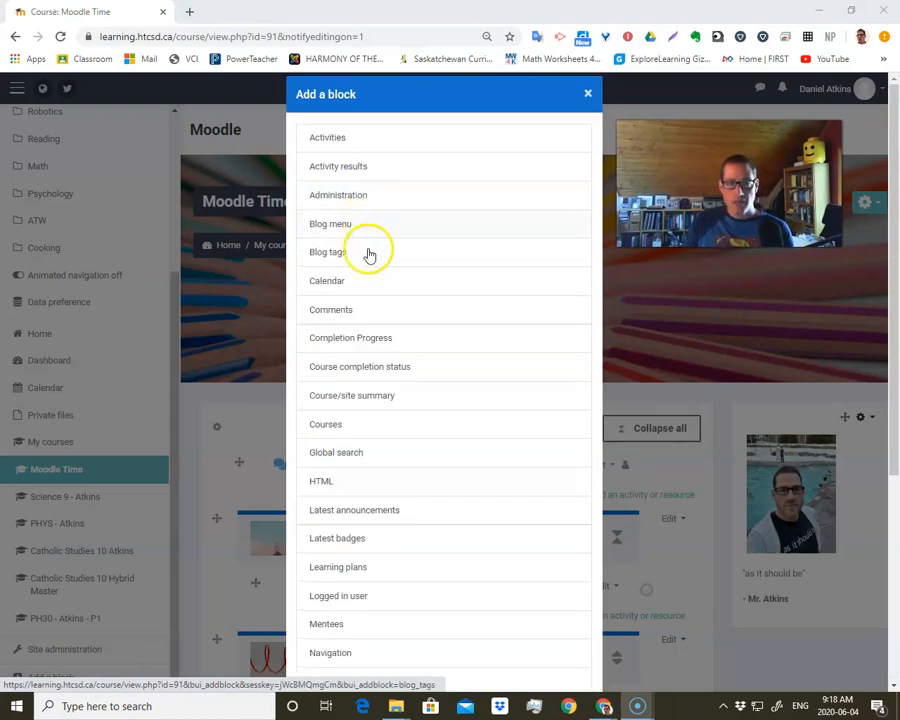
{"action": "left_click", "coordinate": [324, 482]}
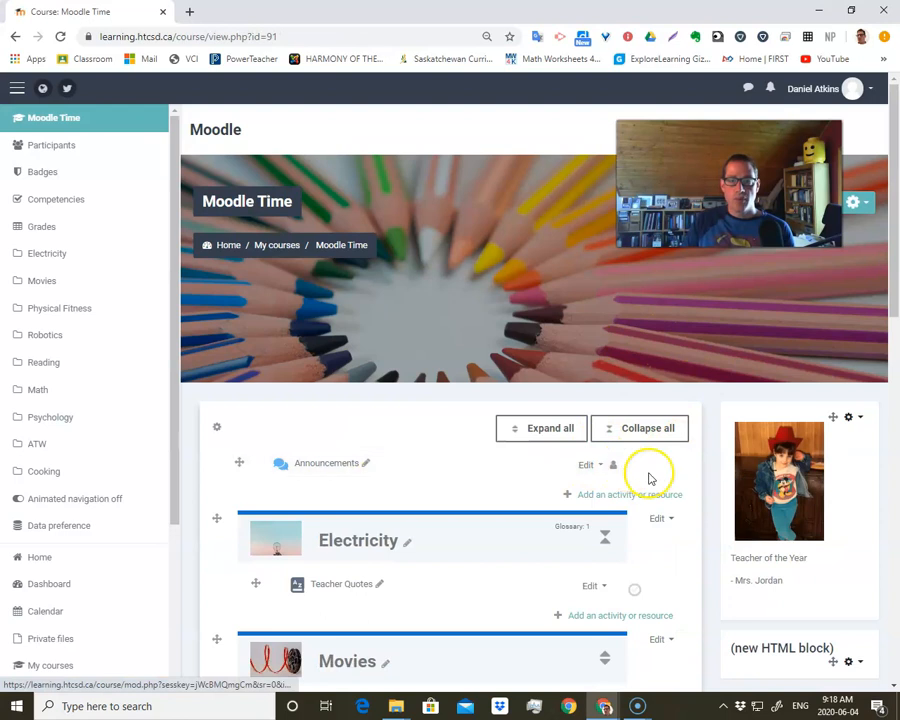
- Open the new HTML block's configuration and title it "Message from Teacher"
{"action": "scroll", "coordinate": [650, 478], "scroll_direction": "down", "scroll_amount": 3}
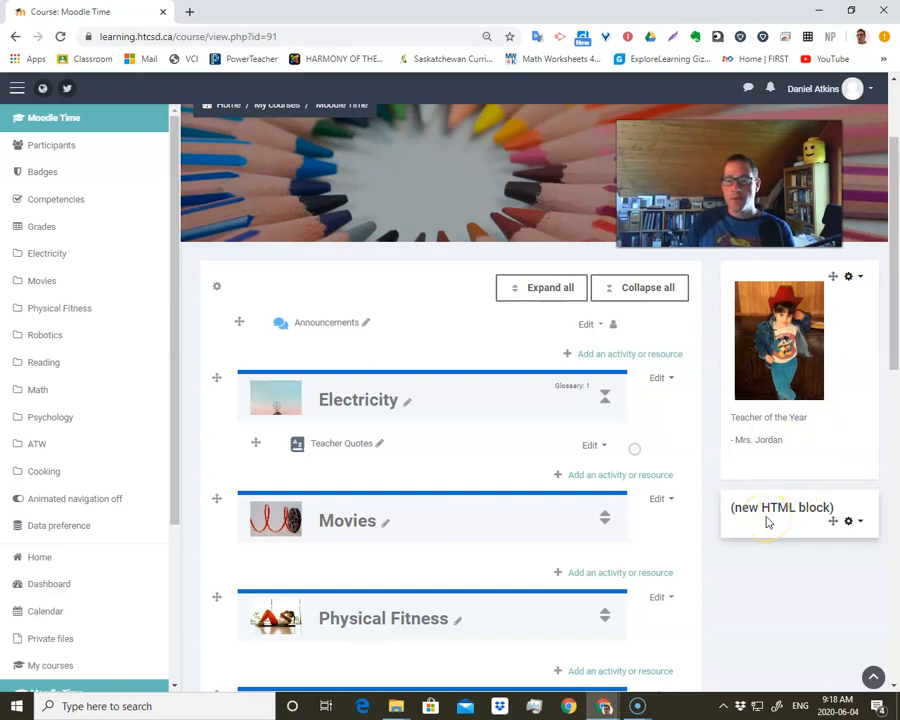
{"action": "left_click", "coordinate": [849, 523]}
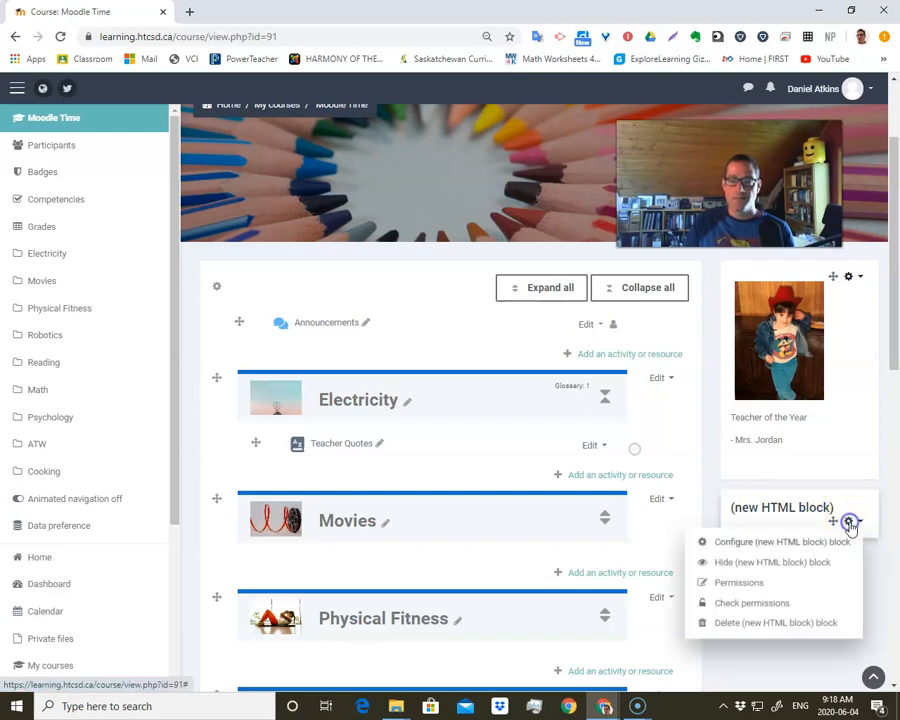
{"action": "left_click", "coordinate": [778, 548]}
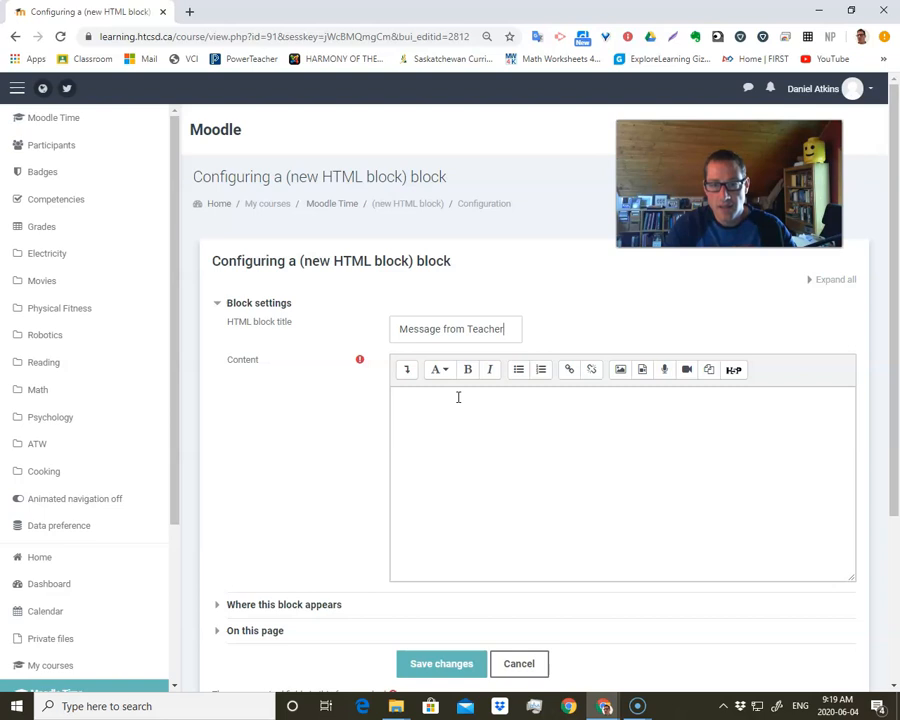
{"action": "left_click", "coordinate": [462, 401]}
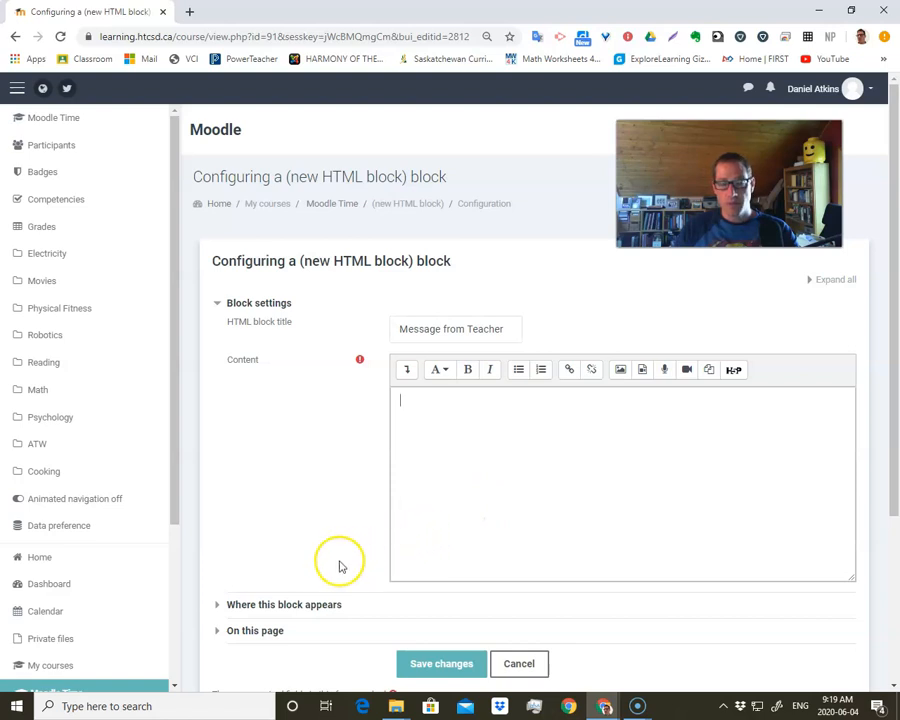
- Expand the block's placement and on-page settings and examine the available default weights
{"action": "scroll", "coordinate": [250, 560], "scroll_direction": "down", "scroll_amount": 1}
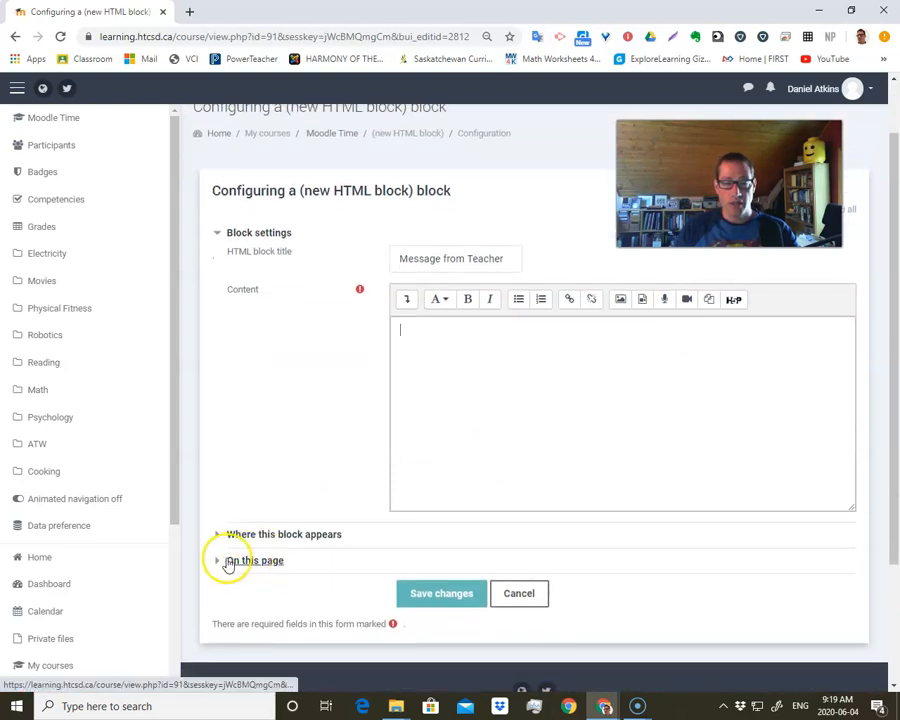
{"action": "left_click", "coordinate": [218, 541]}
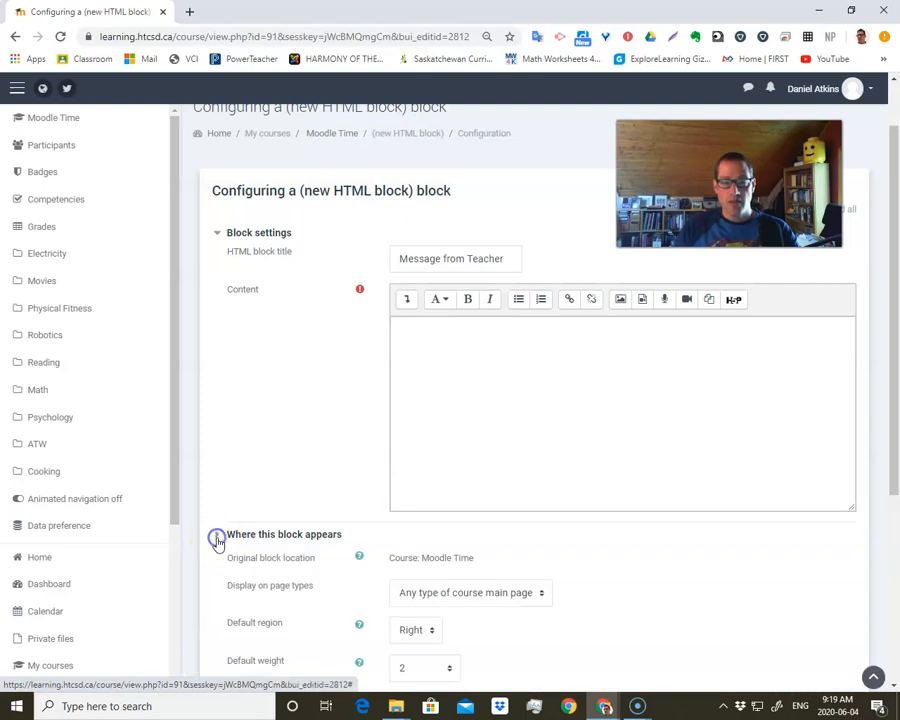
{"action": "scroll", "coordinate": [242, 550], "scroll_direction": "down", "scroll_amount": 2}
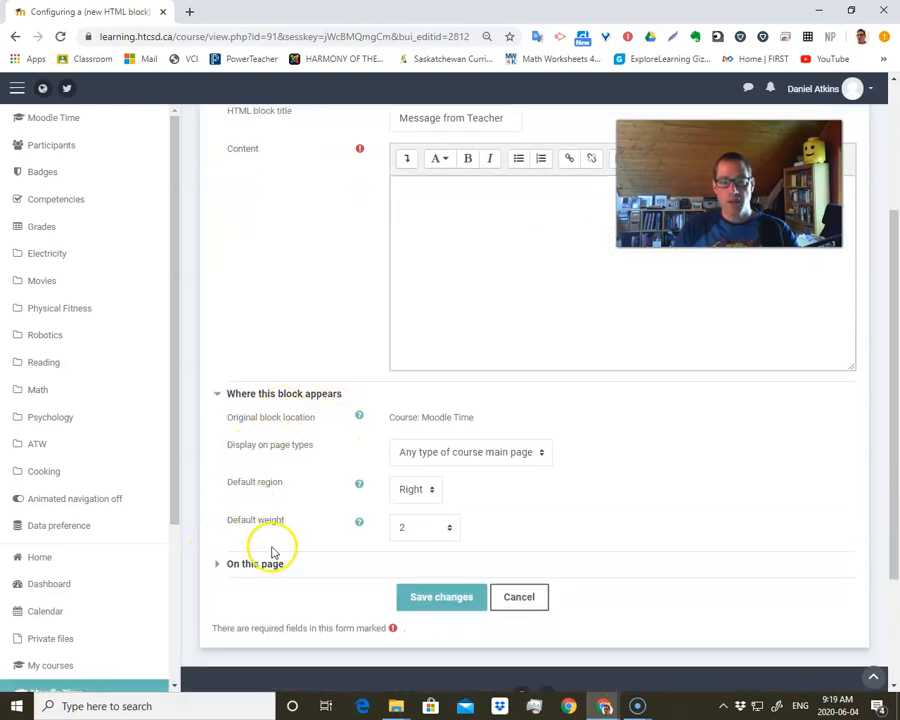
{"action": "left_click", "coordinate": [218, 566]}
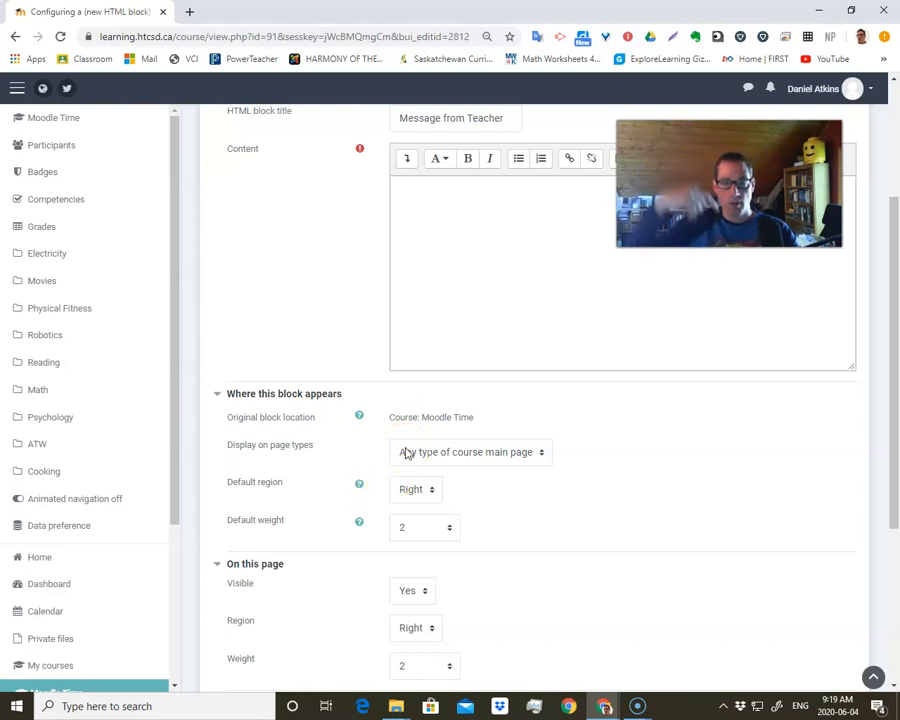
{"action": "left_click", "coordinate": [407, 533]}
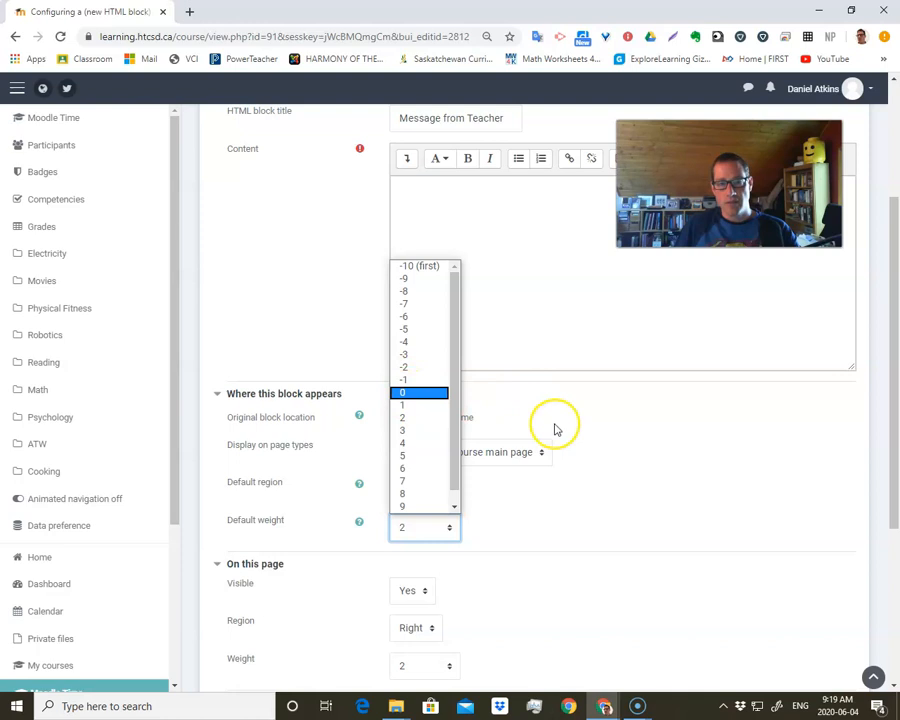
{"action": "scroll", "coordinate": [424, 477], "scroll_direction": "down", "scroll_amount": 1}
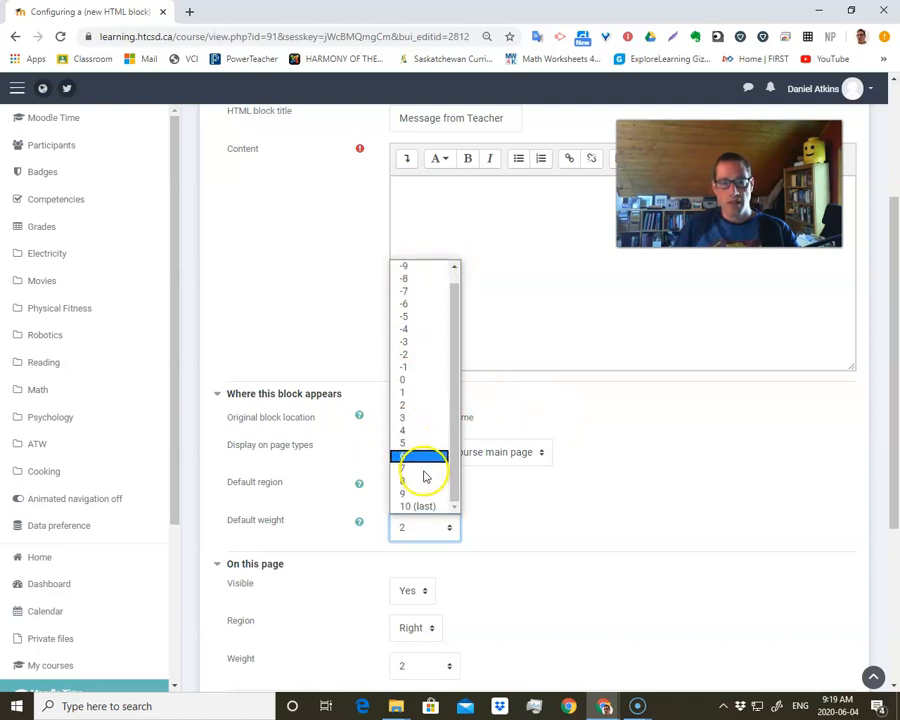
{"action": "left_click", "coordinate": [568, 518]}
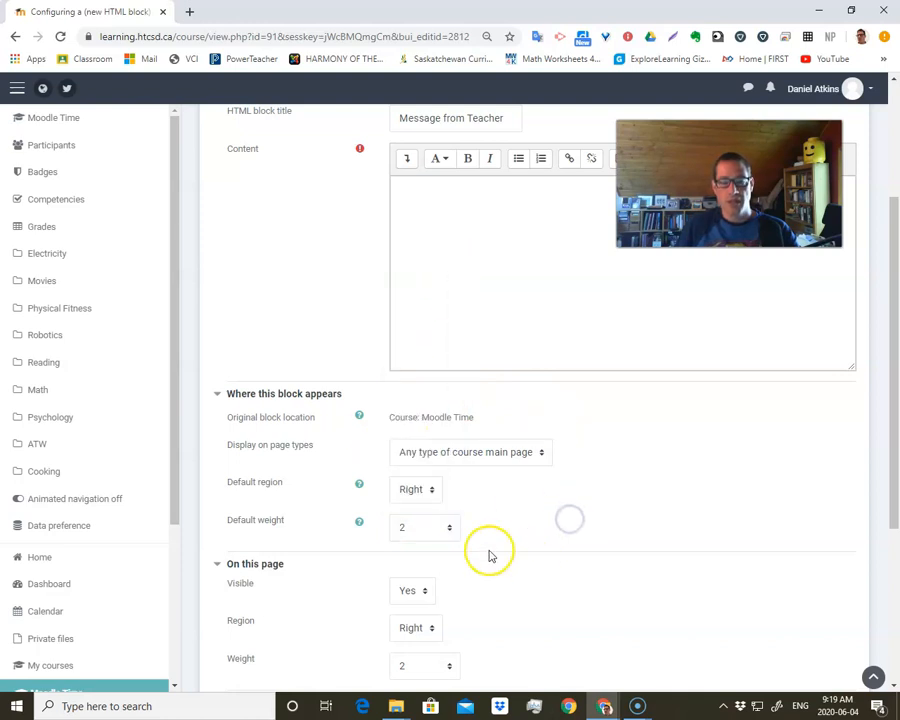
- Check the block's page type setting and collapse the placement and on-page sections
{"action": "left_click", "coordinate": [482, 456]}
{"action": "left_click", "coordinate": [656, 463]}
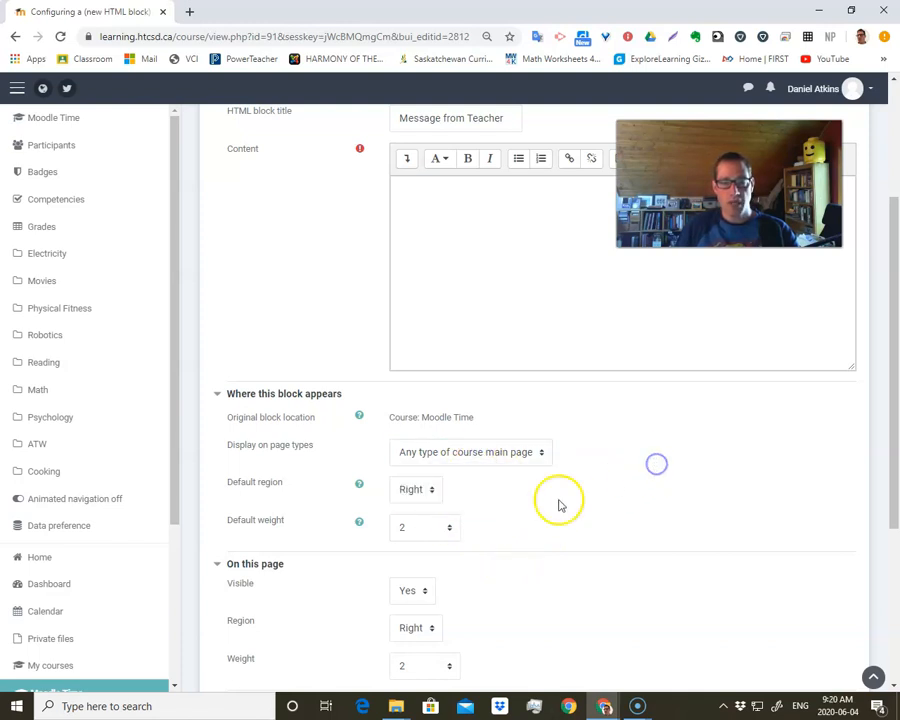
{"action": "scroll", "coordinate": [400, 490], "scroll_direction": "down", "scroll_amount": 2}
{"action": "left_click", "coordinate": [216, 355]}
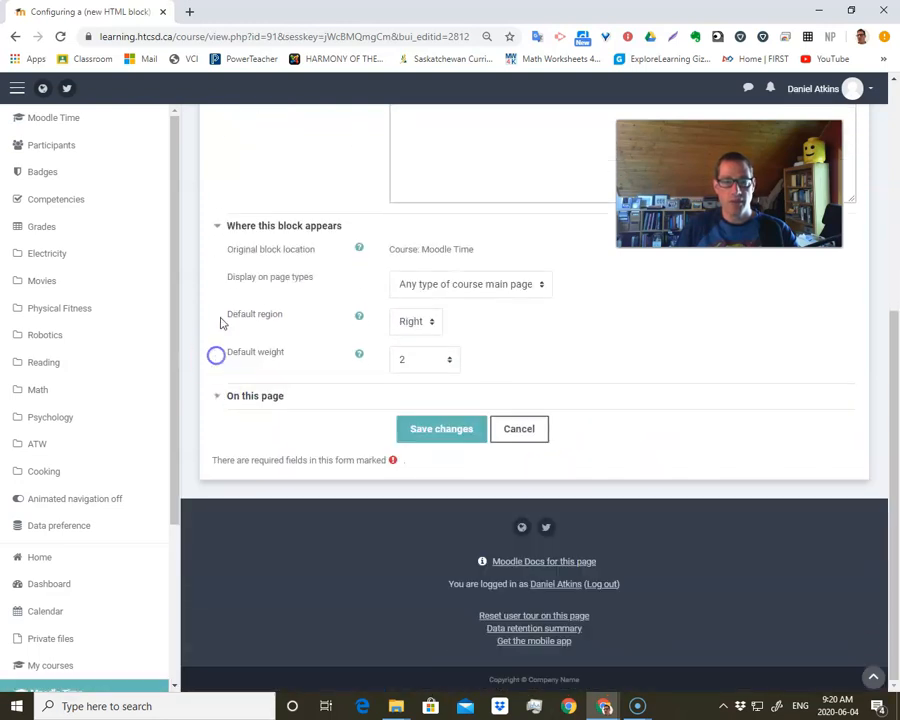
{"action": "left_click", "coordinate": [217, 227]}
{"action": "scroll", "coordinate": [367, 322], "scroll_direction": "up", "scroll_amount": 3}
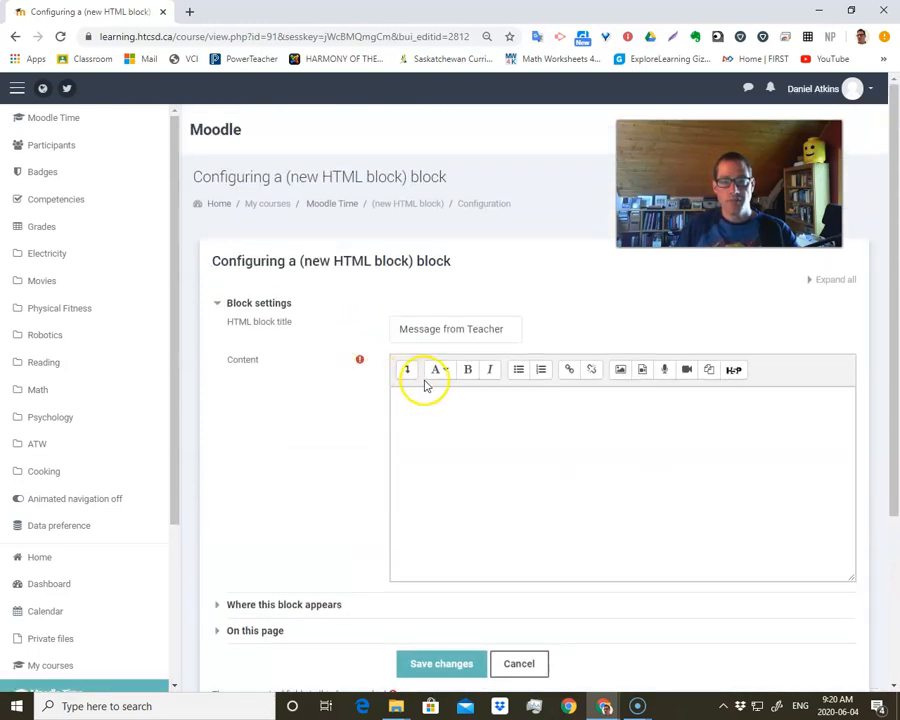
- Try to record a video in the Message from Teacher block's content and close the video recorder
{"action": "scroll", "coordinate": [427, 385], "scroll_direction": "down", "scroll_amount": 1}
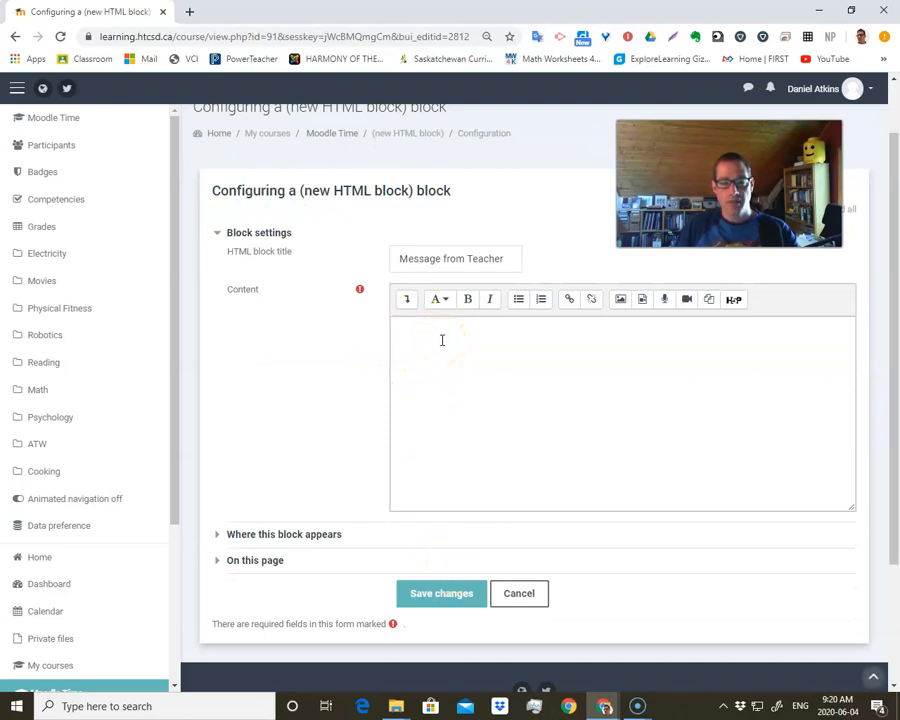
{"action": "left_click", "coordinate": [434, 335]}
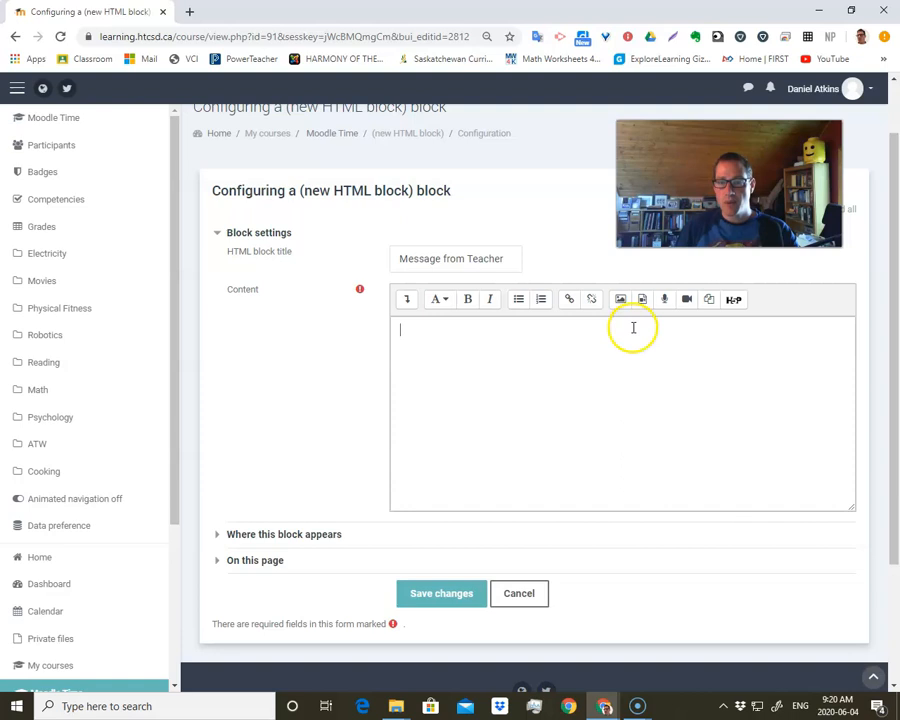
{"action": "left_click", "coordinate": [684, 303]}
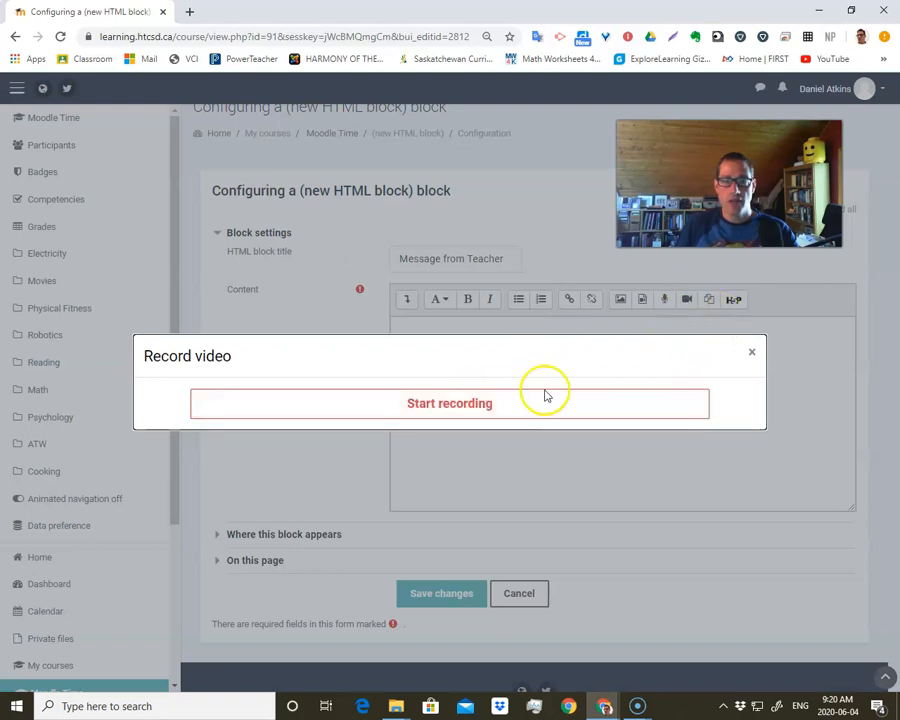
{"action": "left_click", "coordinate": [482, 404]}
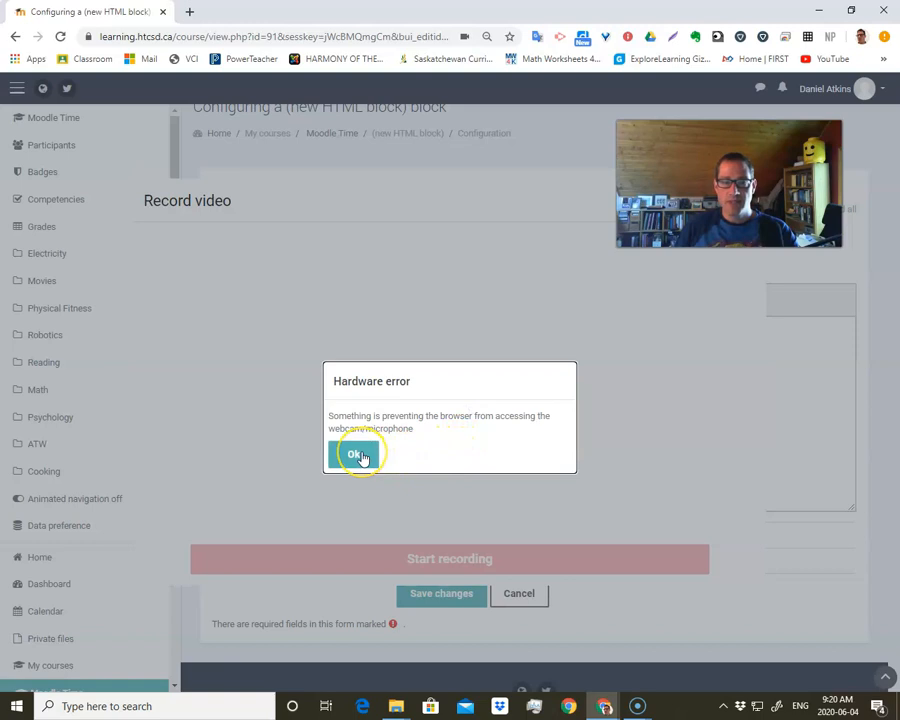
{"action": "left_click", "coordinate": [362, 458]}
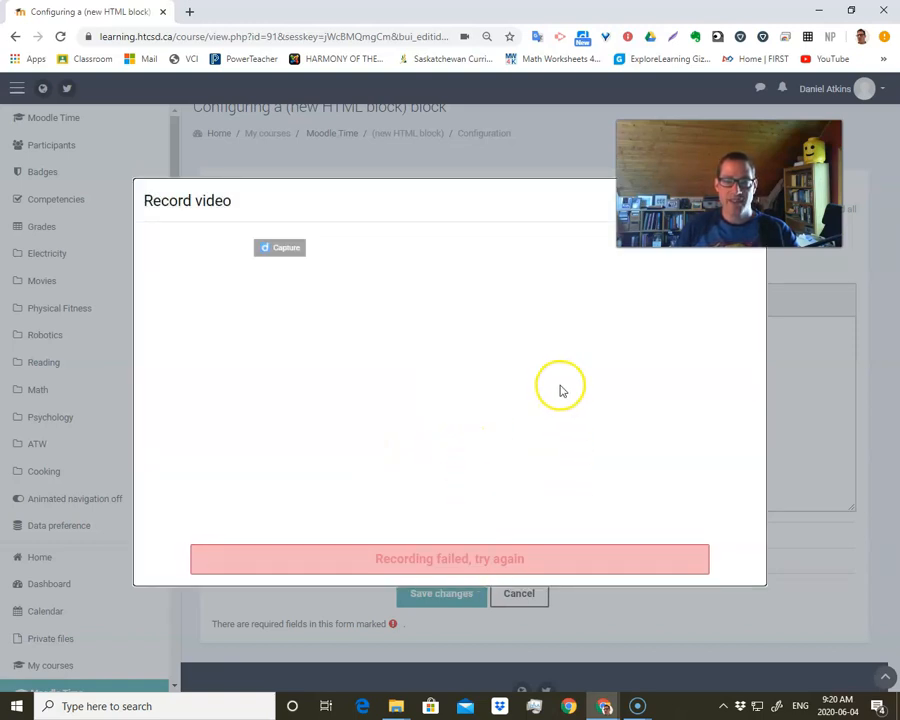
{"action": "left_click_drag", "start_coordinate": [513, 204], "coordinate": [406, 290]}
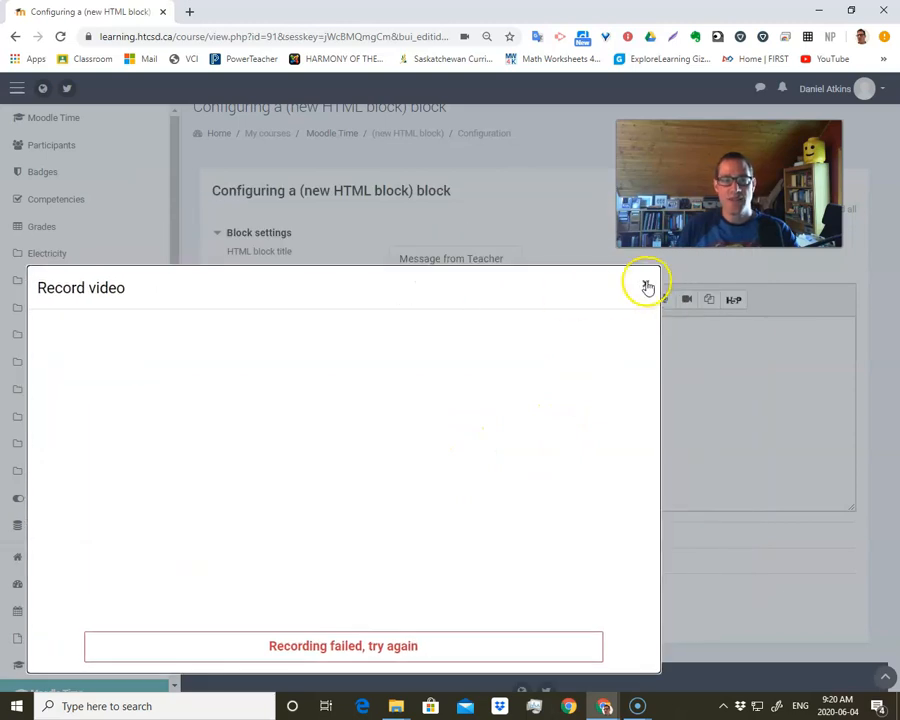
{"action": "left_click", "coordinate": [646, 284]}
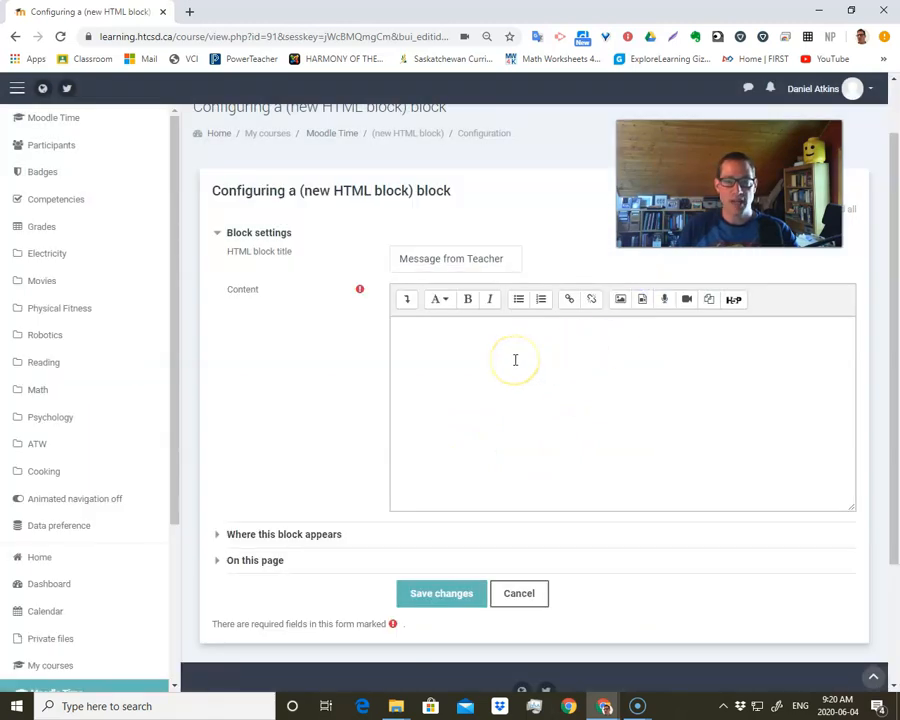
- Enter "text" as the block's placeholder content and save the changes
{"action": "left_click", "coordinate": [469, 359]}
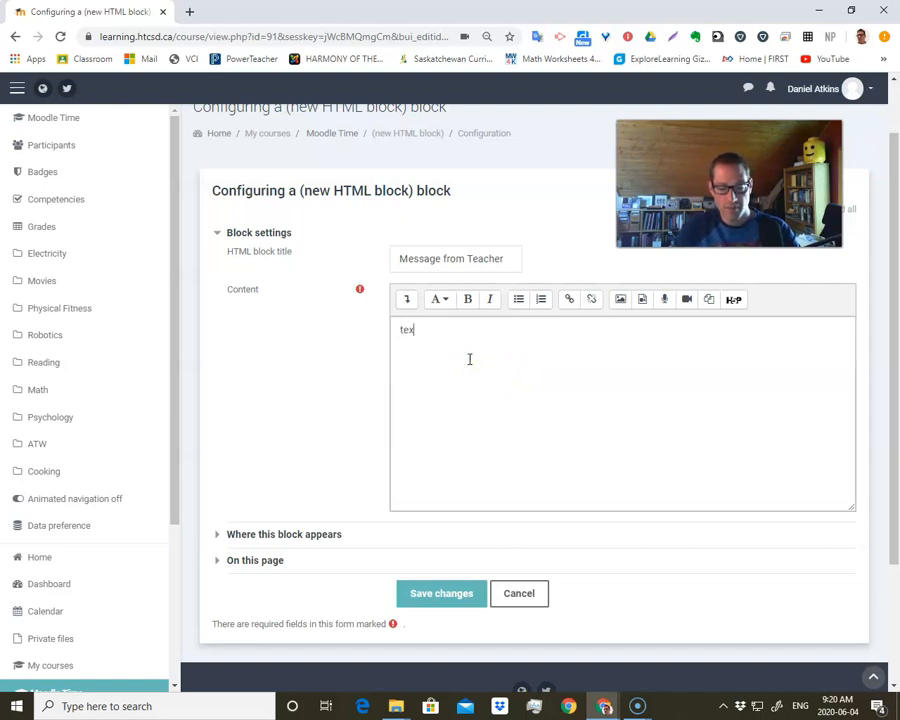
{"action": "left_click", "coordinate": [458, 622]}
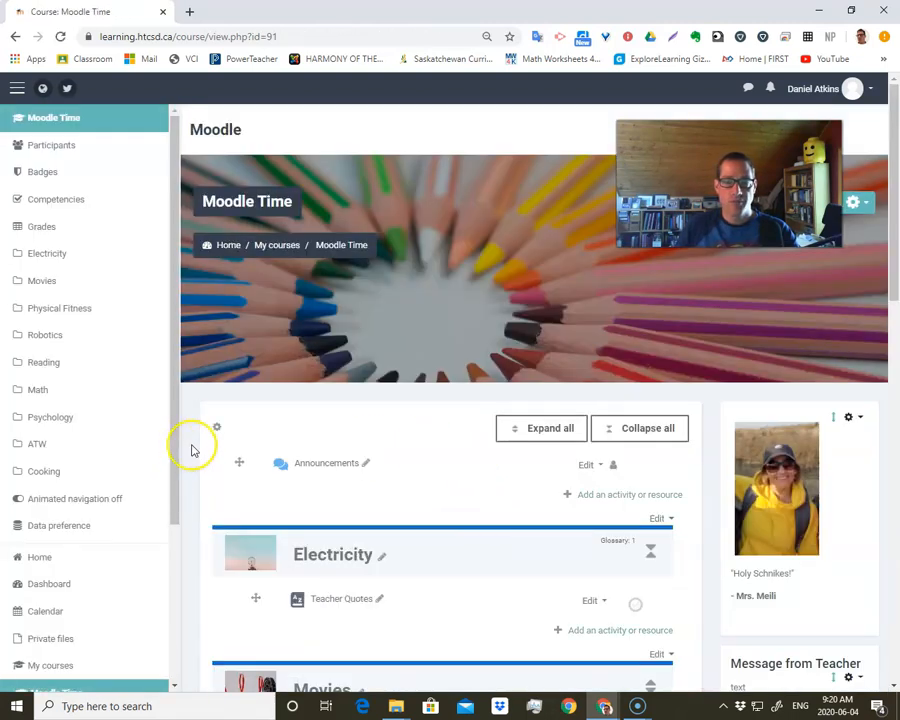
- Open the Physics 30 course page to examine its "Welcome to Physics 30" video block, and return to the Moodle Time course
{"action": "scroll", "coordinate": [88, 470], "scroll_direction": "down", "scroll_amount": 4}
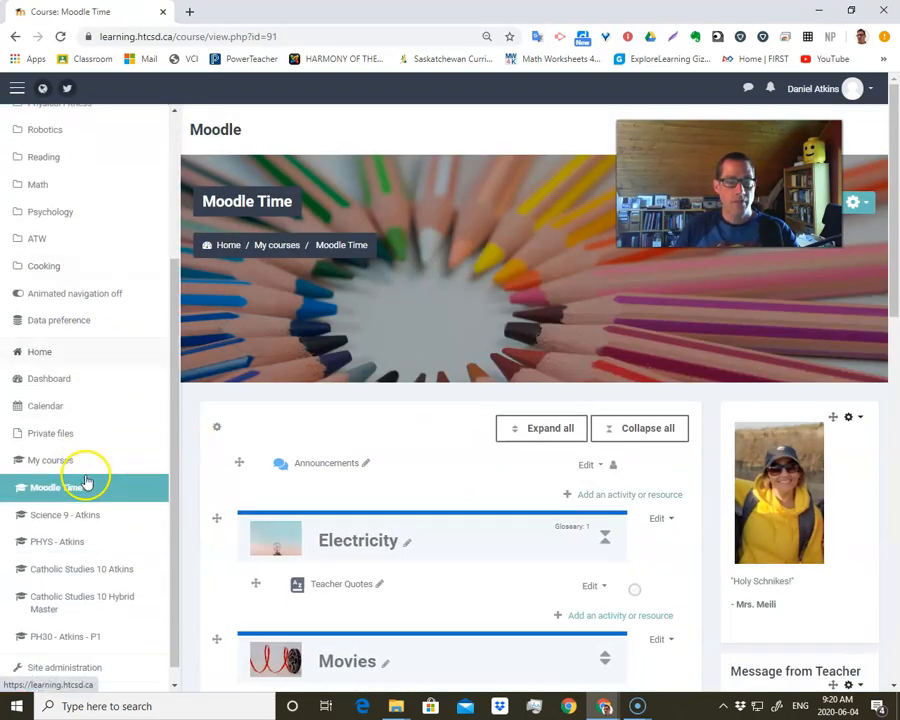
{"action": "left_click", "coordinate": [60, 537]}
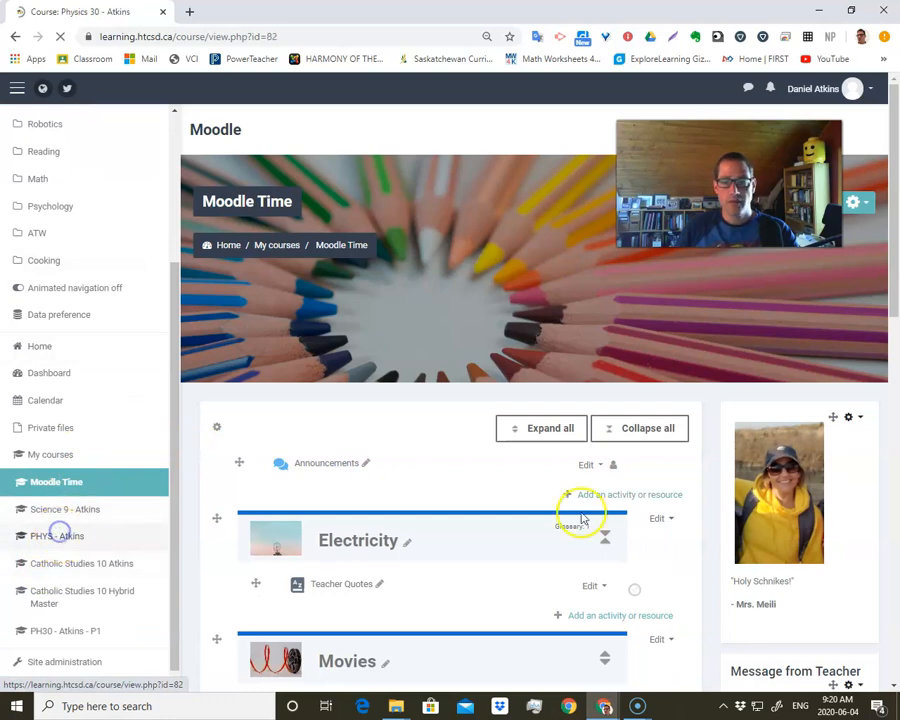
{"action": "scroll", "coordinate": [812, 500], "scroll_direction": "down", "scroll_amount": 6}
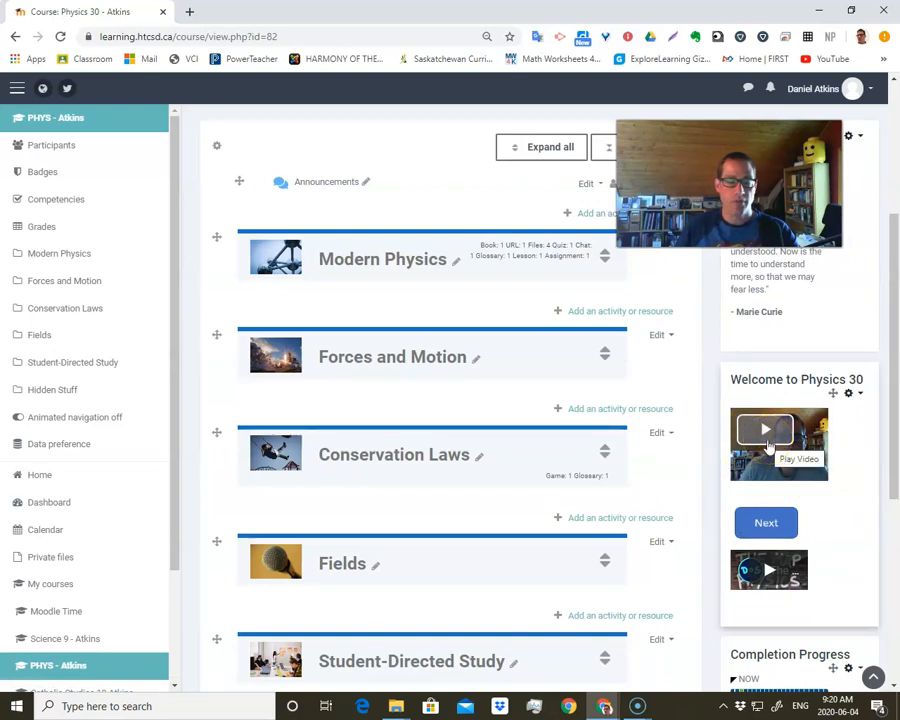
{"action": "left_click", "coordinate": [70, 615]}
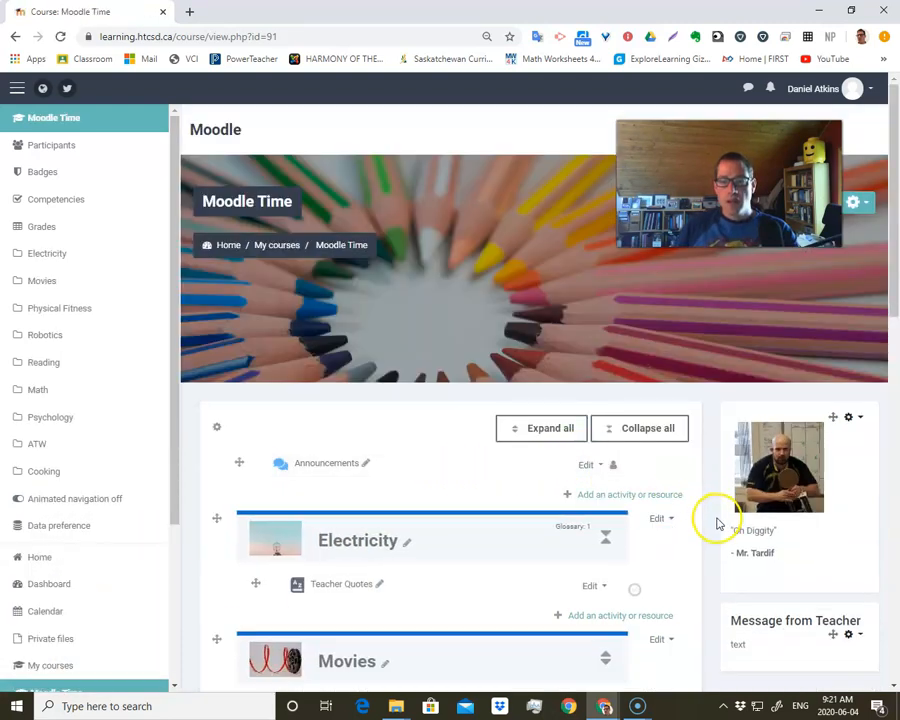
- Open the Message from Teacher block's configuration and clear the placeholder text from its content
{"action": "scroll", "coordinate": [716, 523], "scroll_direction": "down", "scroll_amount": 3}
{"action": "left_click", "coordinate": [848, 495]}
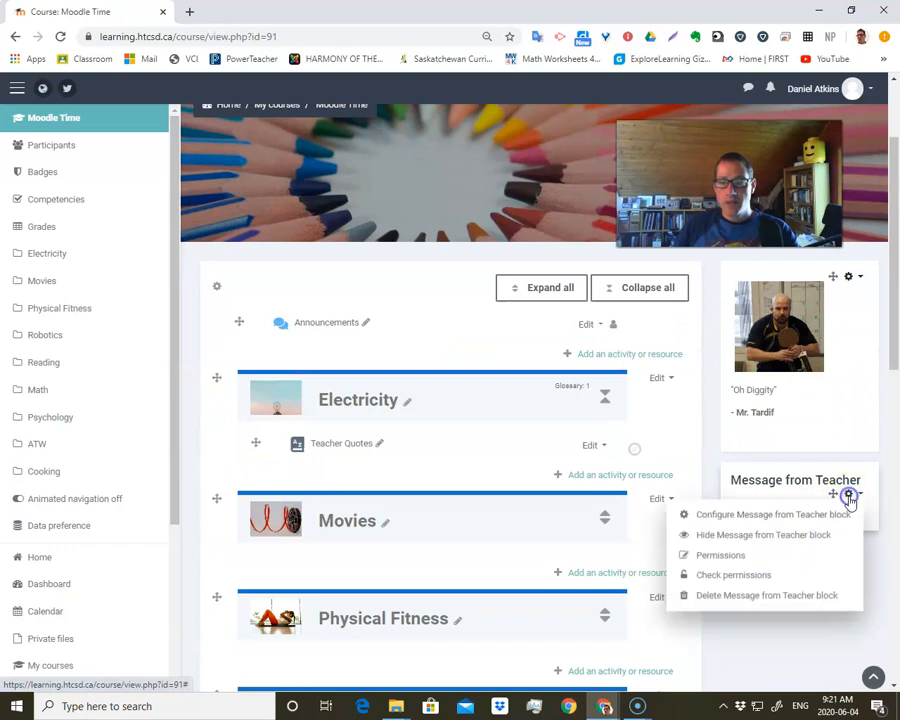
{"action": "left_click", "coordinate": [777, 516]}
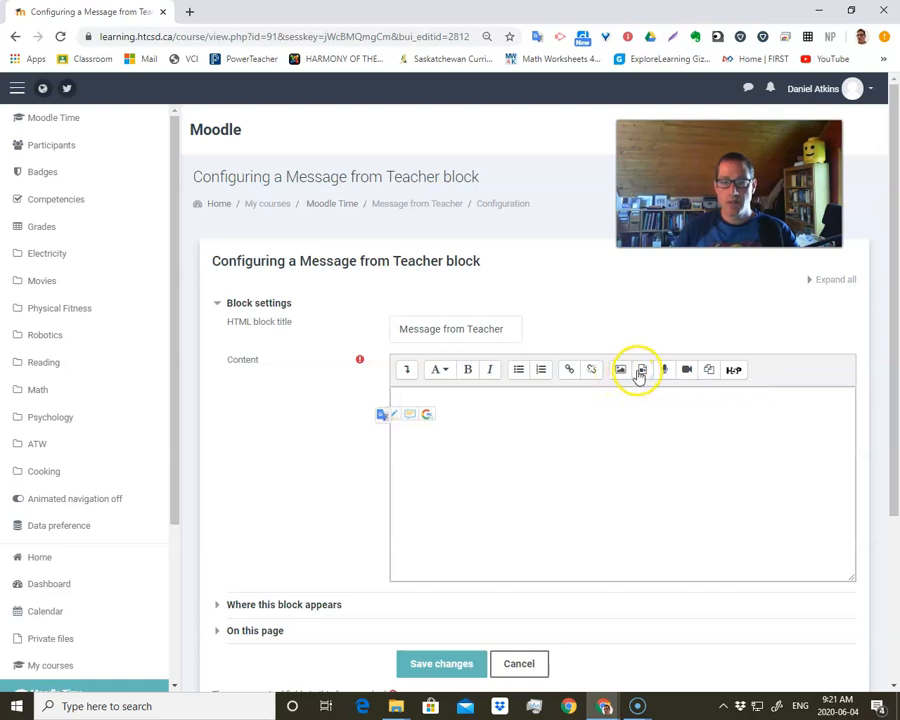
- Upload the file Test Video.mp4 from the Moodle Videos folder and insert it as a video in the block's content
{"action": "left_click", "coordinate": [643, 371]}
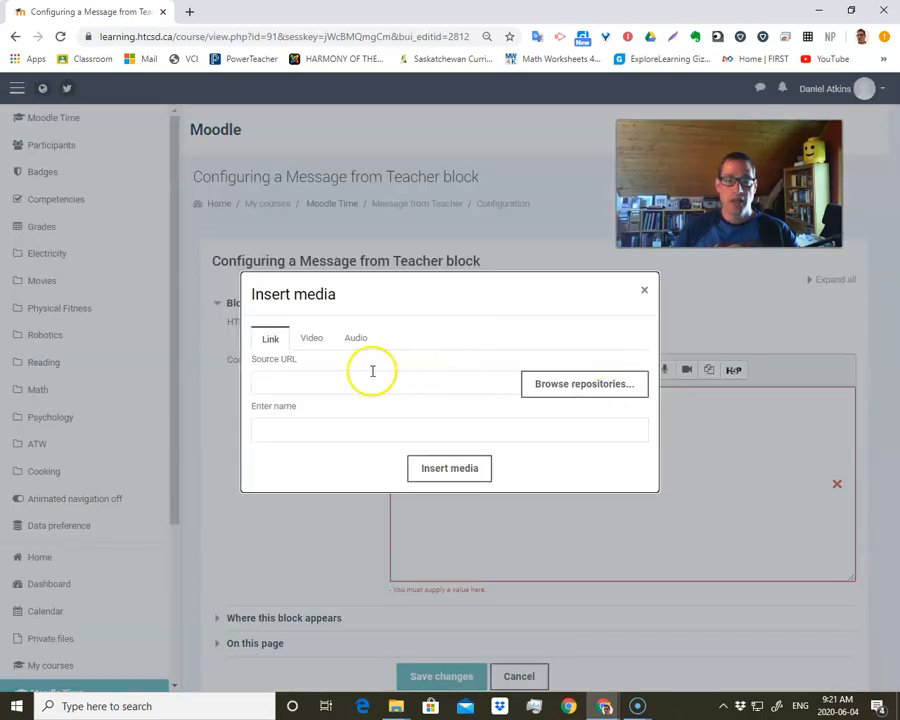
{"action": "left_click", "coordinate": [314, 342]}
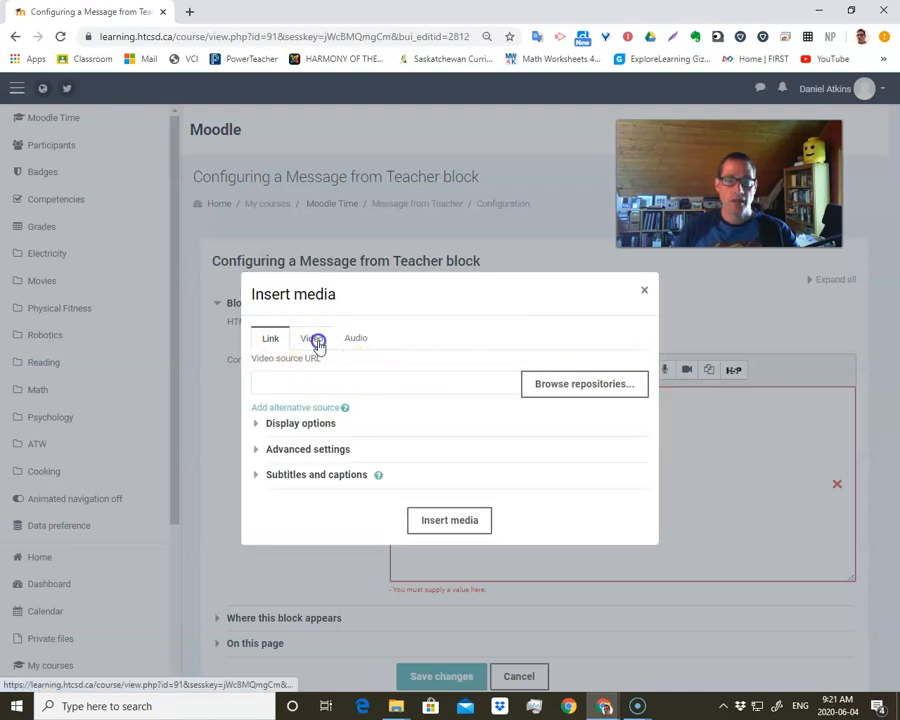
{"action": "left_click", "coordinate": [566, 388]}
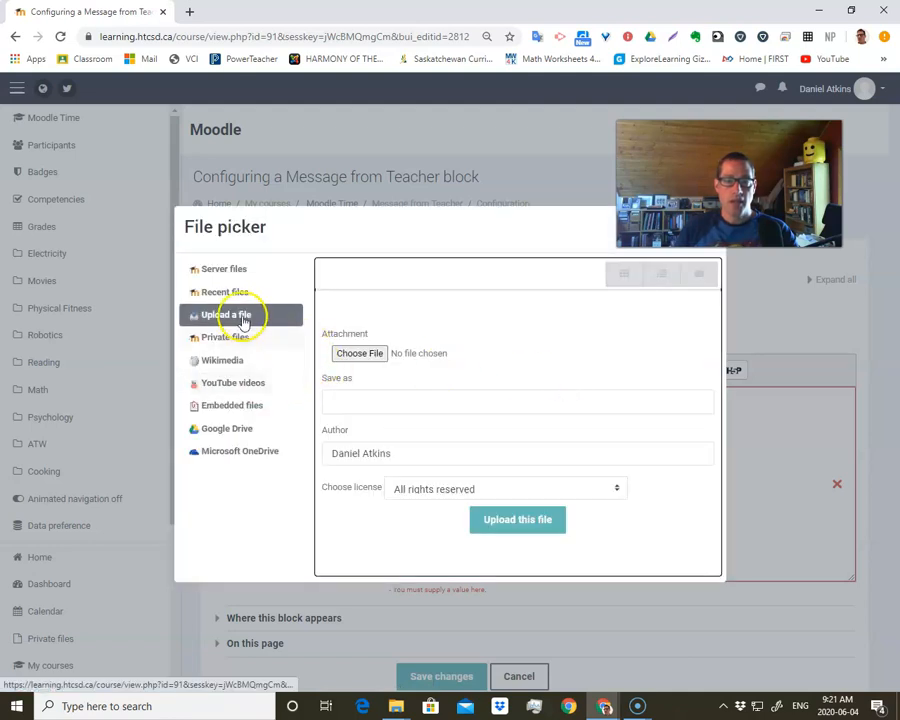
{"action": "left_click", "coordinate": [362, 354]}
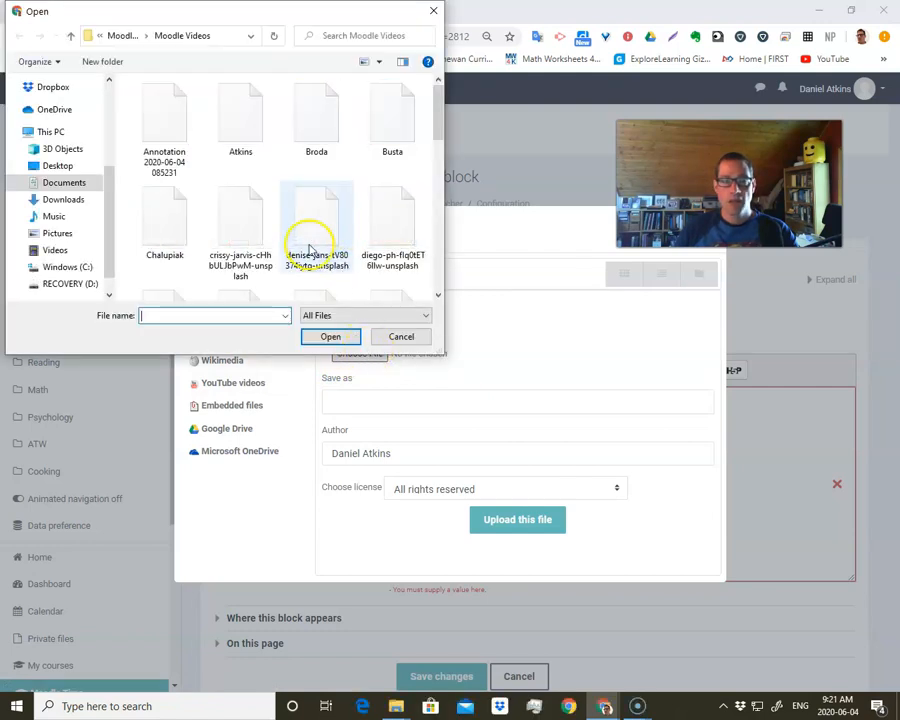
{"action": "scroll", "coordinate": [302, 235], "scroll_direction": "down", "scroll_amount": 8}
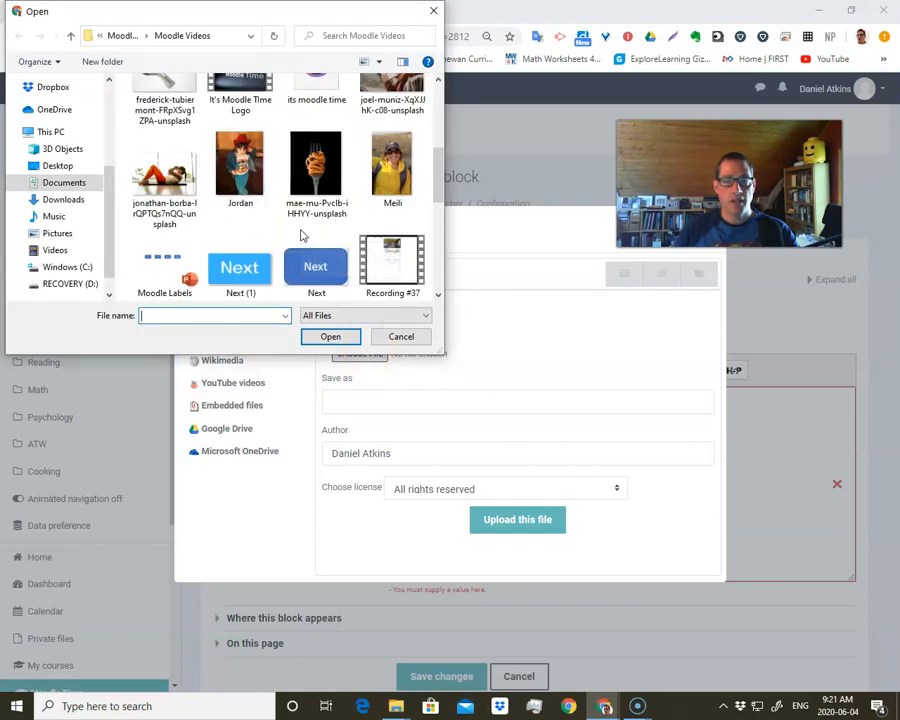
{"action": "scroll", "coordinate": [302, 235], "scroll_direction": "down", "scroll_amount": 2}
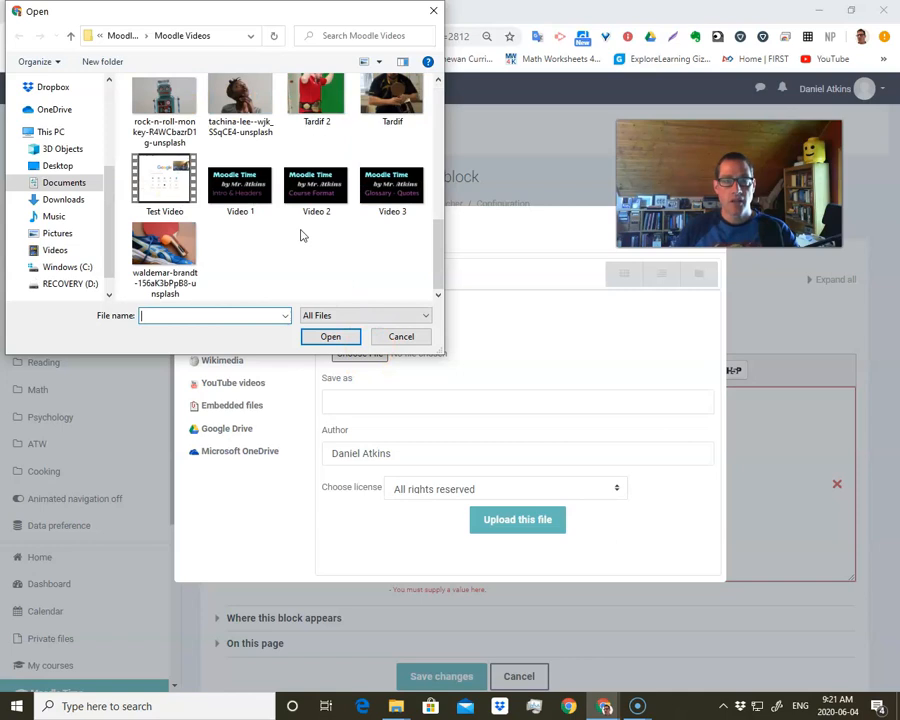
{"action": "left_click", "coordinate": [170, 190]}
{"action": "left_click", "coordinate": [333, 339]}
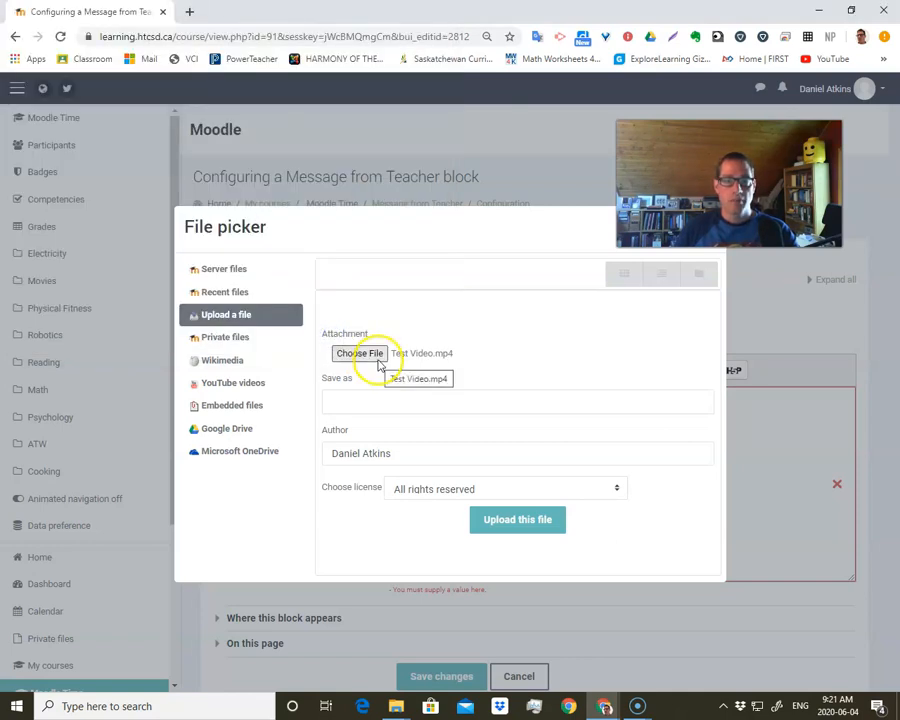
{"action": "left_click", "coordinate": [529, 525]}
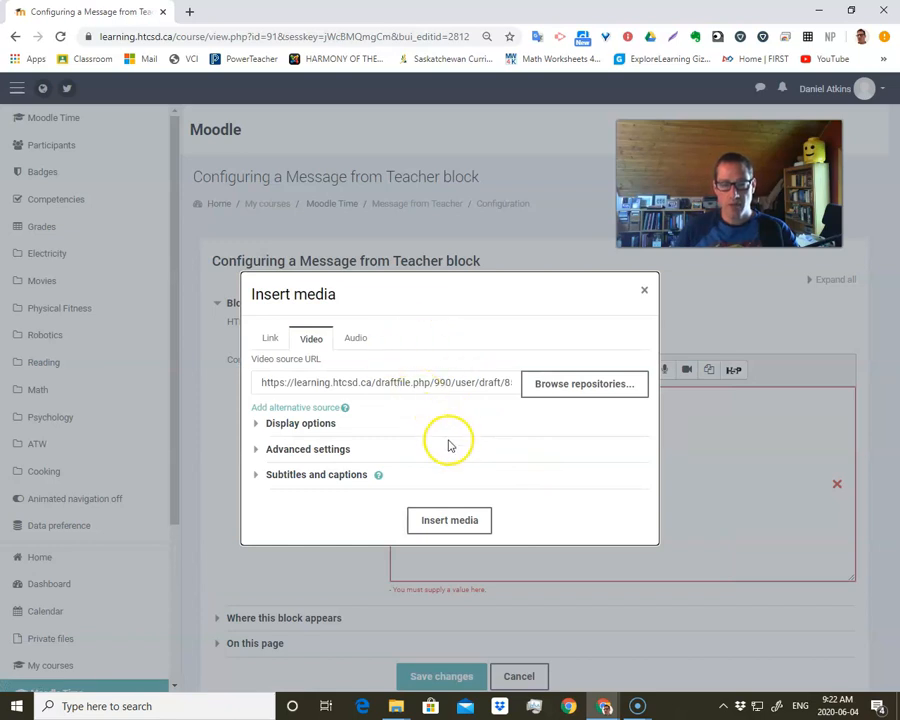
{"action": "left_click", "coordinate": [449, 521]}
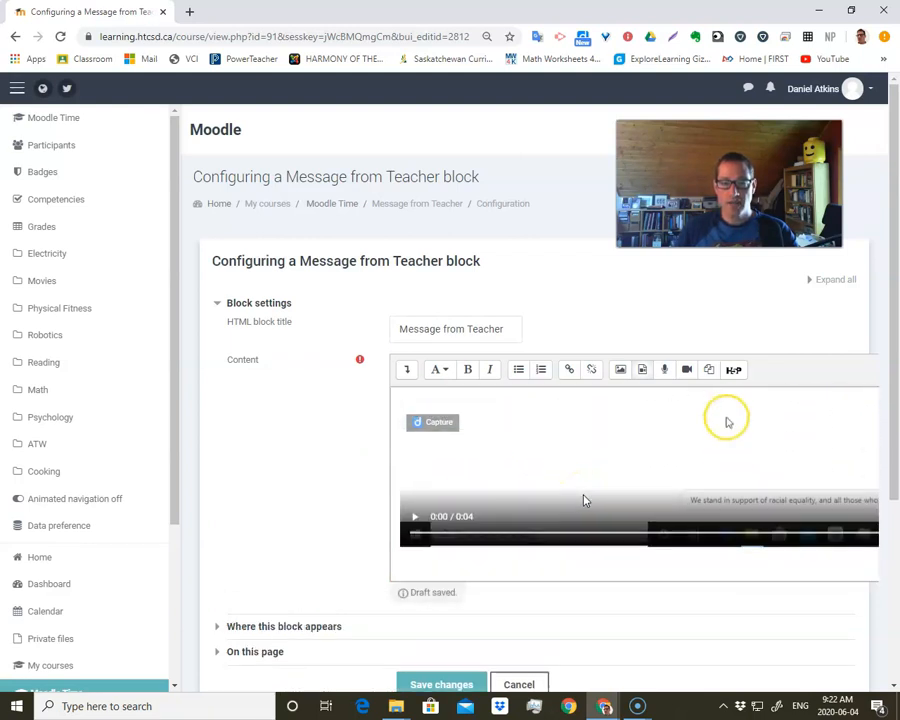
- Save the block's changes and view the Message from Teacher block on the course page
{"action": "scroll", "coordinate": [584, 498], "scroll_direction": "down", "scroll_amount": 1}
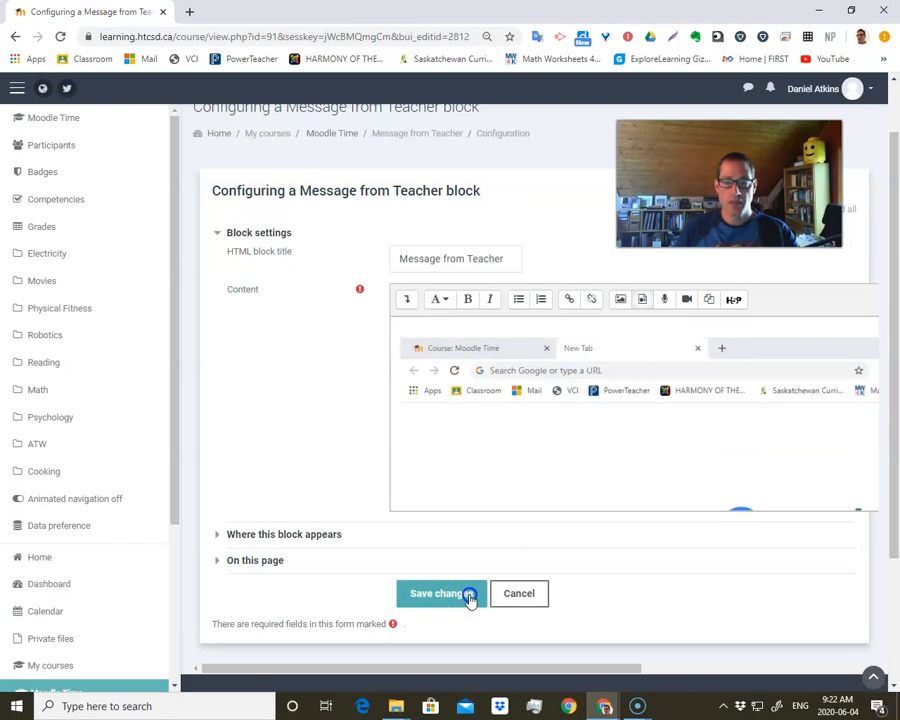
{"action": "left_click", "coordinate": [469, 597]}
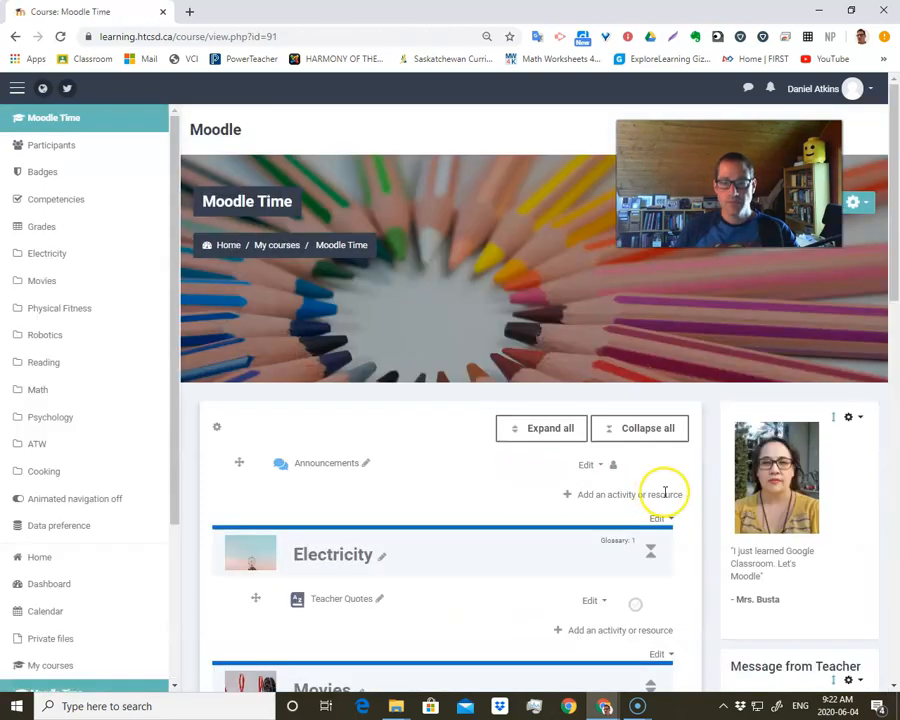
{"action": "scroll", "coordinate": [665, 493], "scroll_direction": "down", "scroll_amount": 3}
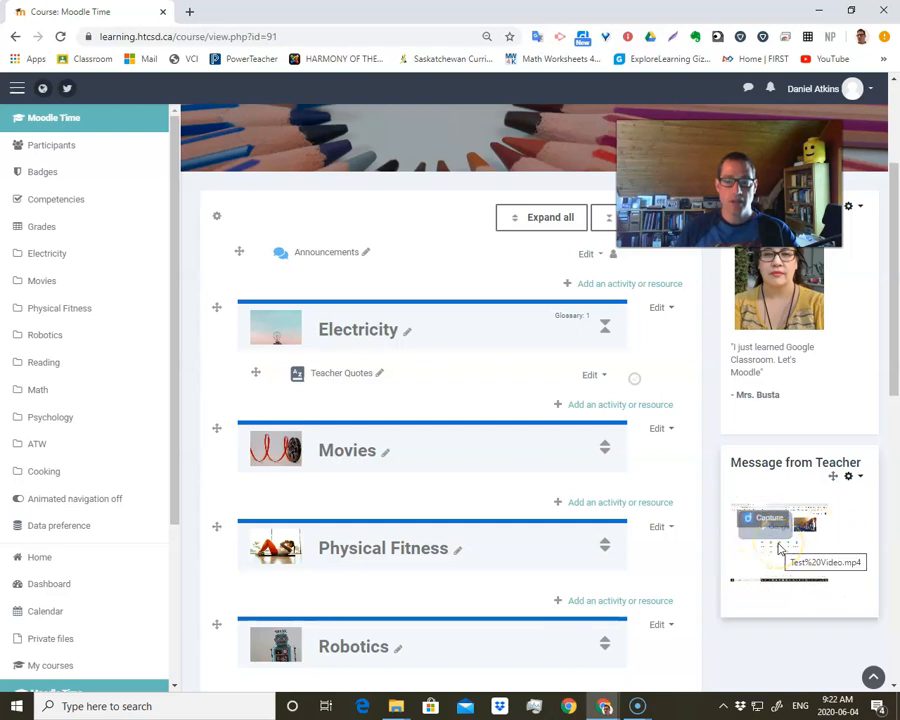
- Reopen the Message from Teacher block's configuration and delete the inserted video from its content
{"action": "left_click", "coordinate": [850, 480]}
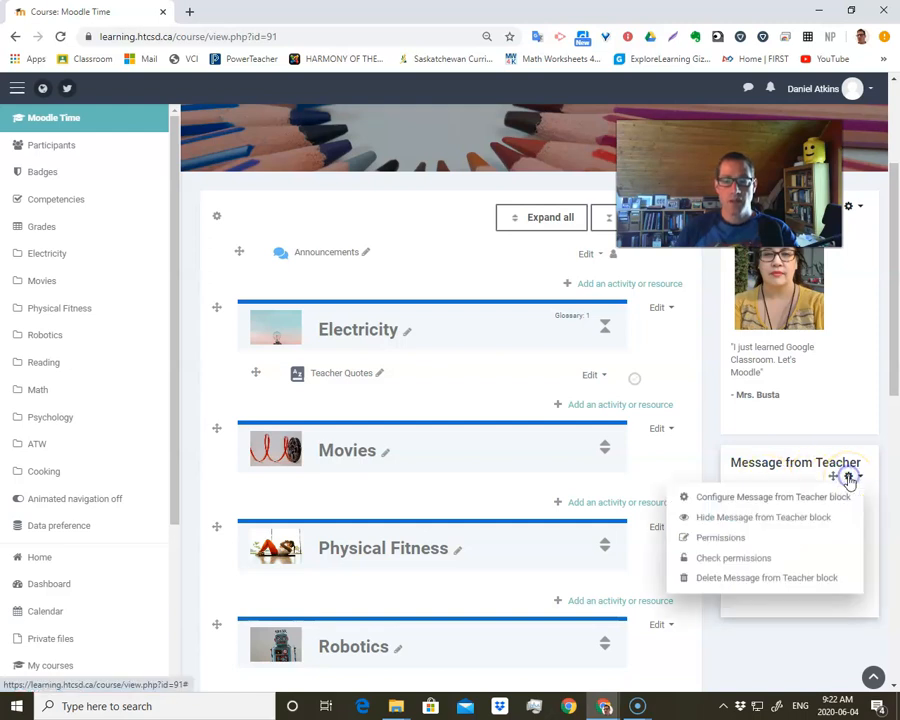
{"action": "left_click", "coordinate": [755, 497]}
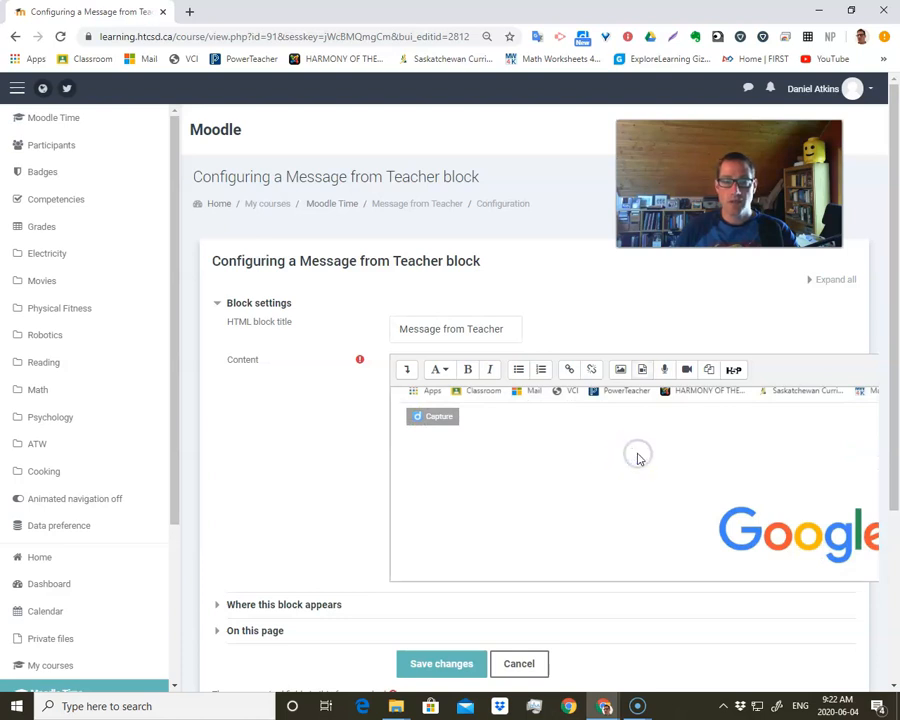
{"action": "key", "text": "BackSpace"}
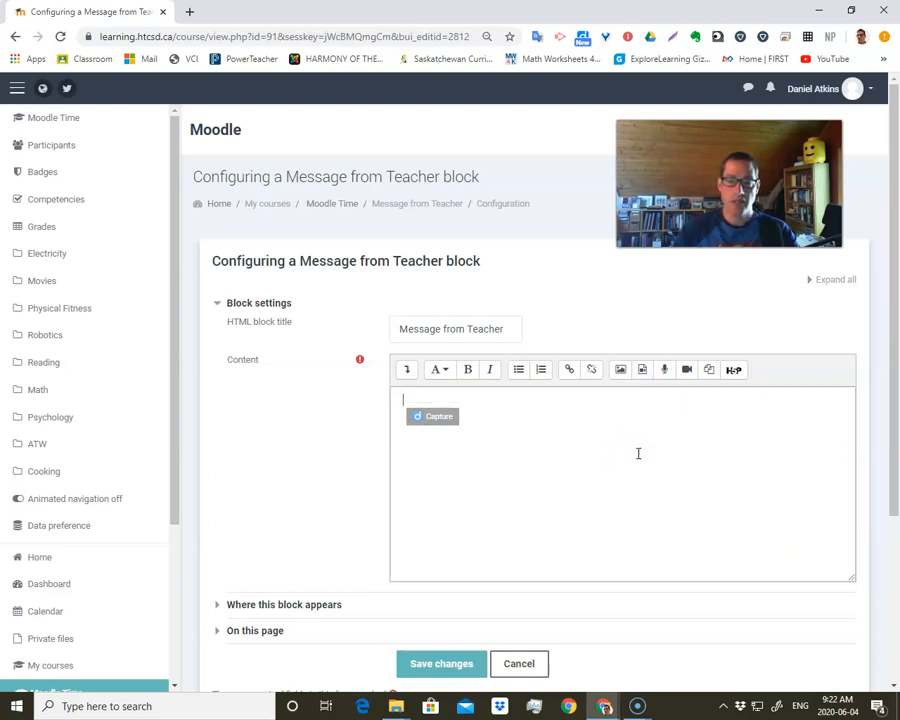
{"action": "left_click", "coordinate": [580, 435]}
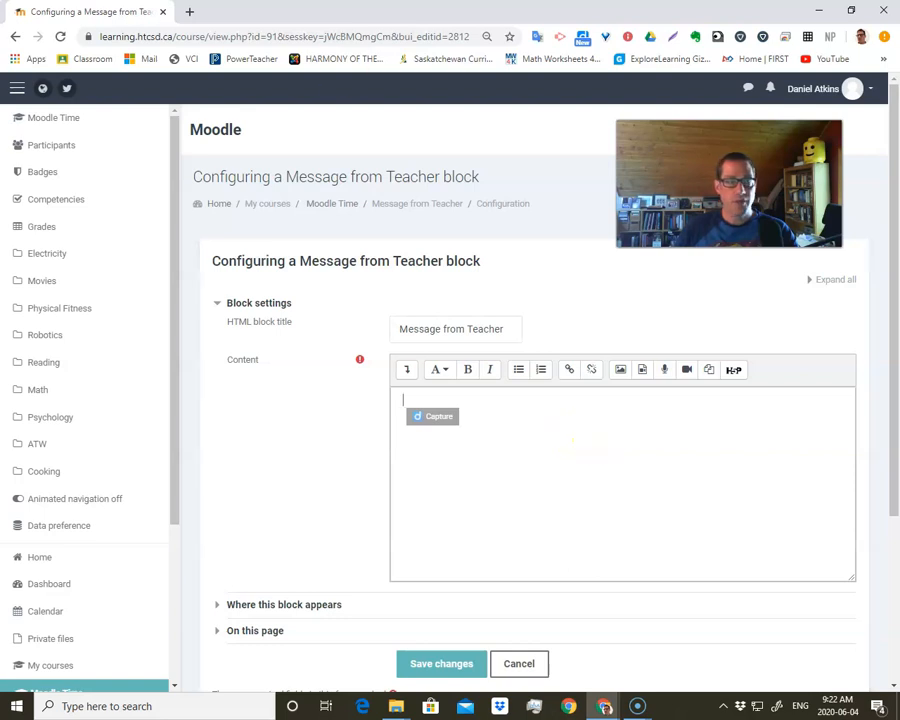
- Switch to YouTube in a new browser tab, open the "John Denver & Johnny Cash Take me home Country Roads" video and skip its ad
{"action": "left_click", "coordinate": [186, 11]}
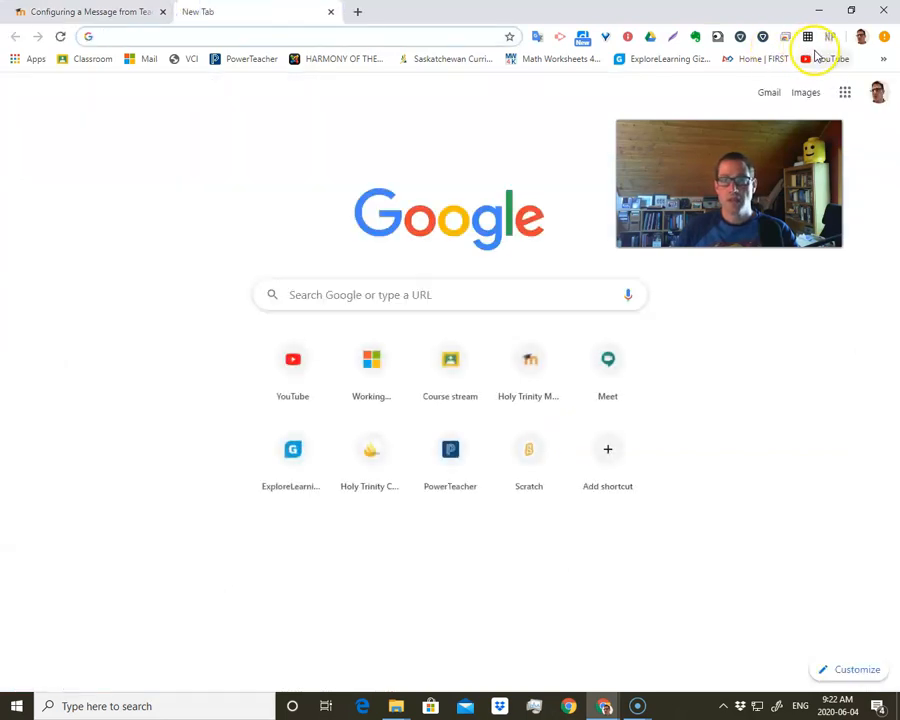
{"action": "left_click", "coordinate": [820, 58]}
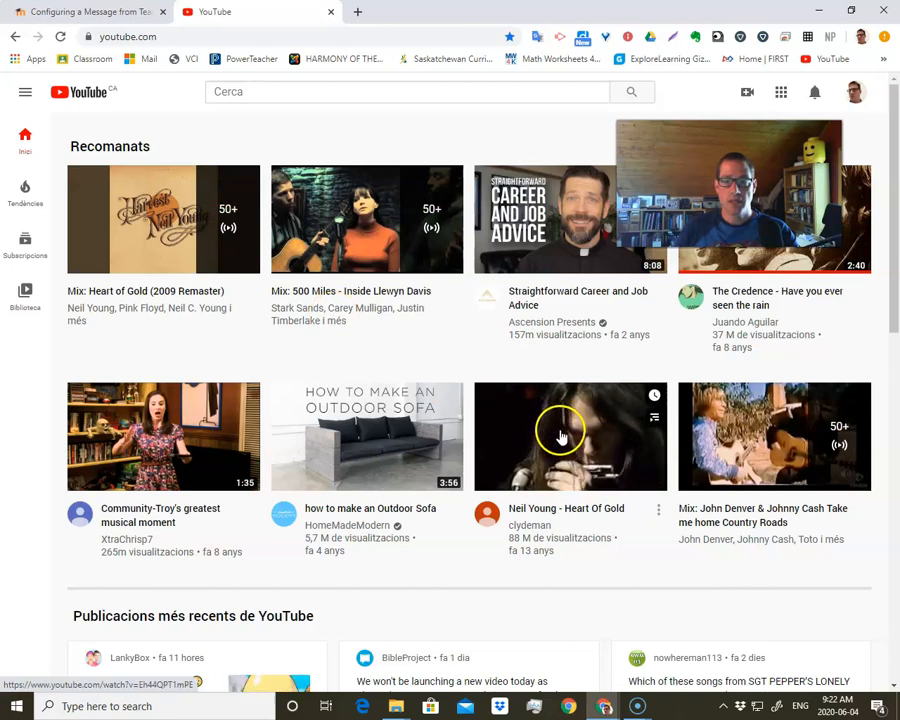
{"action": "left_click", "coordinate": [714, 437]}
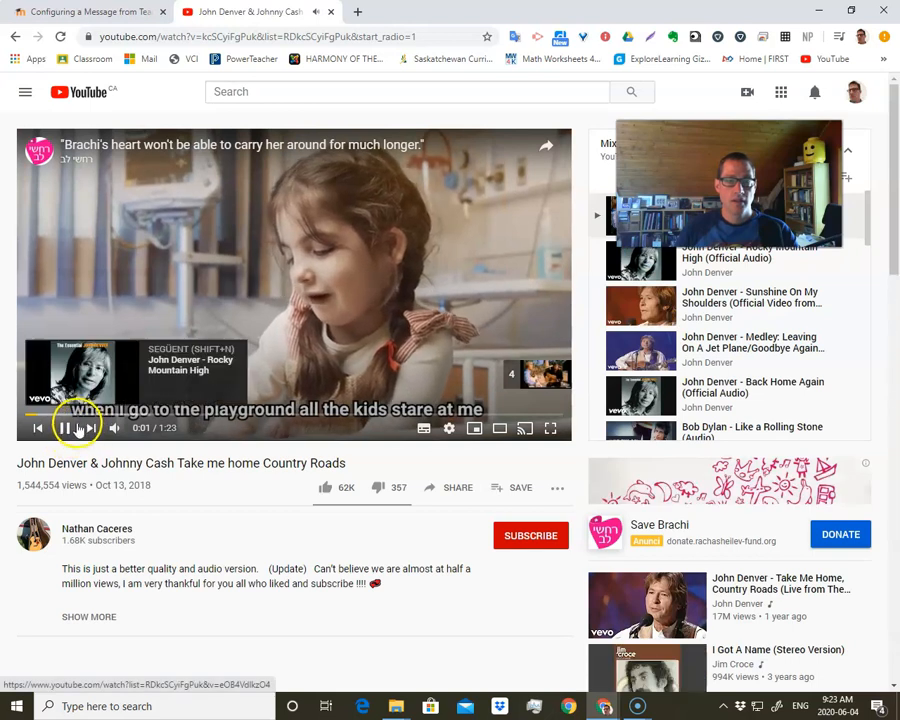
{"action": "left_click", "coordinate": [545, 378]}
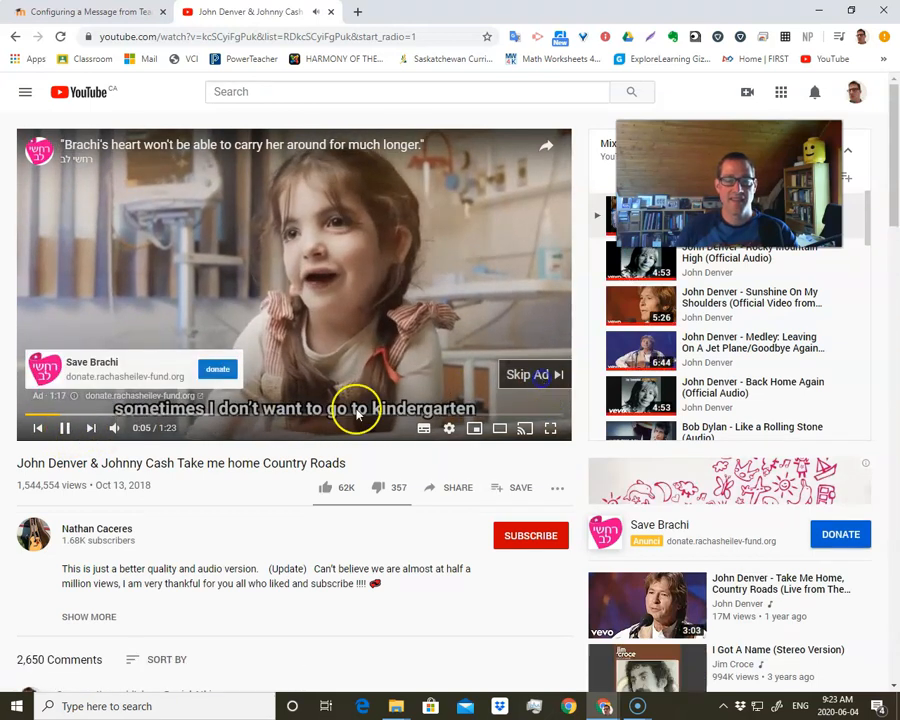
- Pause the YouTube video, copy its embed code from the sharing options and close the embed dialog
{"action": "left_click", "coordinate": [66, 428]}
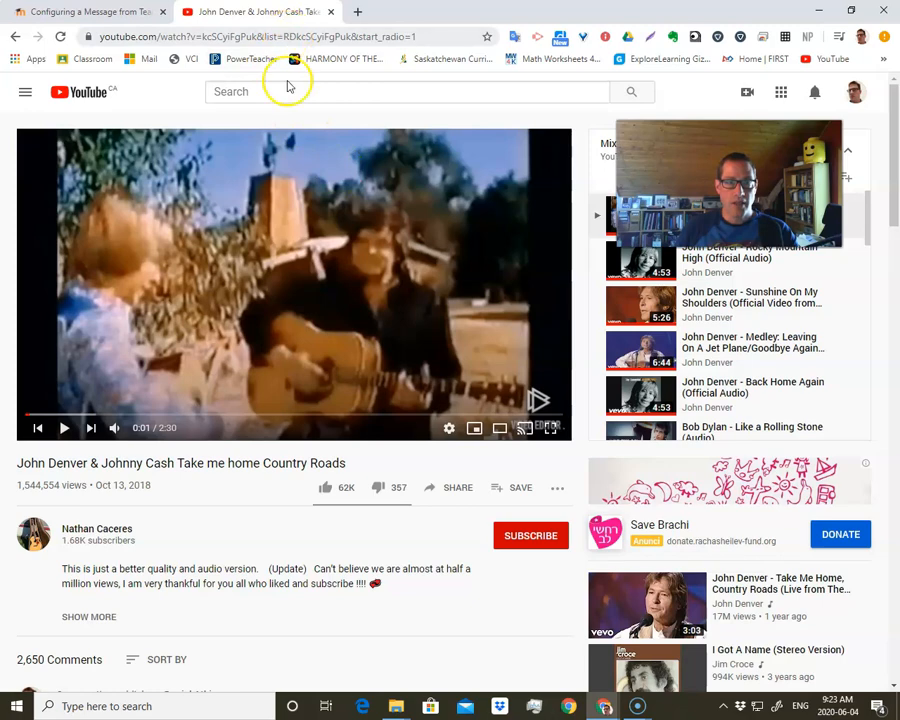
{"action": "left_click", "coordinate": [447, 489]}
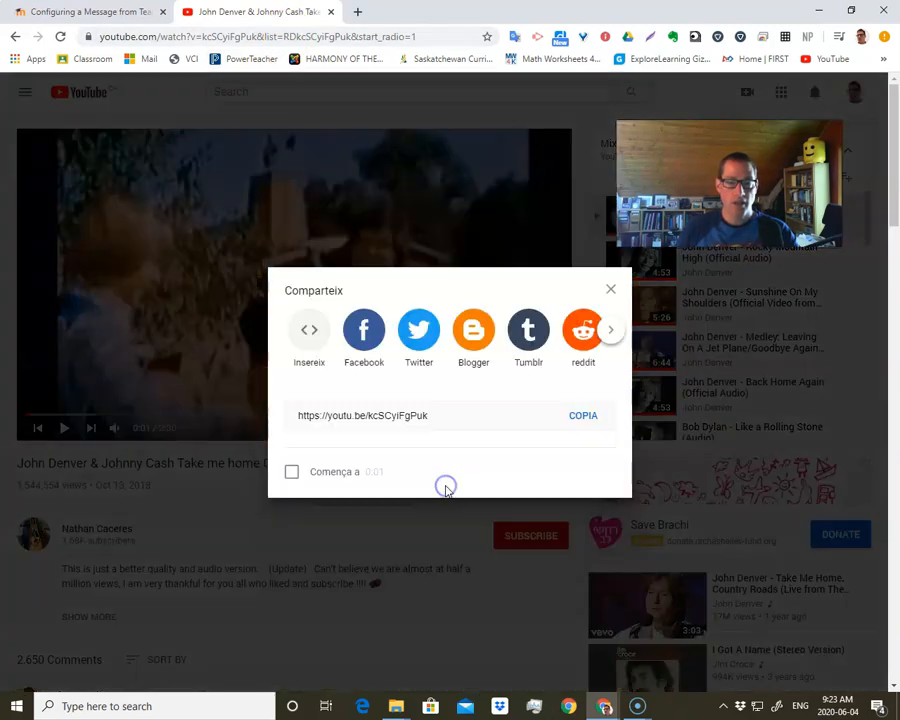
{"action": "left_click", "coordinate": [313, 333]}
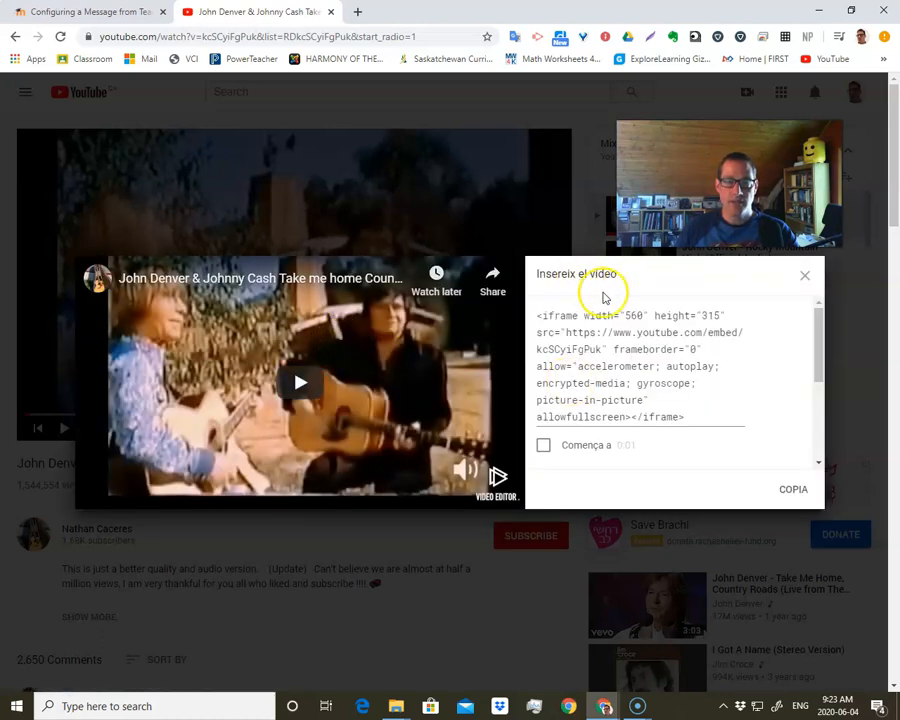
{"action": "left_click", "coordinate": [795, 490]}
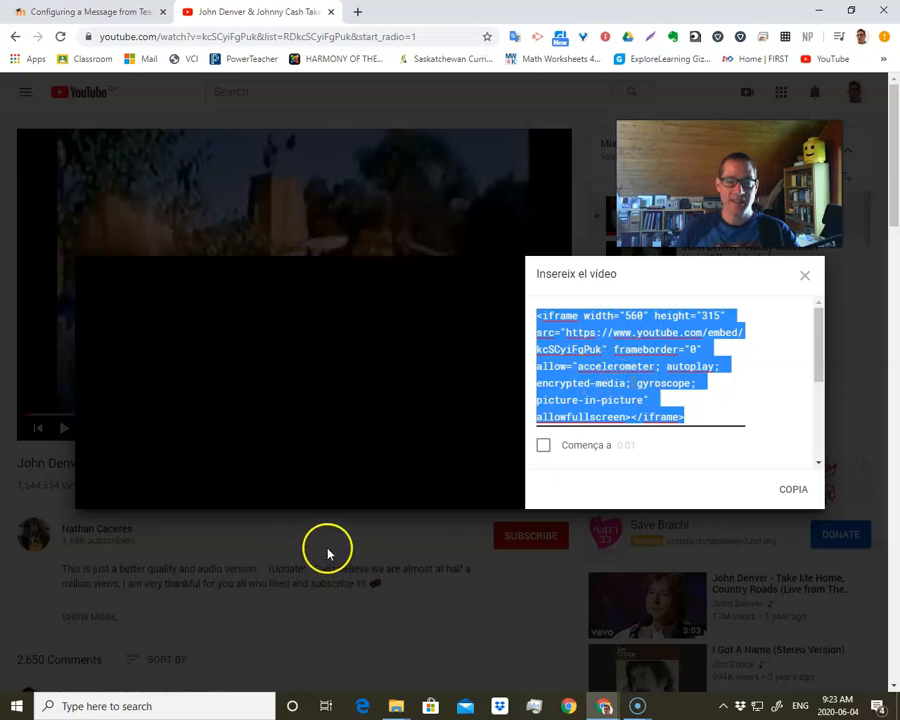
{"action": "left_click", "coordinate": [376, 545]}
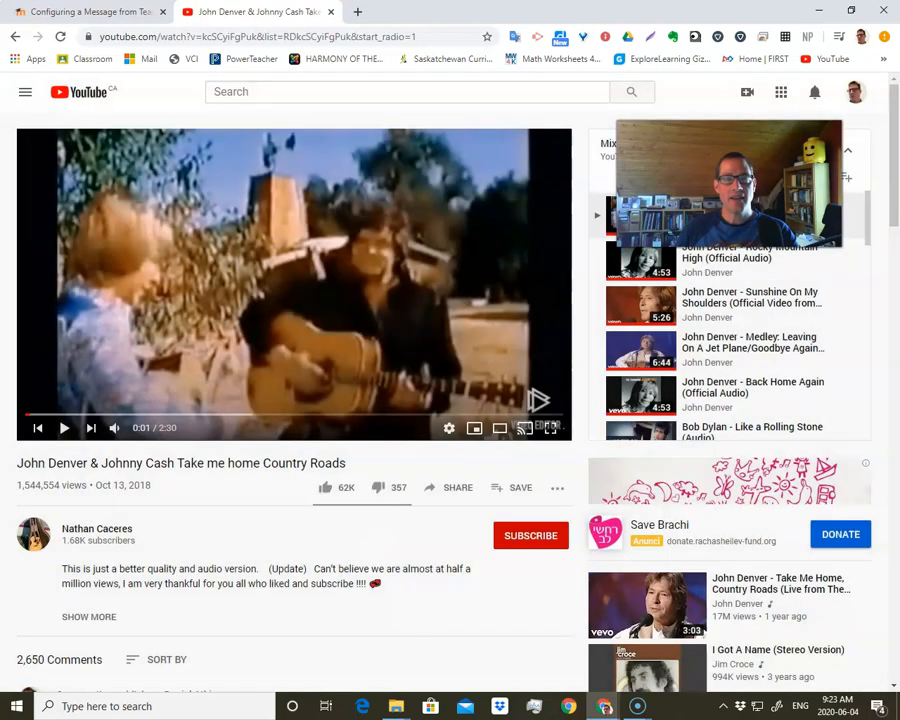
- Return to the Moodle block configuration and paste the YouTube iframe code on a new first line of the content's HTML source
{"action": "left_click", "coordinate": [97, 10]}
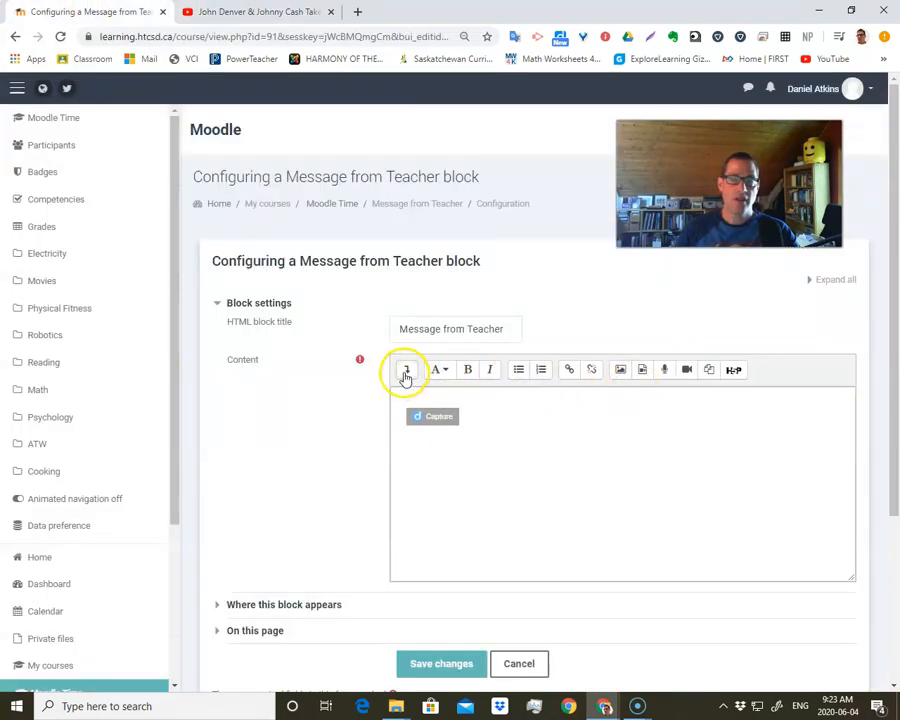
{"action": "left_click", "coordinate": [405, 374]}
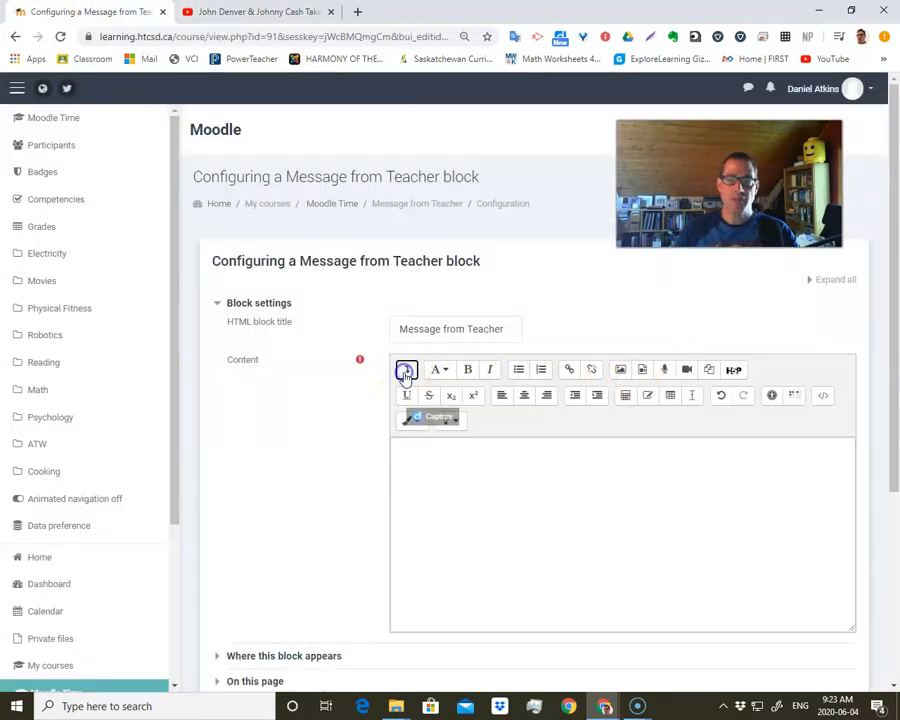
{"action": "left_click", "coordinate": [821, 398]}
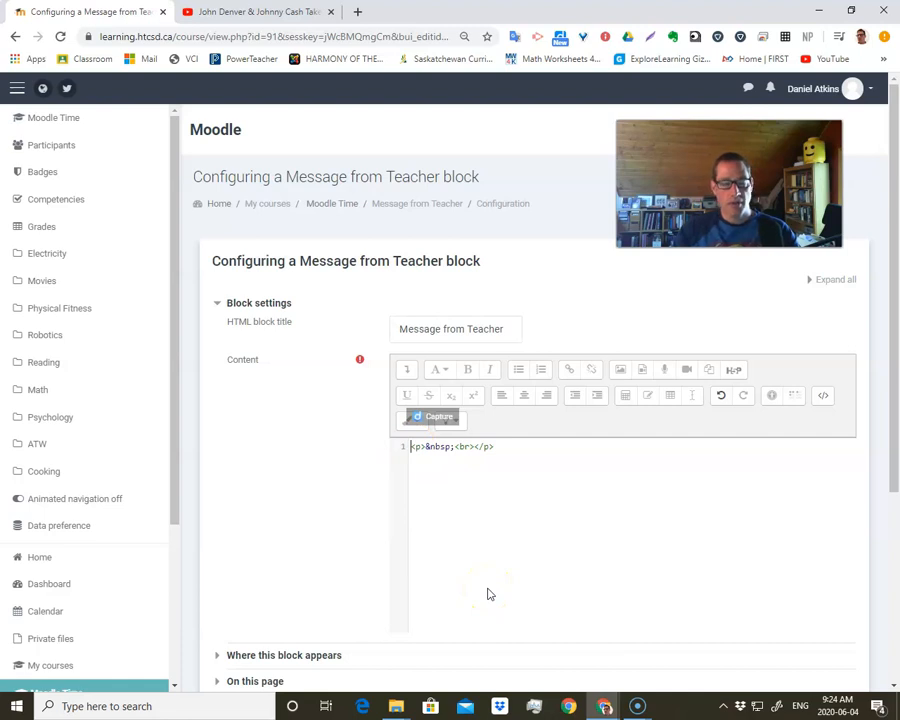
{"action": "left_click", "coordinate": [436, 482]}
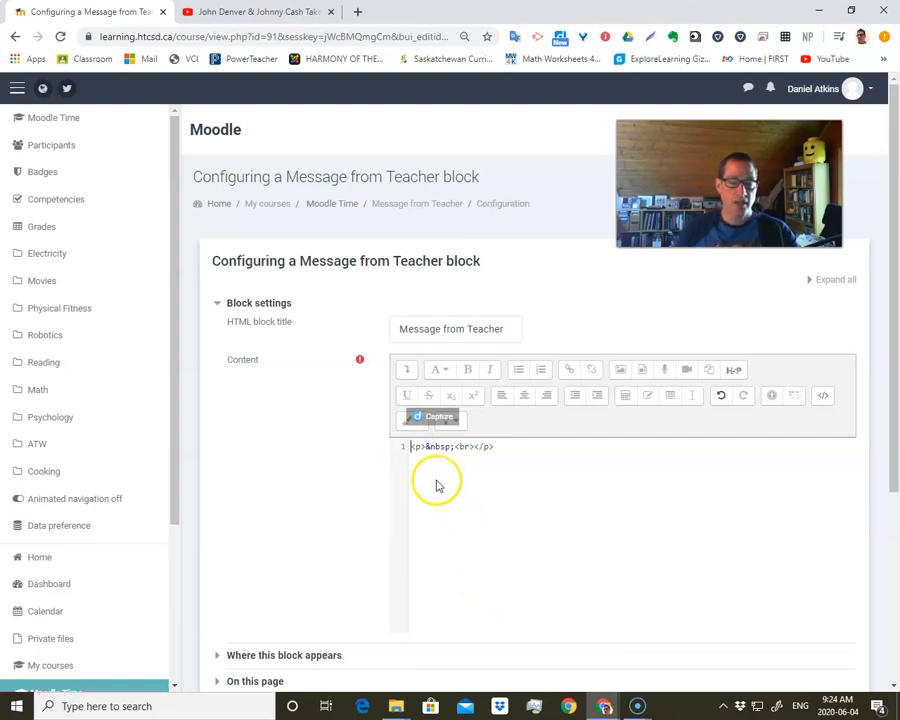
{"action": "key", "text": "Return"}
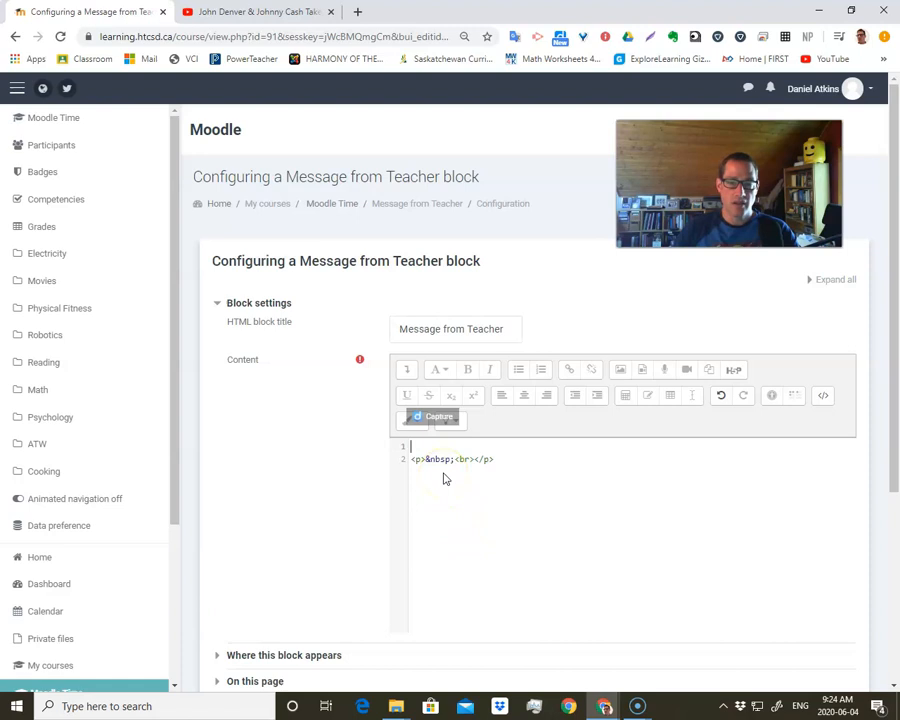
{"action": "right_click", "coordinate": [418, 446]}
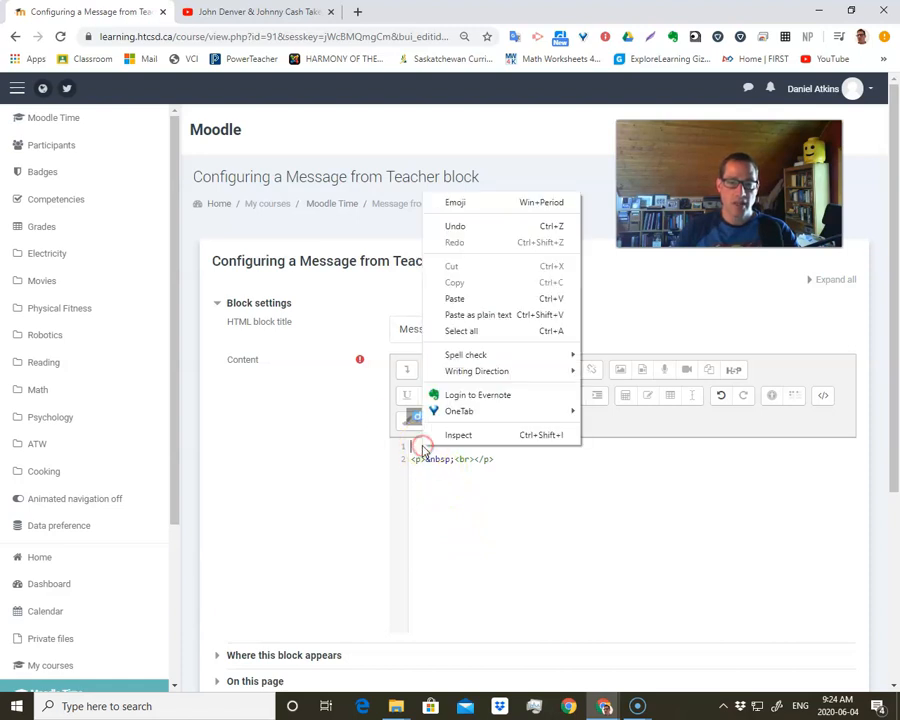
{"action": "left_click", "coordinate": [455, 298]}
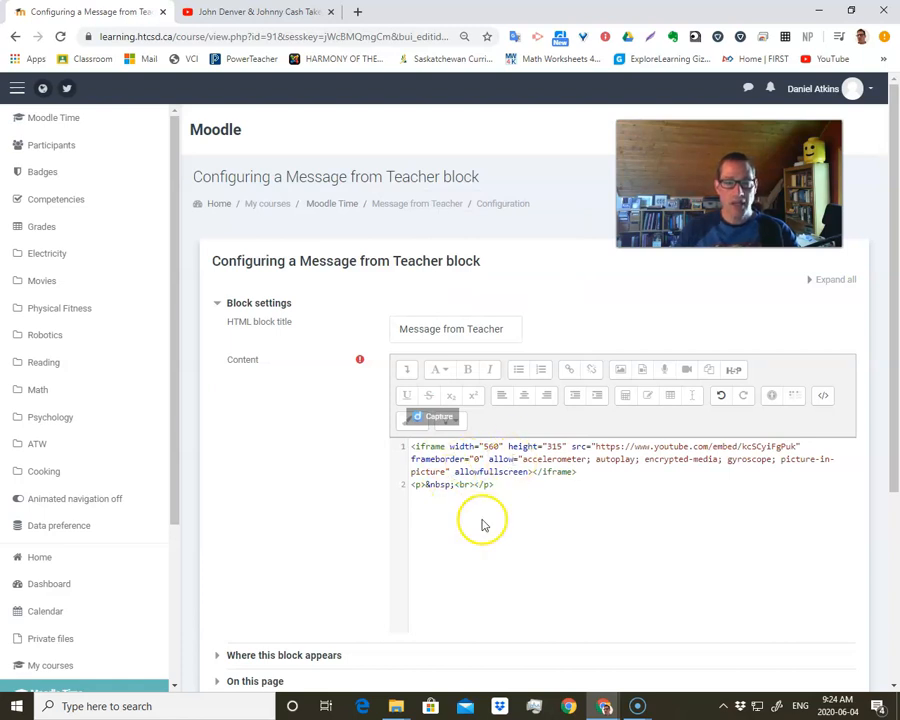
- Save the block's changes and briefly play the embedded YouTube video in the Message from Teacher block on the course page
{"action": "scroll", "coordinate": [360, 515], "scroll_direction": "down", "scroll_amount": 3}
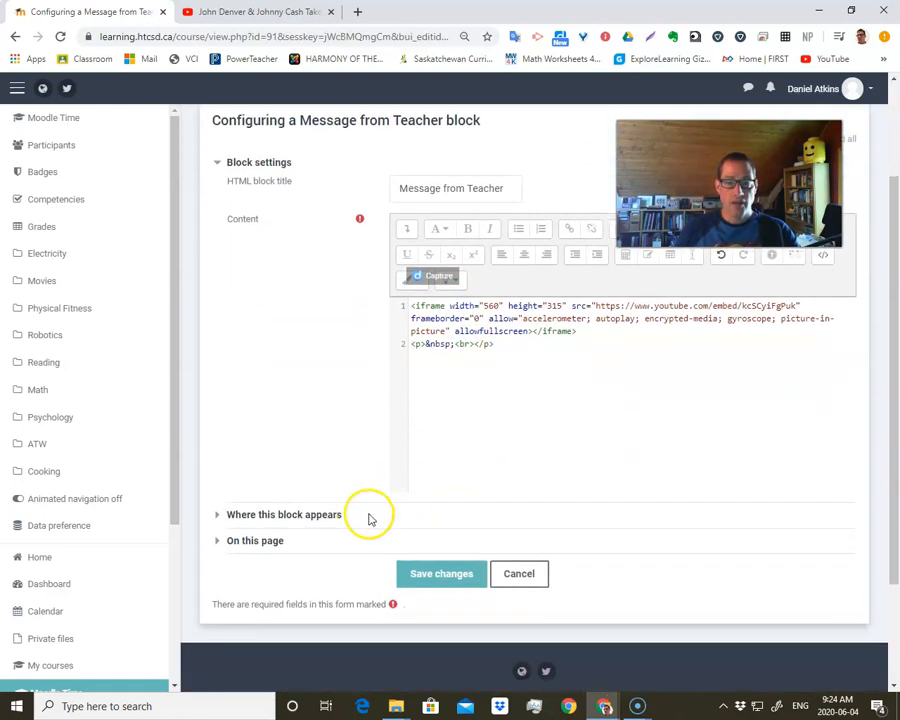
{"action": "left_click", "coordinate": [440, 573]}
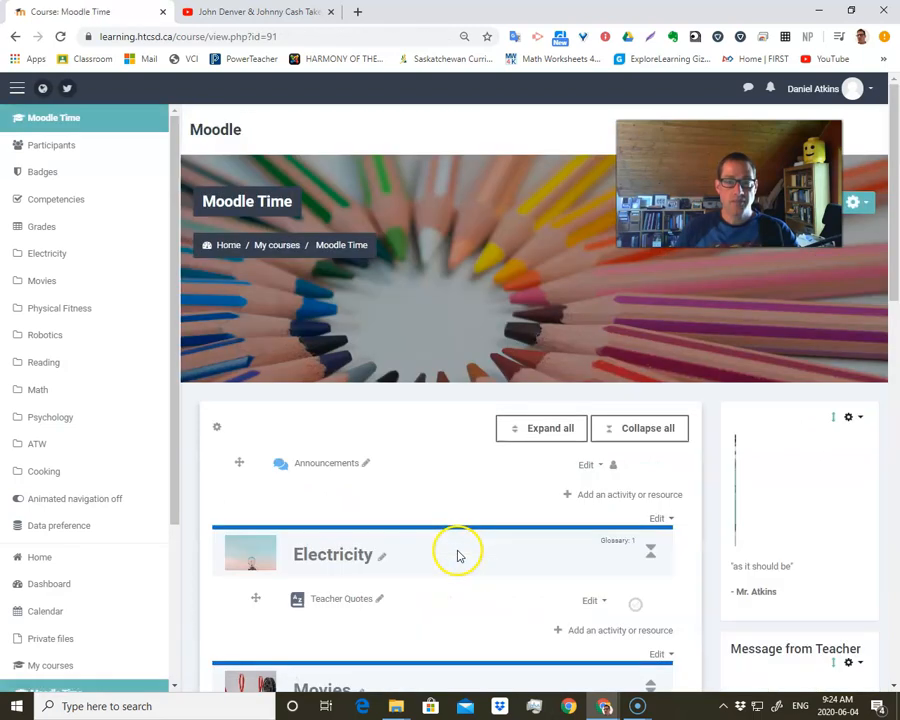
{"action": "scroll", "coordinate": [585, 542], "scroll_direction": "down", "scroll_amount": 3}
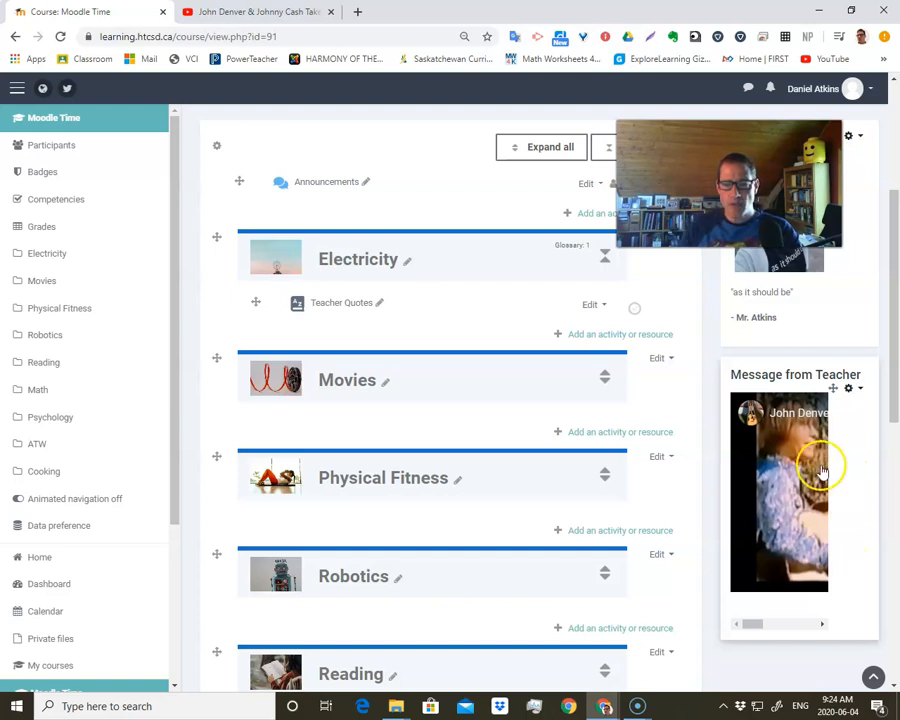
{"action": "left_click", "coordinate": [785, 527]}
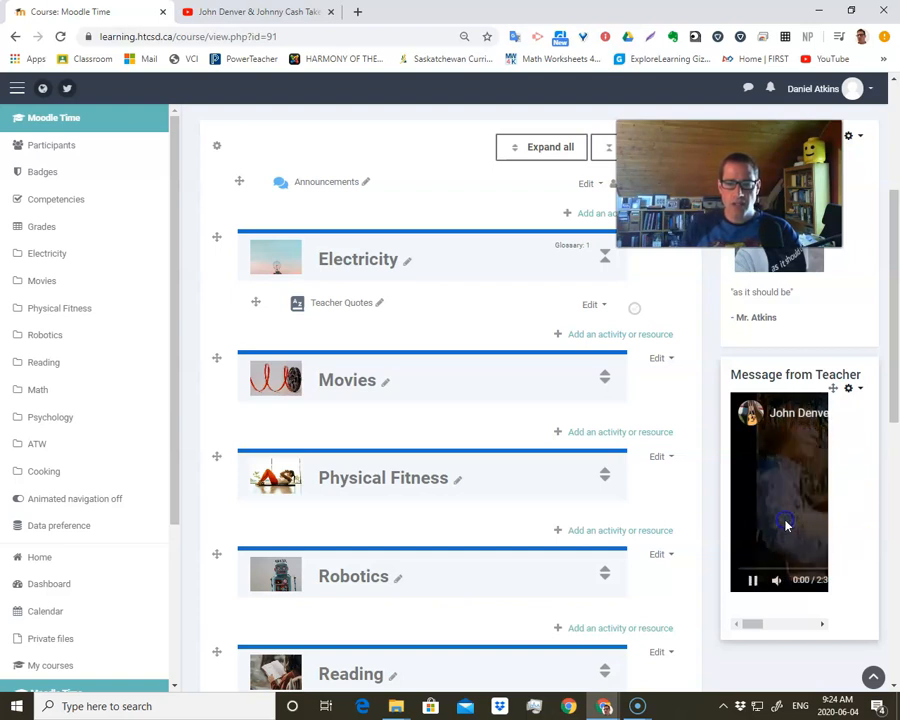
{"action": "left_click", "coordinate": [754, 583]}
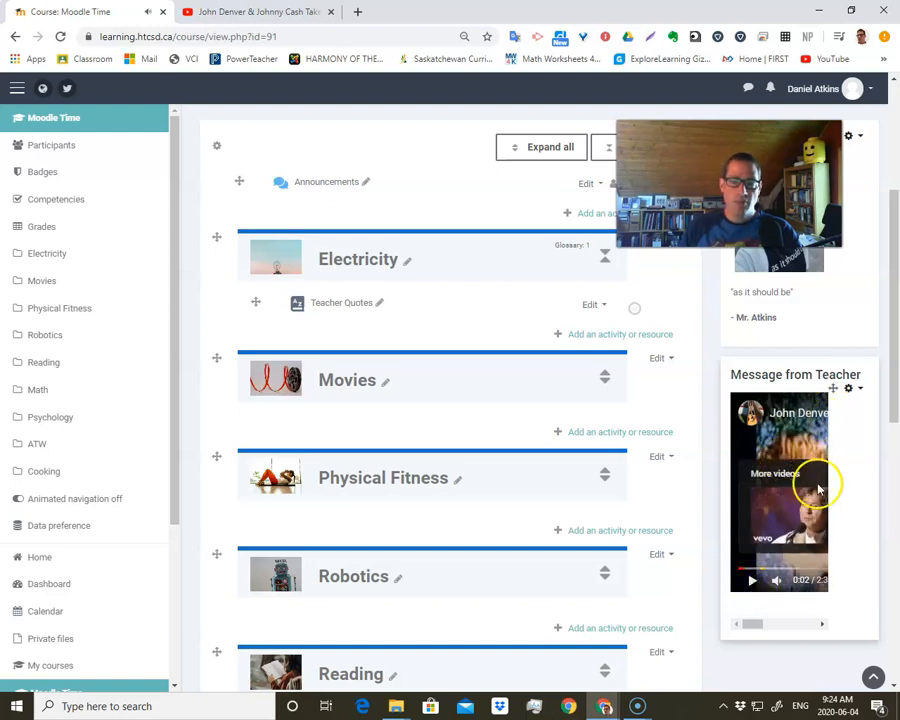
{"action": "mouse_move", "coordinate": [750, 625]}
{"action": "left_mouse_down"}
{"action": "mouse_move", "coordinate": [808, 623]}
{"action": "mouse_move", "coordinate": [757, 625]}
{"action": "left_mouse_up"}
- Reopen the Message from Teacher block's configuration and set the iframe's width to 112 and height to 63 in the HTML source
{"action": "left_click", "coordinate": [850, 390]}
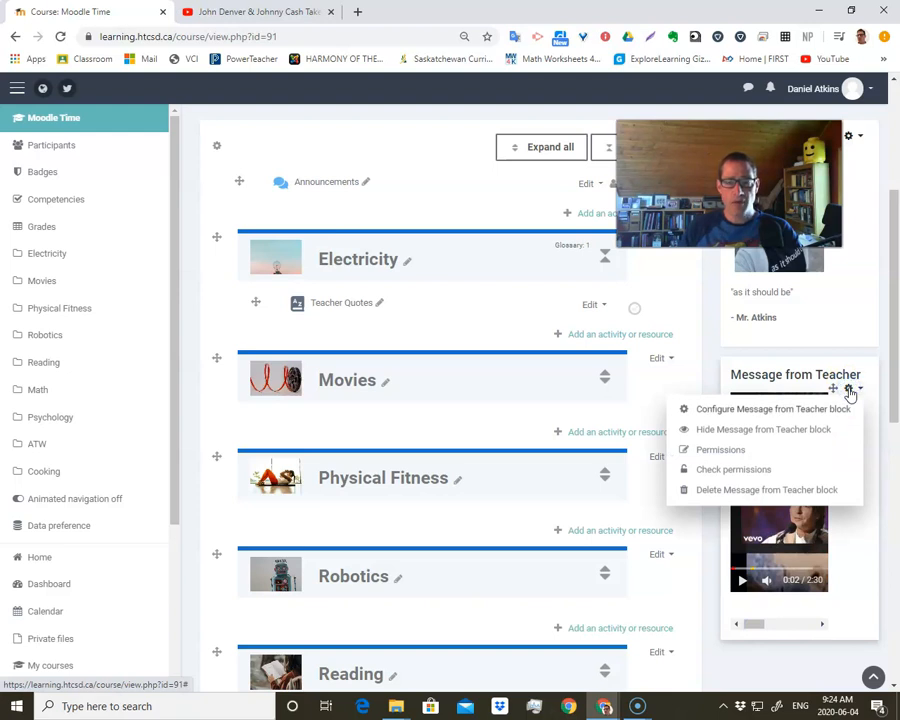
{"action": "left_click", "coordinate": [835, 410]}
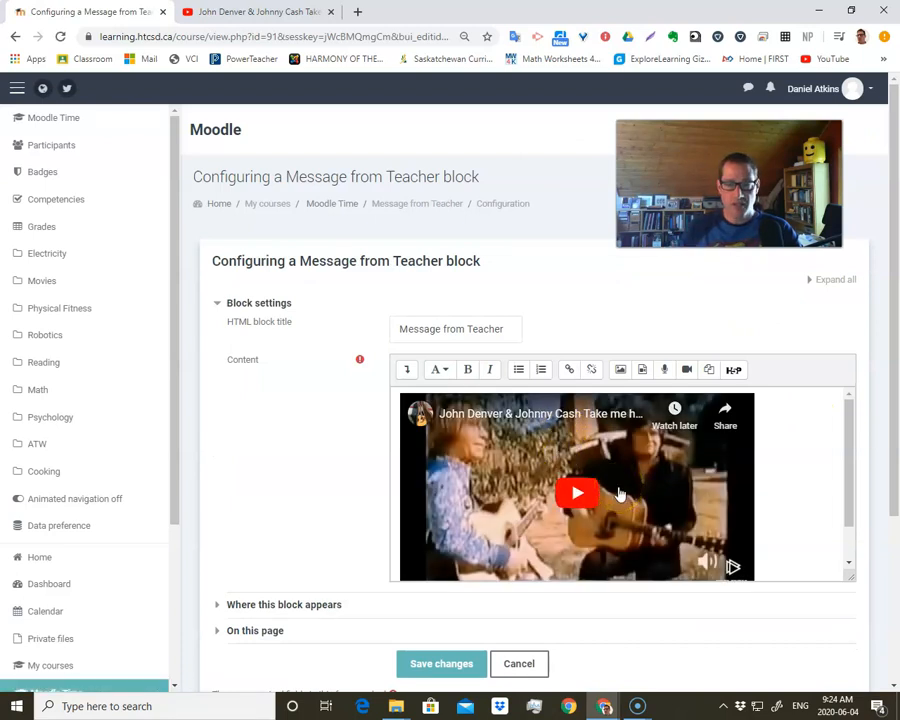
{"action": "left_click", "coordinate": [407, 370]}
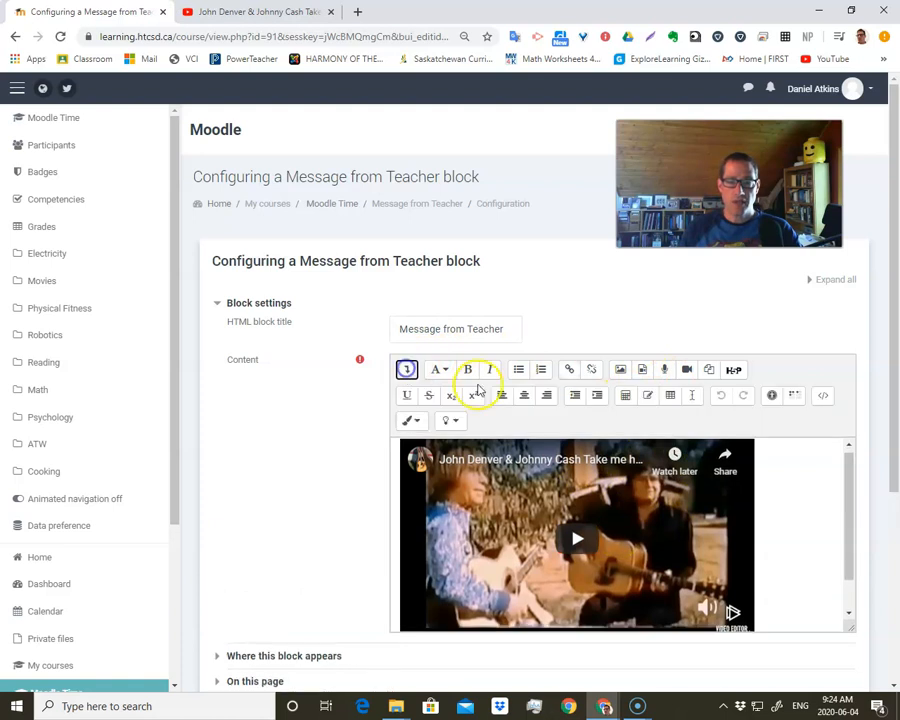
{"action": "left_click", "coordinate": [823, 400]}
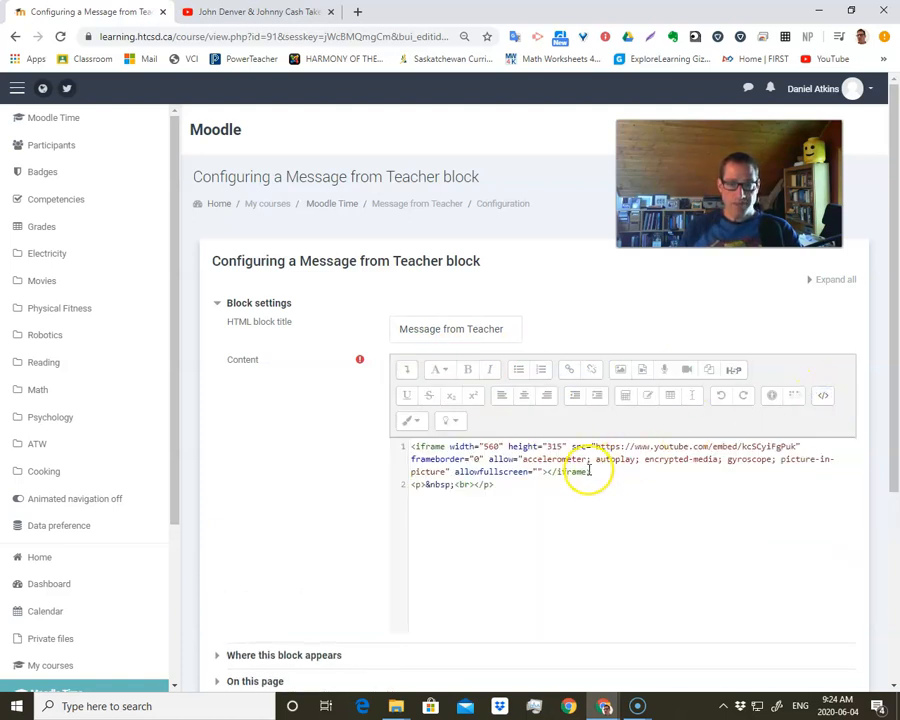
{"action": "double_click", "coordinate": [492, 446]}
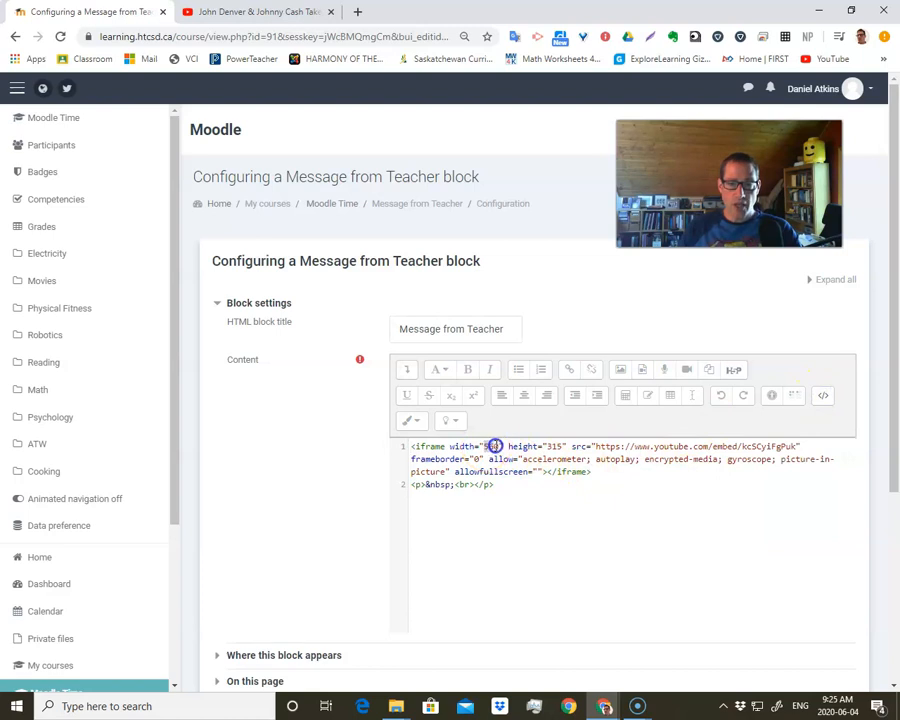
{"action": "left_click", "coordinate": [473, 466]}
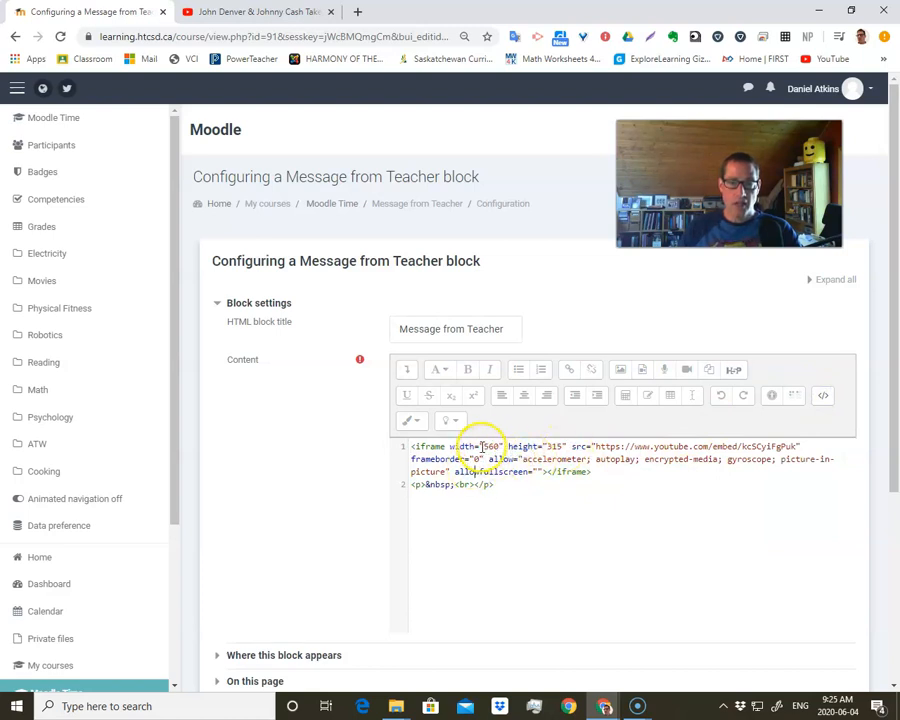
{"action": "double_click", "coordinate": [495, 446]}
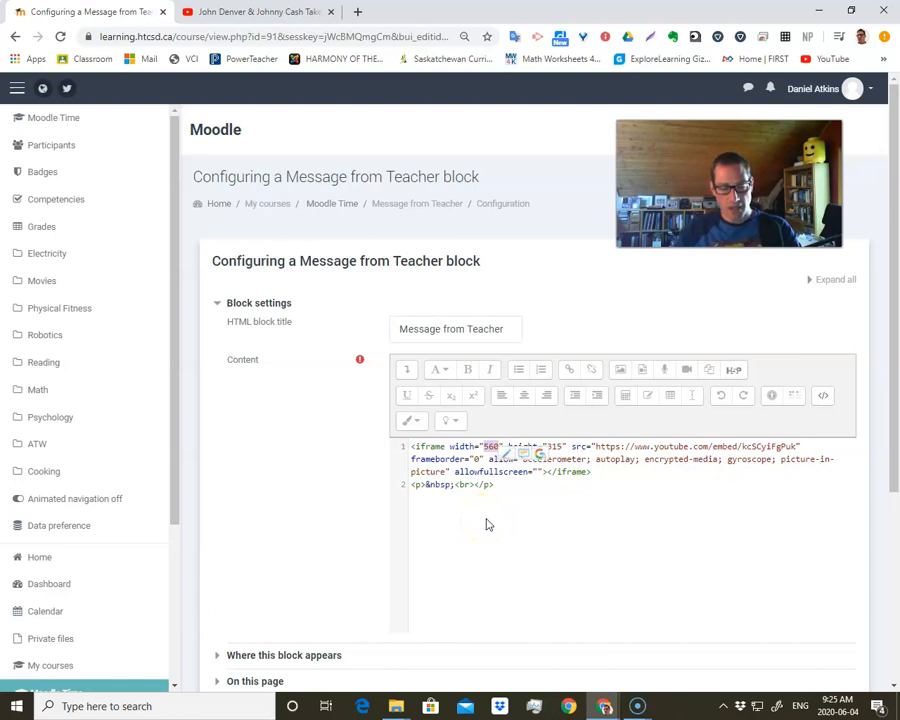
{"action": "type", "text": "112"}
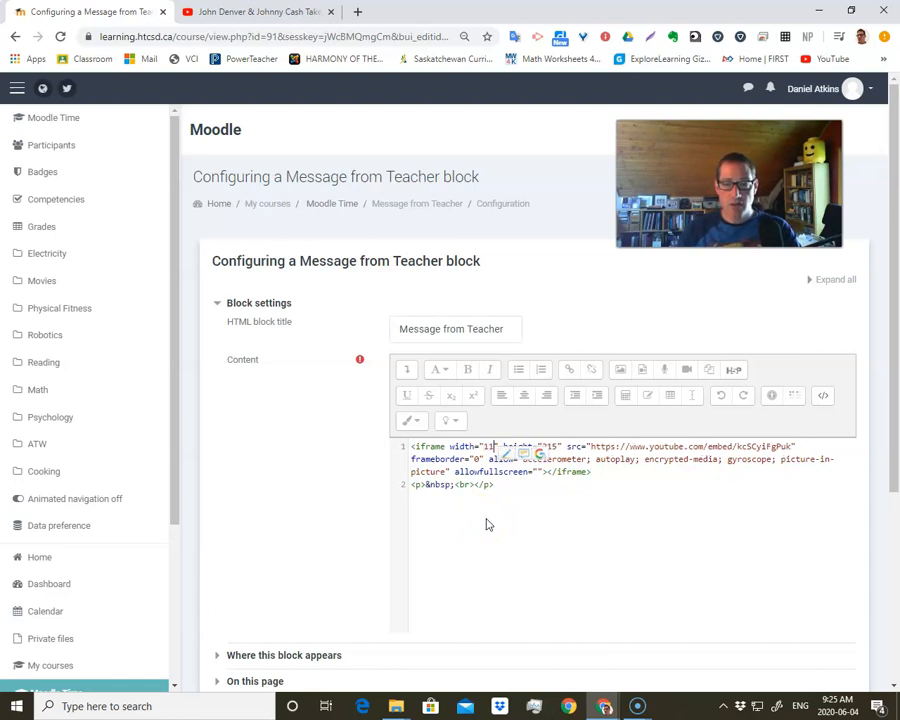
{"action": "left_click", "coordinate": [560, 466]}
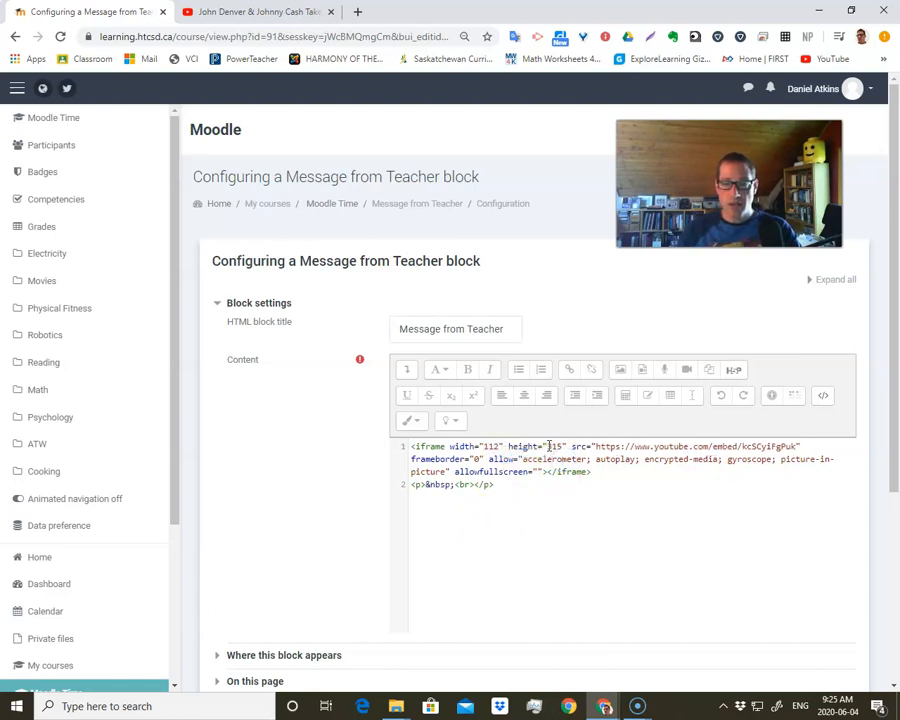
{"action": "double_click", "coordinate": [558, 446]}
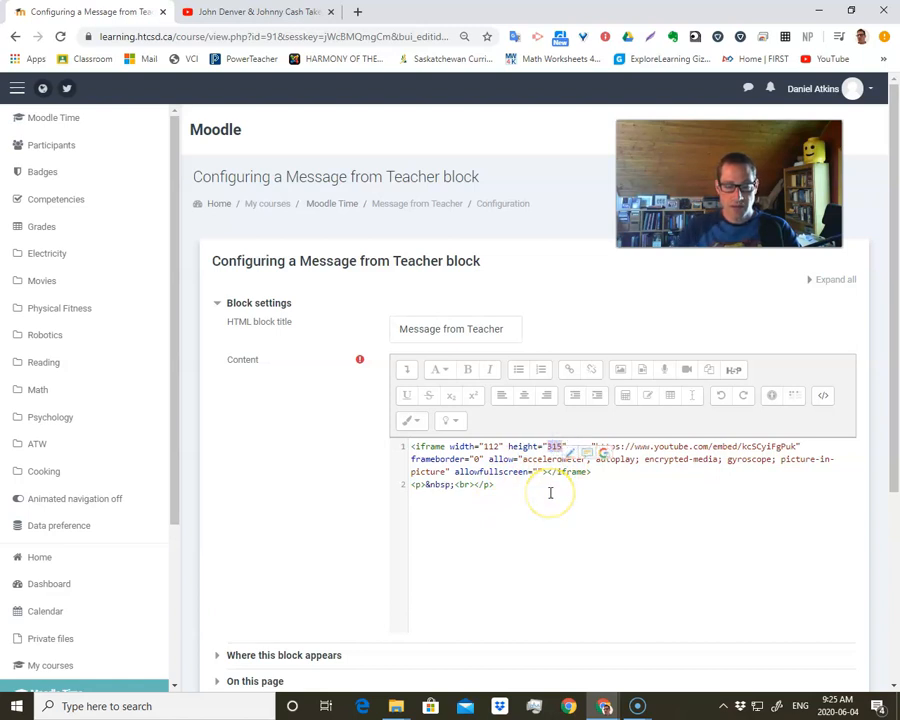
{"action": "type", "text": "63"}
{"action": "left_click", "coordinate": [560, 524]}
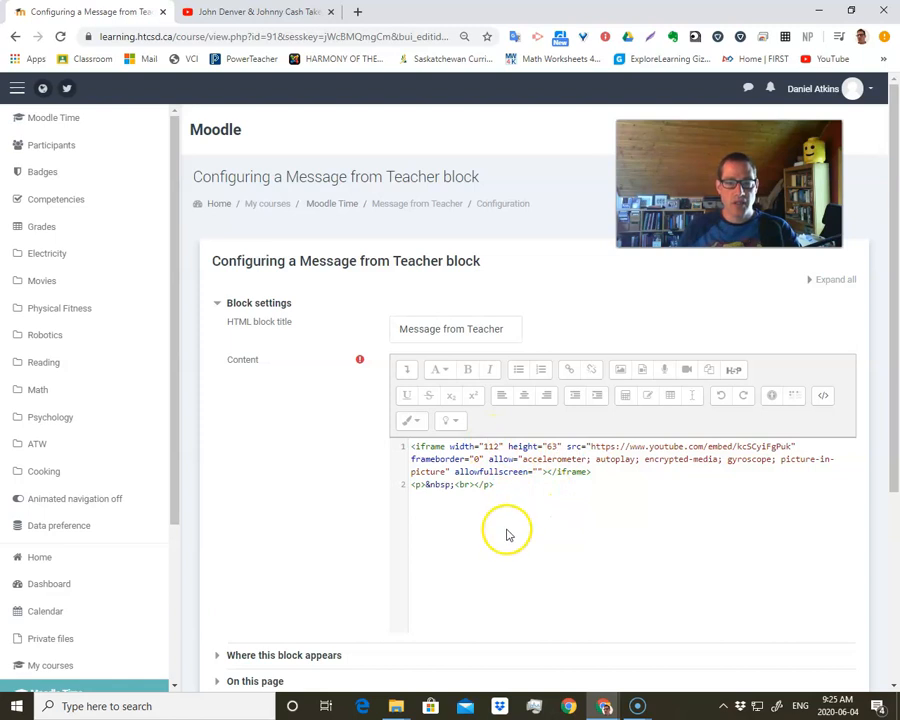
- Save the resized video and try playing it in the Message from Teacher block on the course page
{"action": "scroll", "coordinate": [357, 537], "scroll_direction": "down", "scroll_amount": 3}
{"action": "left_click", "coordinate": [443, 503]}
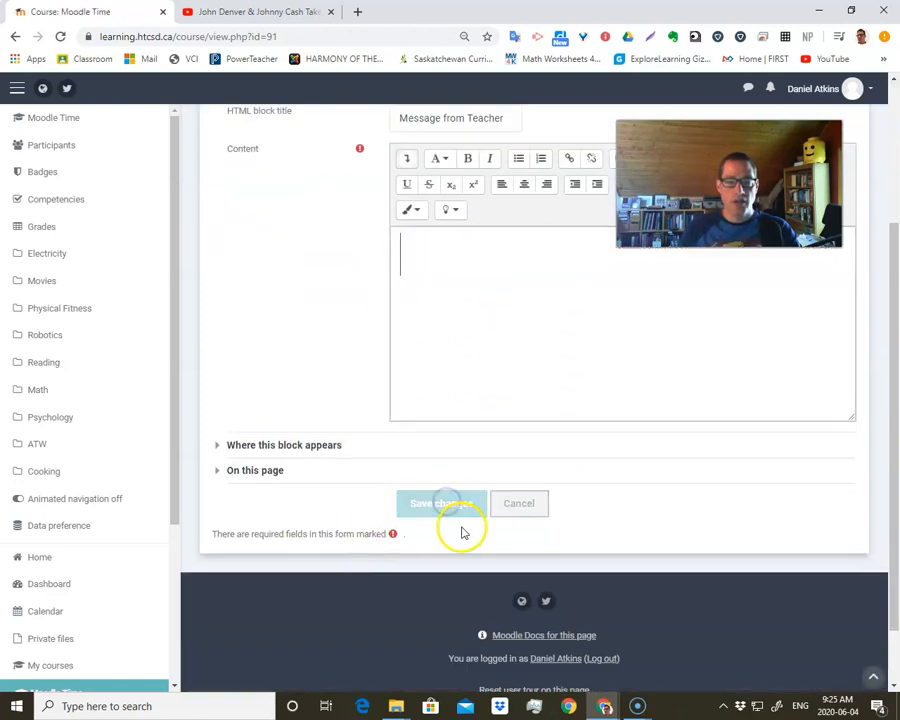
{"action": "scroll", "coordinate": [612, 508], "scroll_direction": "down", "scroll_amount": 3}
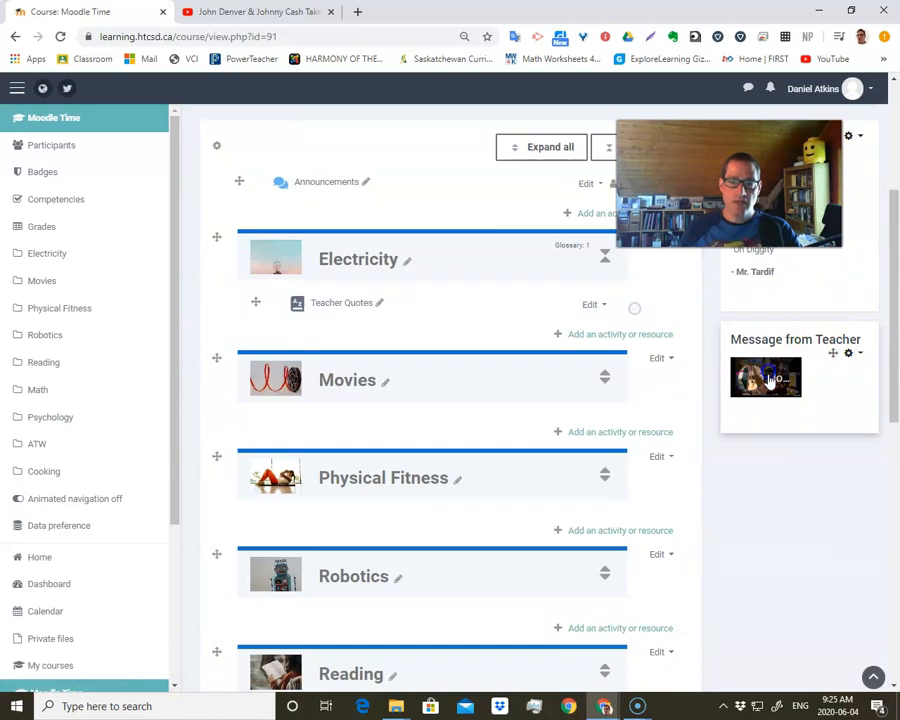
{"action": "left_click", "coordinate": [765, 398]}
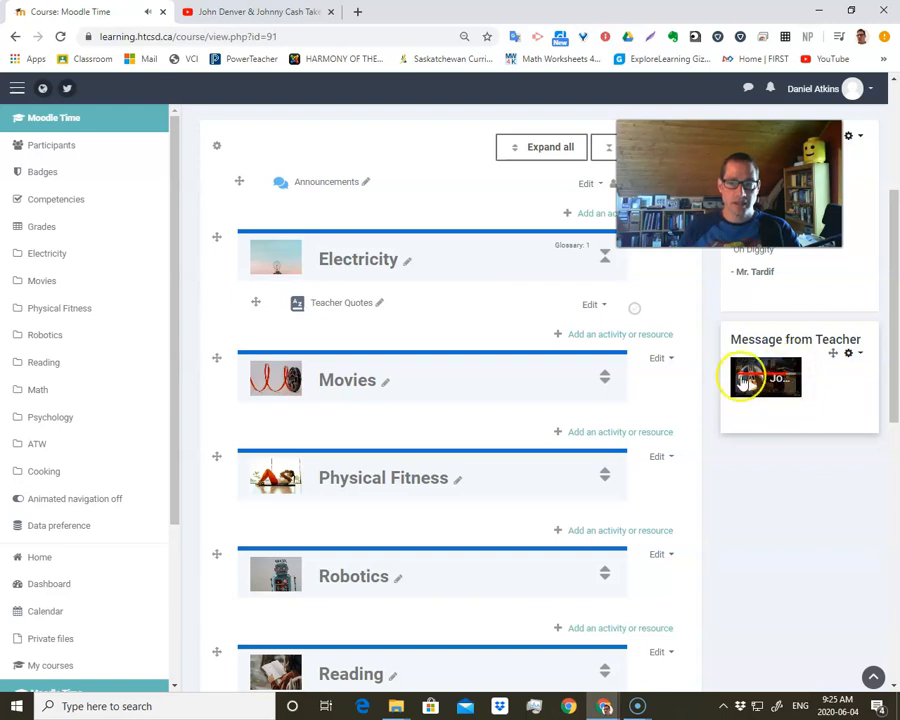
- Reopen the Message from Teacher block's configuration and delete the embedded YouTube video from its content
{"action": "left_click", "coordinate": [850, 356]}
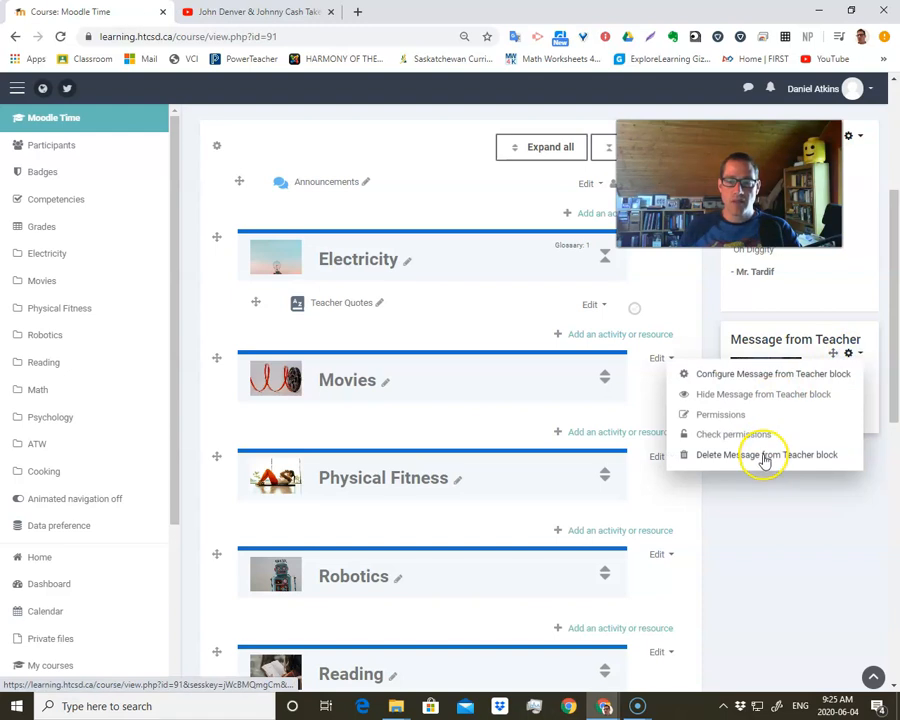
{"action": "left_click", "coordinate": [773, 374]}
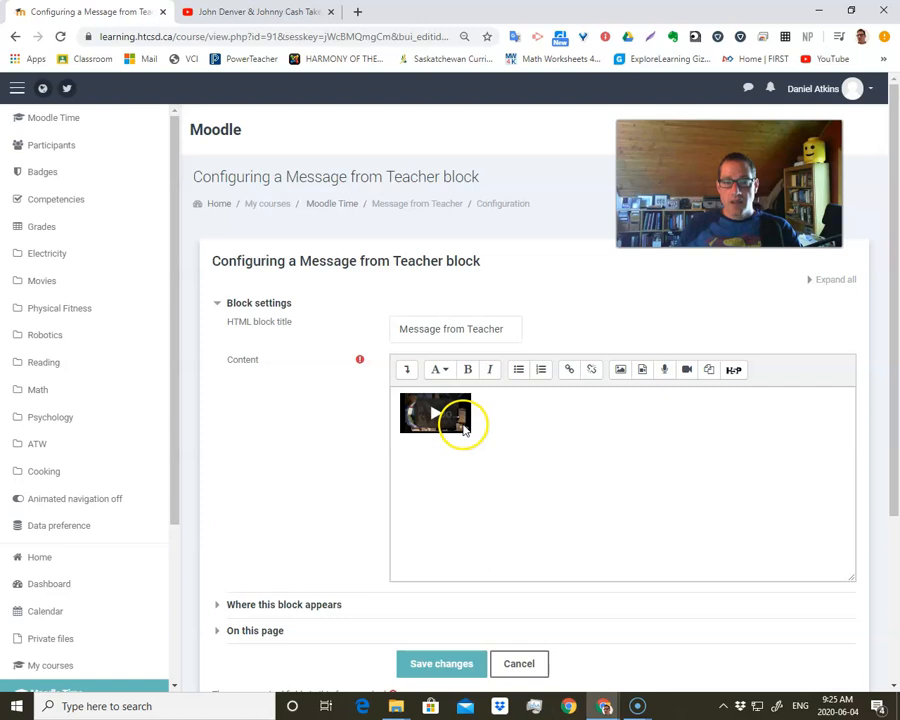
{"action": "left_click", "coordinate": [554, 424]}
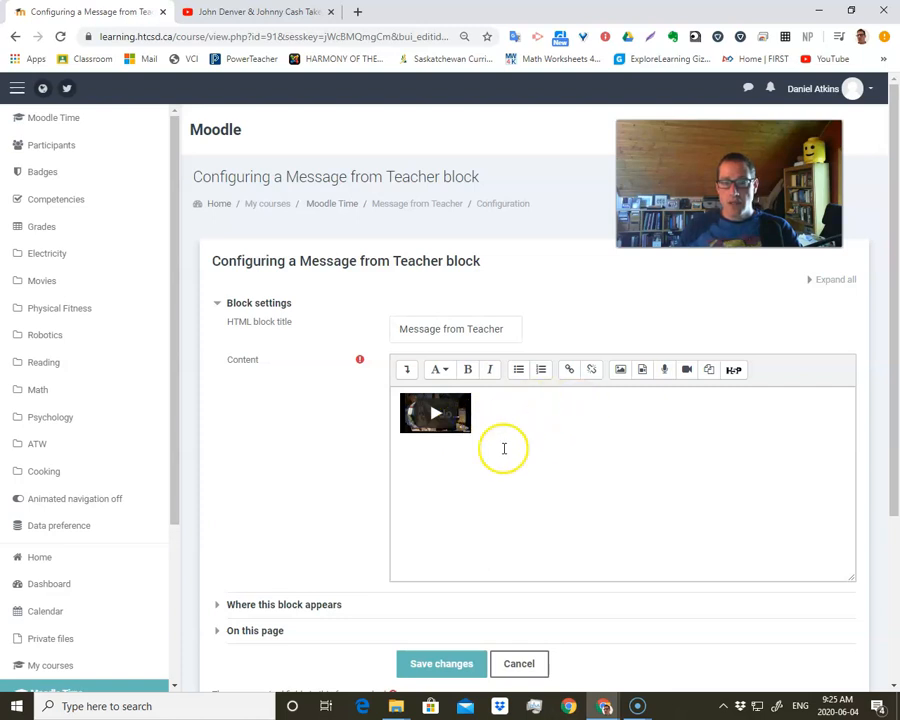
{"action": "key", "text": "BackSpace"}
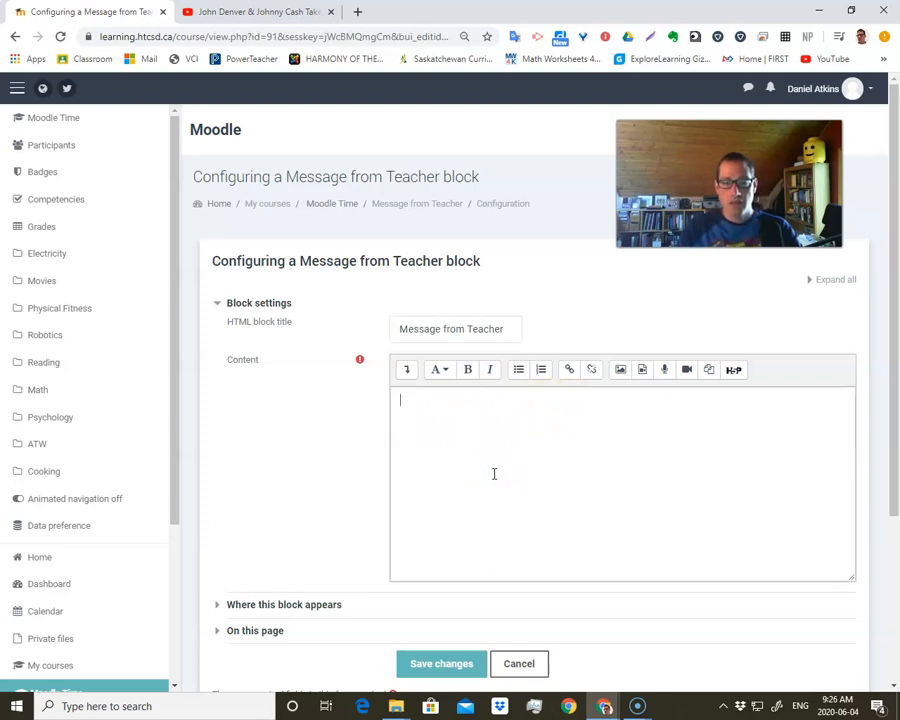
{"action": "left_click", "coordinate": [587, 419]}
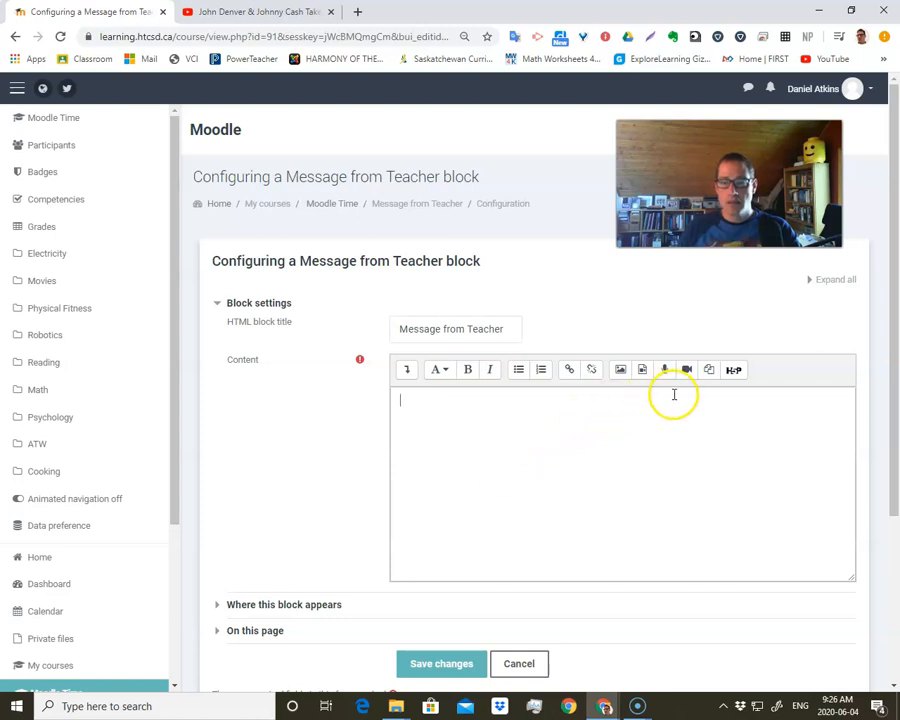
{"action": "left_click", "coordinate": [620, 372]}
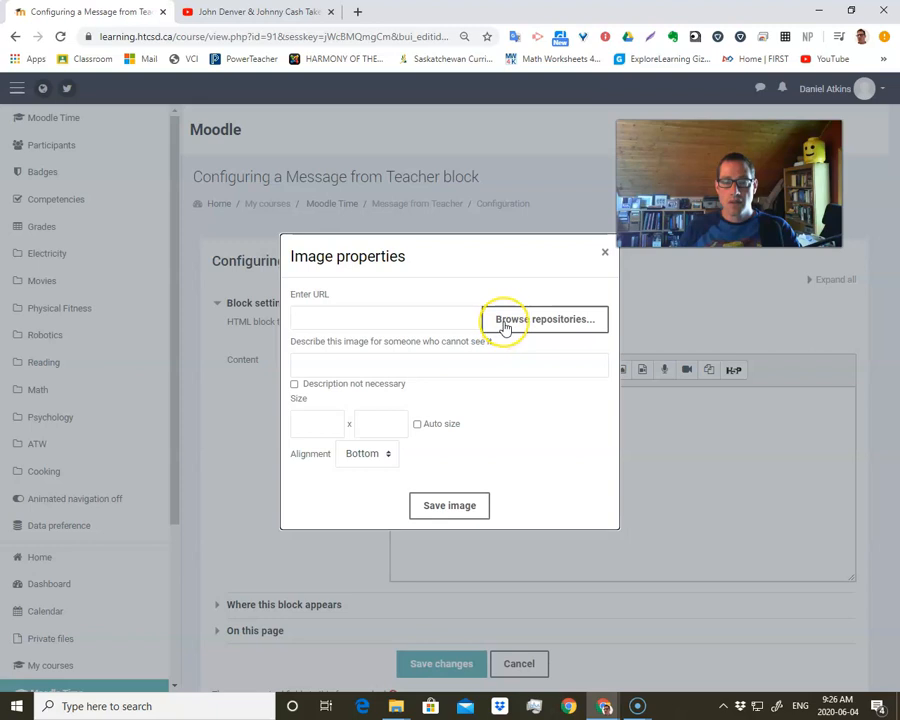
{"action": "left_click", "coordinate": [605, 252]}
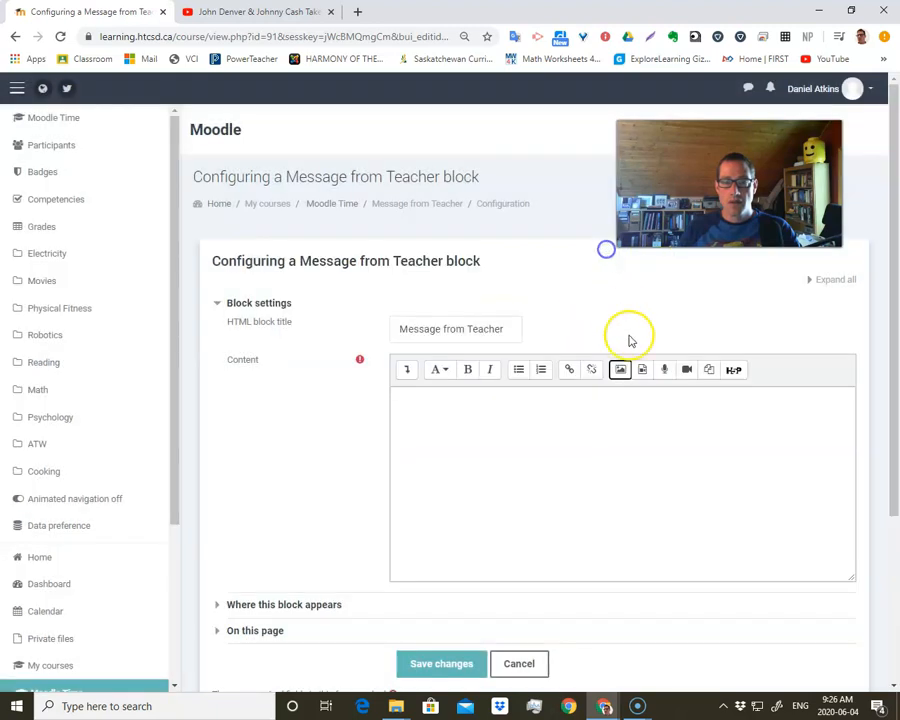
- Insert Test Video.mp4 from the recent files as a video in the block's content, overwriting the existing file of that name
{"action": "left_click", "coordinate": [642, 369]}
{"action": "left_click", "coordinate": [316, 339]}
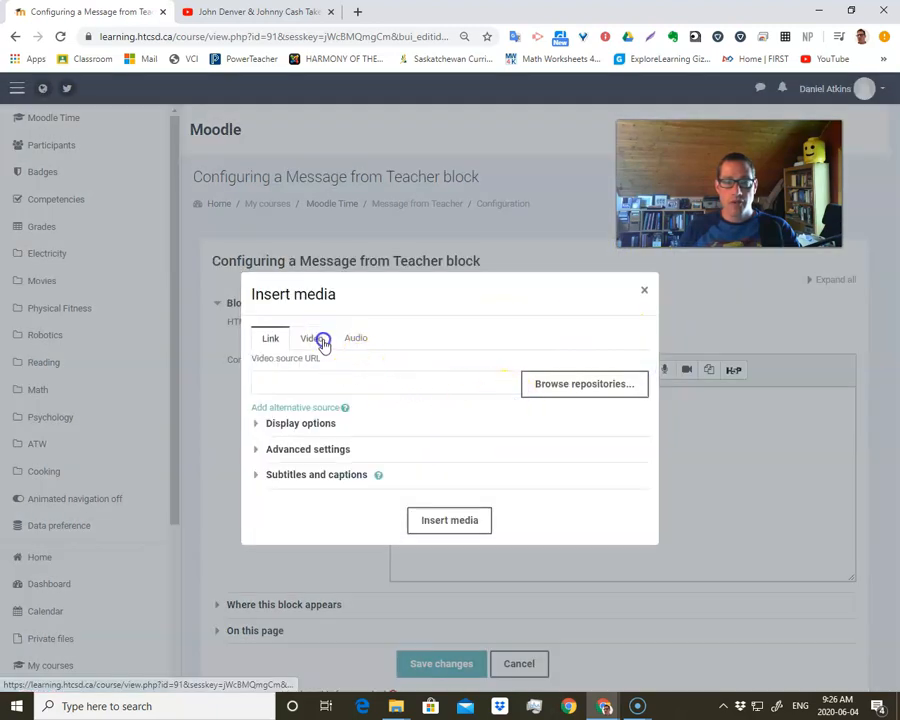
{"action": "left_click", "coordinate": [564, 392]}
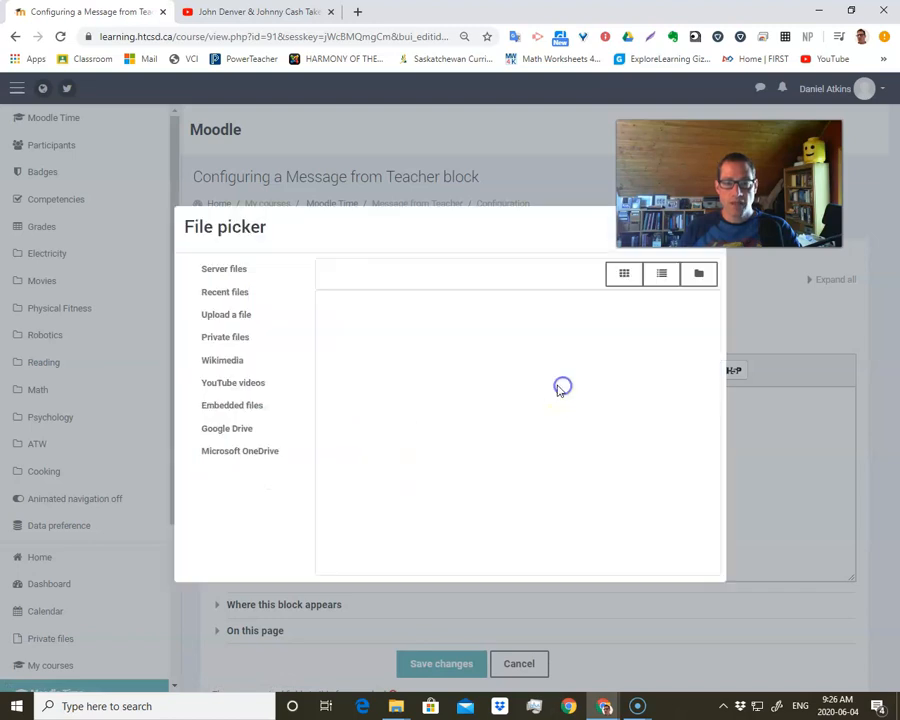
{"action": "left_click", "coordinate": [245, 292]}
{"action": "left_click", "coordinate": [366, 345]}
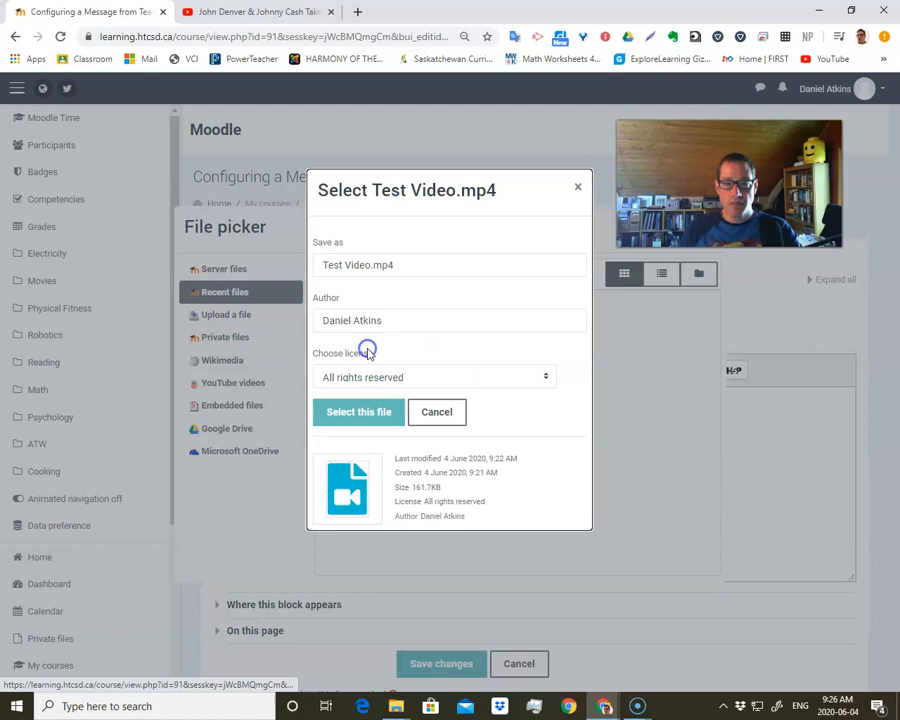
{"action": "left_click", "coordinate": [368, 416]}
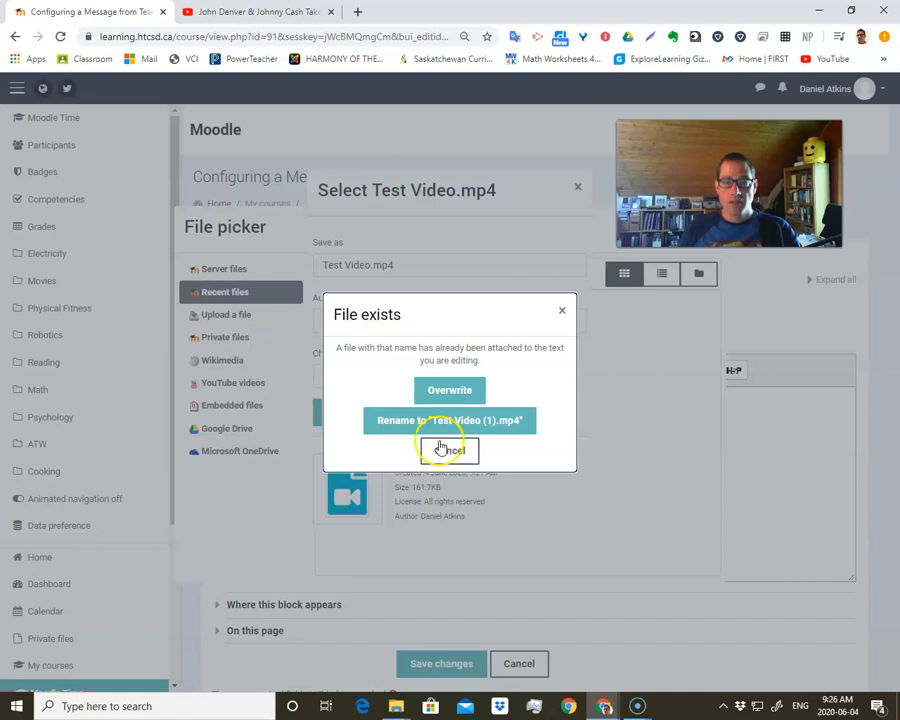
{"action": "left_click", "coordinate": [450, 390]}
{"action": "left_click", "coordinate": [457, 518]}
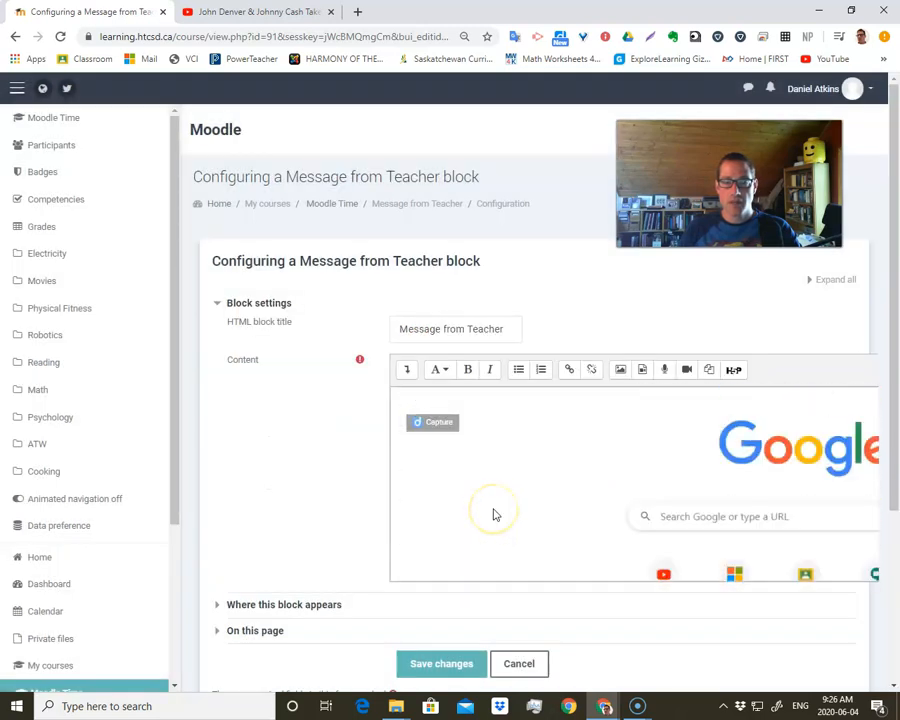
- Save the block's changes and view the uploaded video in the Message from Teacher block on the course page
{"action": "scroll", "coordinate": [466, 616], "scroll_direction": "down", "scroll_amount": 3}
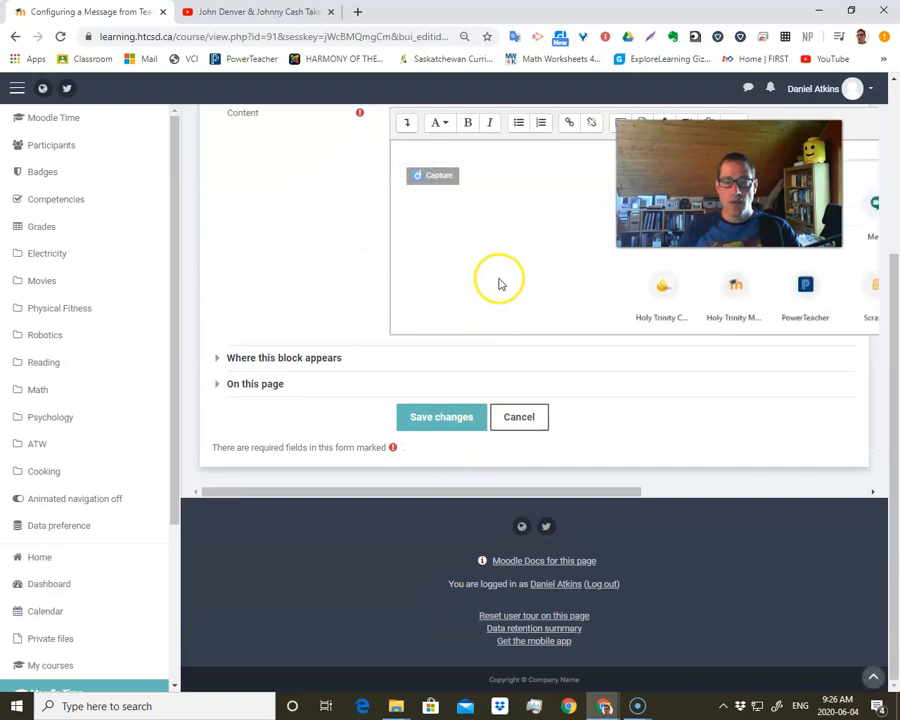
{"action": "left_click_drag", "start_coordinate": [578, 494], "coordinate": [842, 482]}
{"action": "scroll", "coordinate": [870, 450], "scroll_direction": "up", "scroll_amount": 1}
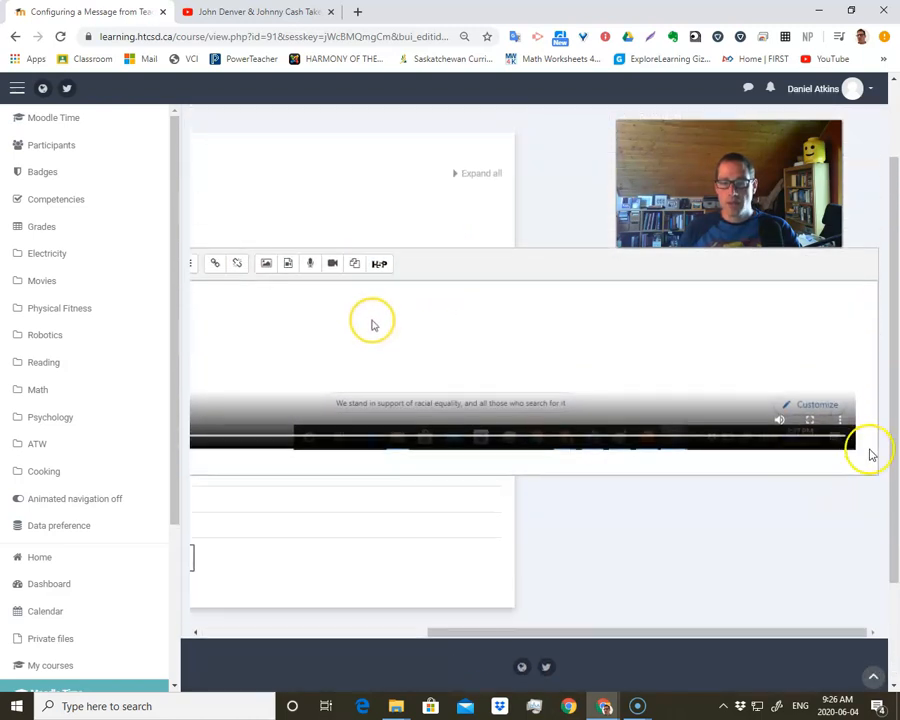
{"action": "scroll", "coordinate": [866, 441], "scroll_direction": "left", "scroll_amount": 2}
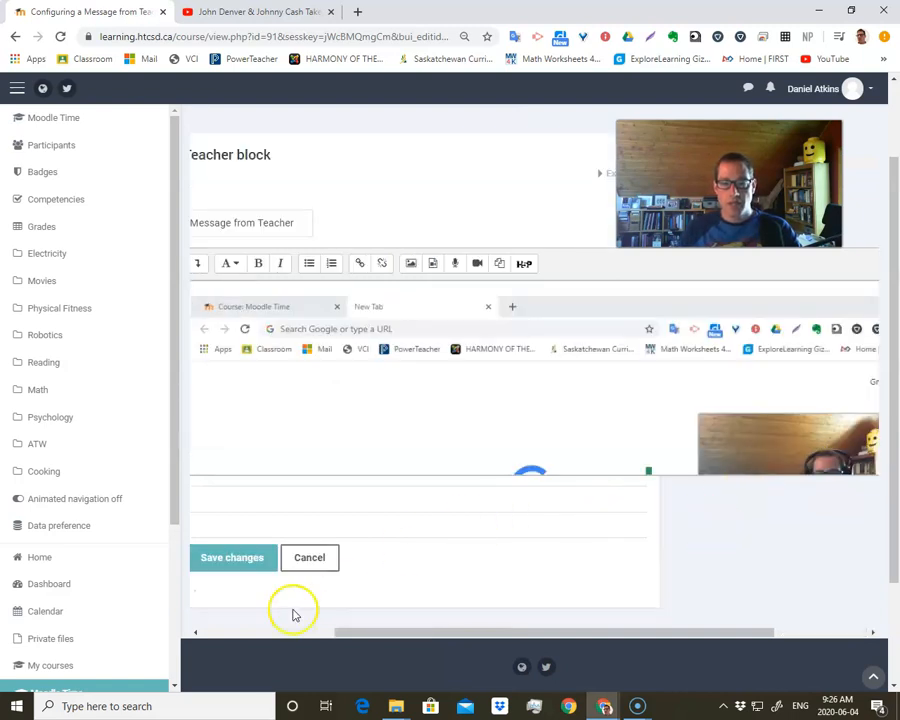
{"action": "left_click", "coordinate": [240, 558]}
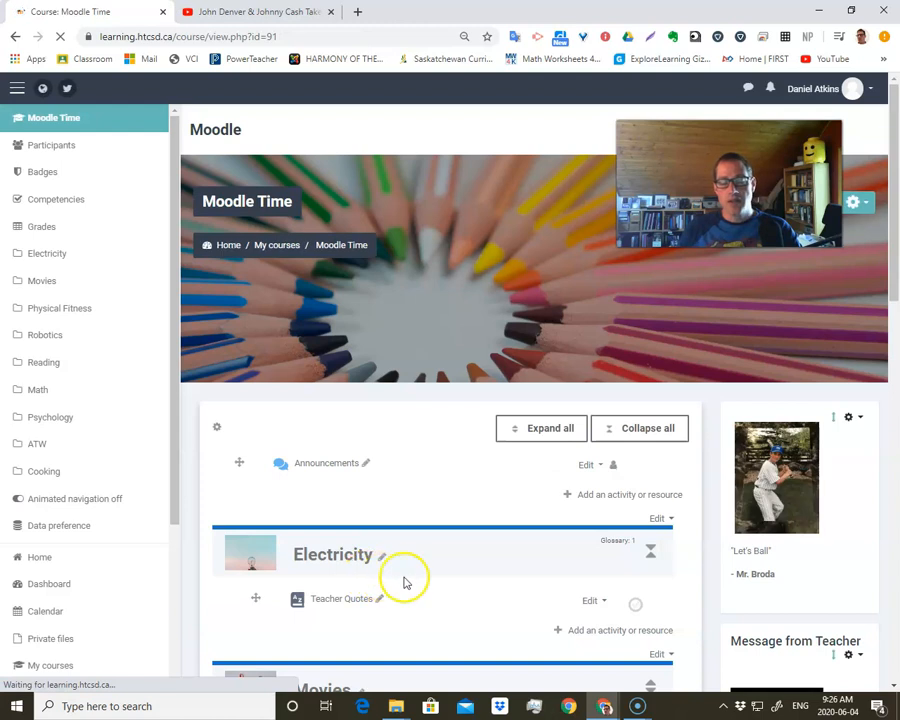
{"action": "scroll", "coordinate": [757, 540], "scroll_direction": "down", "scroll_amount": 2}
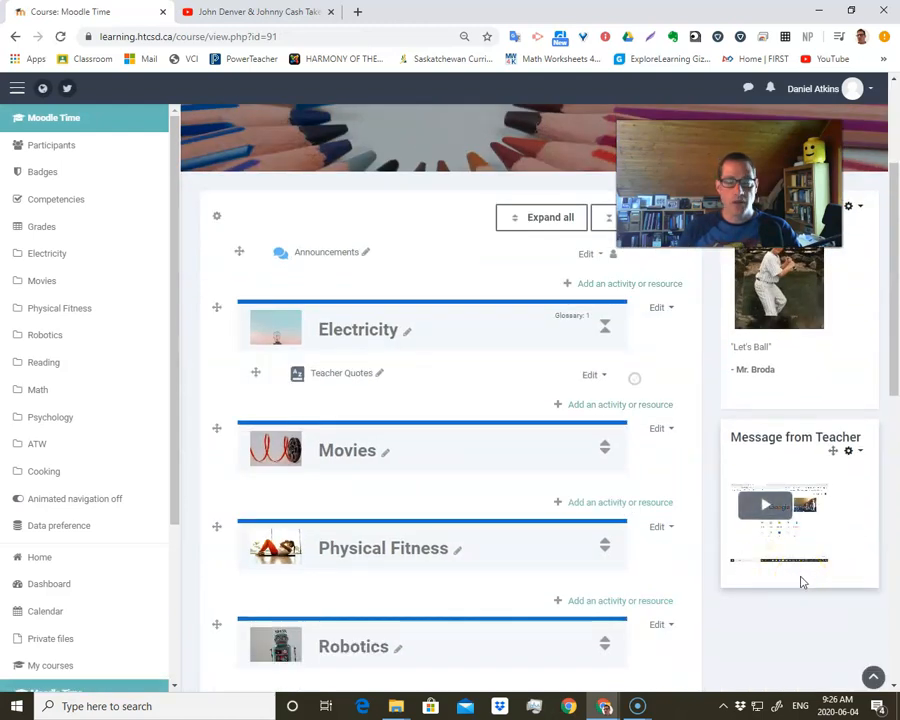
- Reopen the Message from Teacher block's configuration and add the text "Course Outline" on a new line below the video
{"action": "left_click", "coordinate": [848, 451]}
{"action": "left_click", "coordinate": [793, 476]}
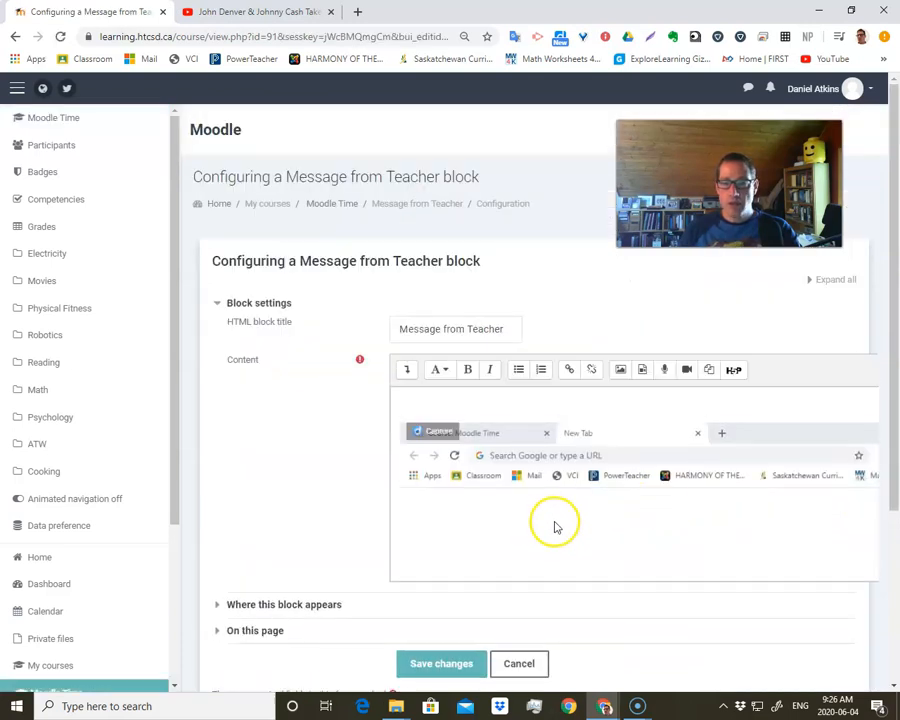
{"action": "scroll", "coordinate": [718, 517], "scroll_direction": "down", "scroll_amount": 5}
{"action": "scroll", "coordinate": [718, 517], "scroll_direction": "down", "scroll_amount": 5}
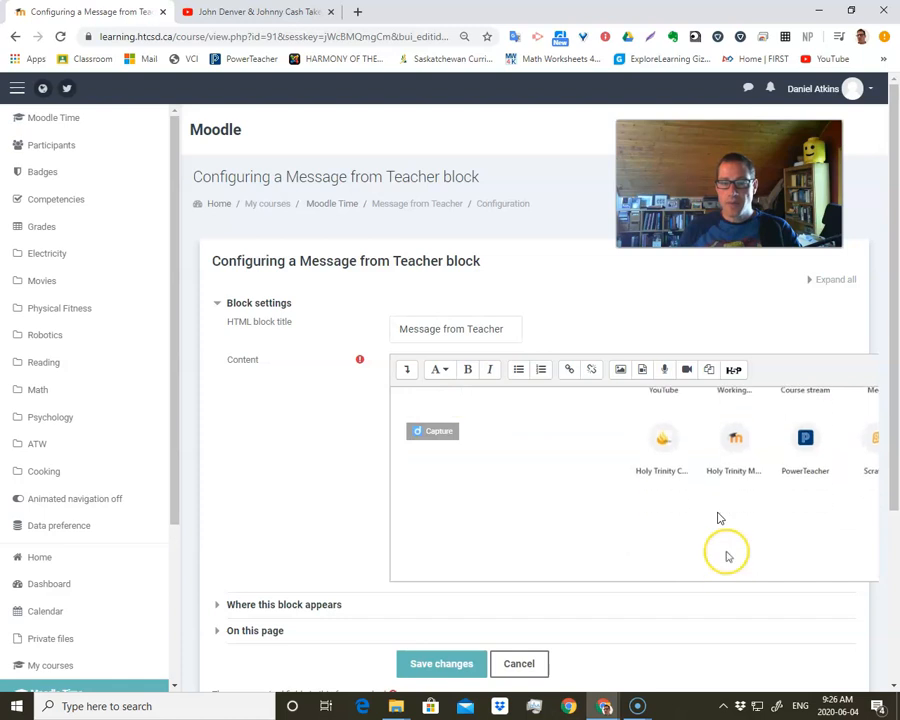
{"action": "scroll", "coordinate": [437, 648], "scroll_direction": "down", "scroll_amount": 1}
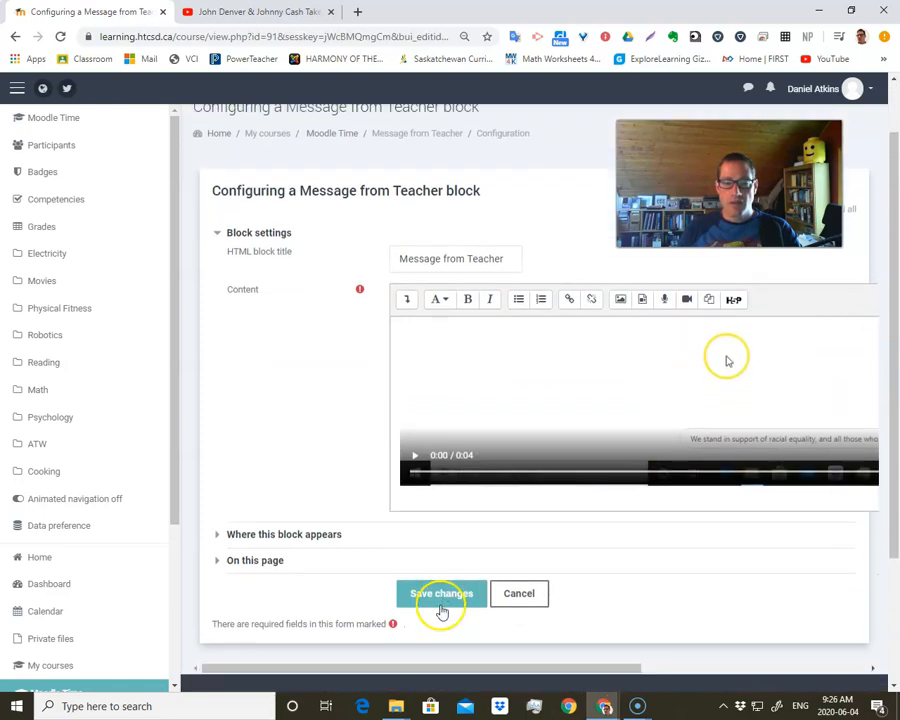
{"action": "left_click_drag", "start_coordinate": [360, 666], "coordinate": [702, 676]}
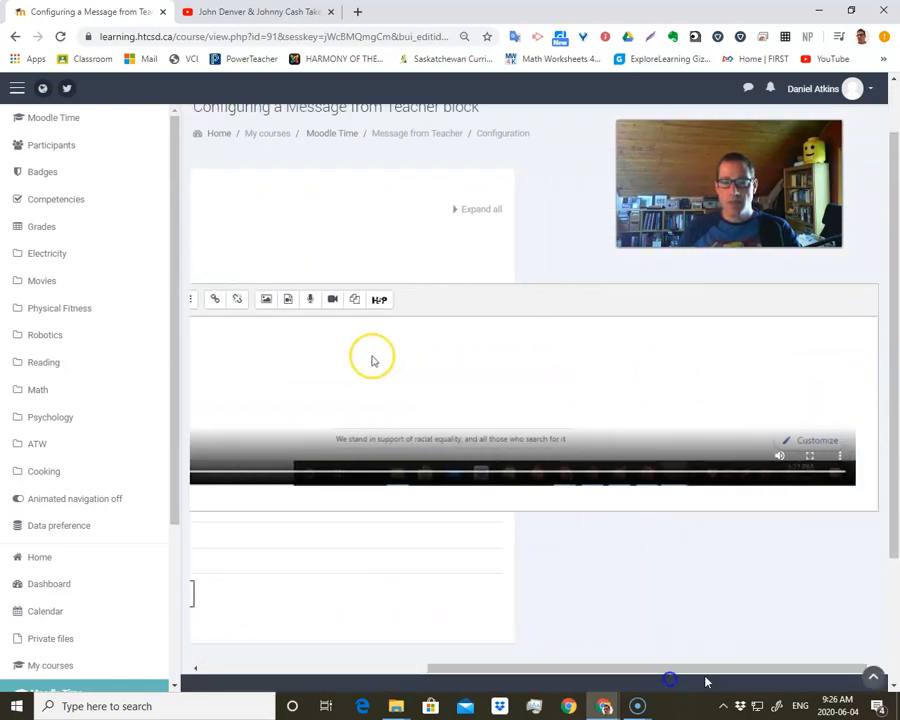
{"action": "scroll", "coordinate": [866, 485], "scroll_direction": "left", "scroll_amount": 3}
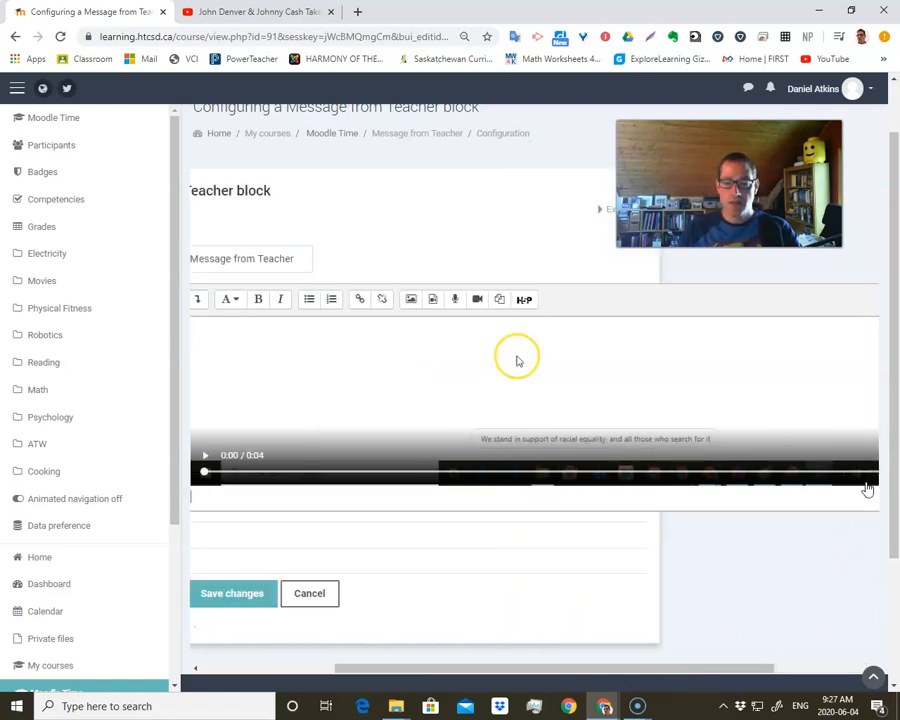
{"action": "key", "text": "Return"}
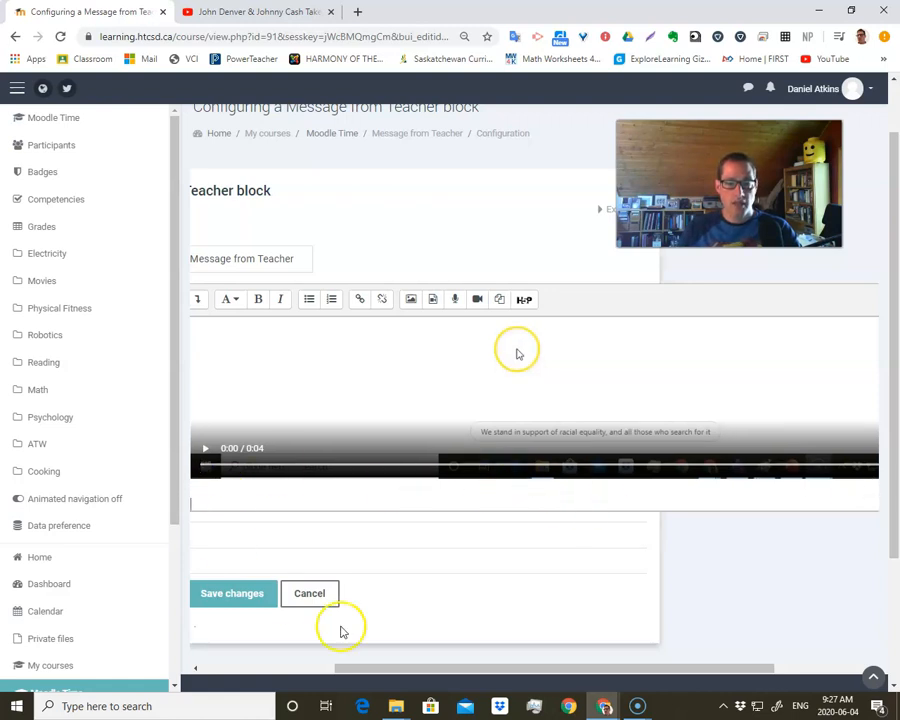
{"action": "left_click_drag", "start_coordinate": [385, 670], "coordinate": [305, 670]}
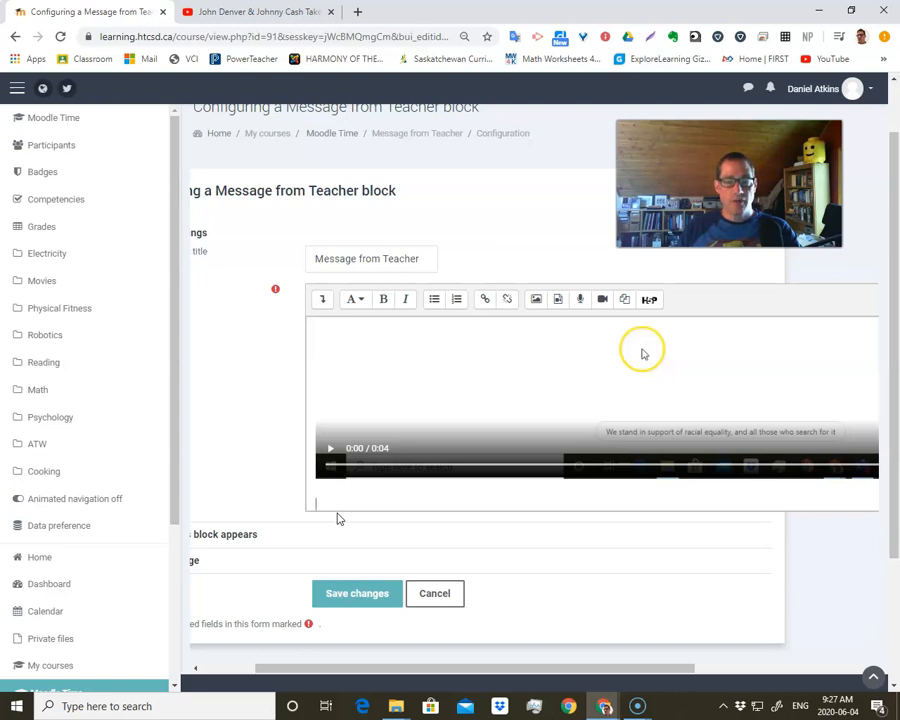
{"action": "left_click_drag", "start_coordinate": [357, 672], "coordinate": [300, 674]}
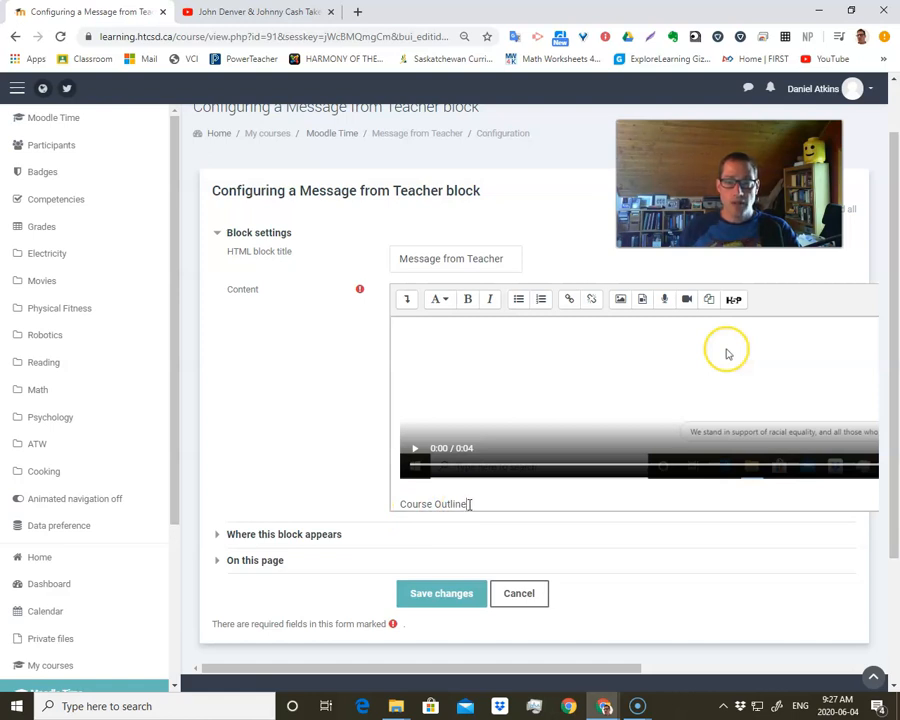
{"action": "left_click_drag", "start_coordinate": [468, 504], "coordinate": [421, 503]}
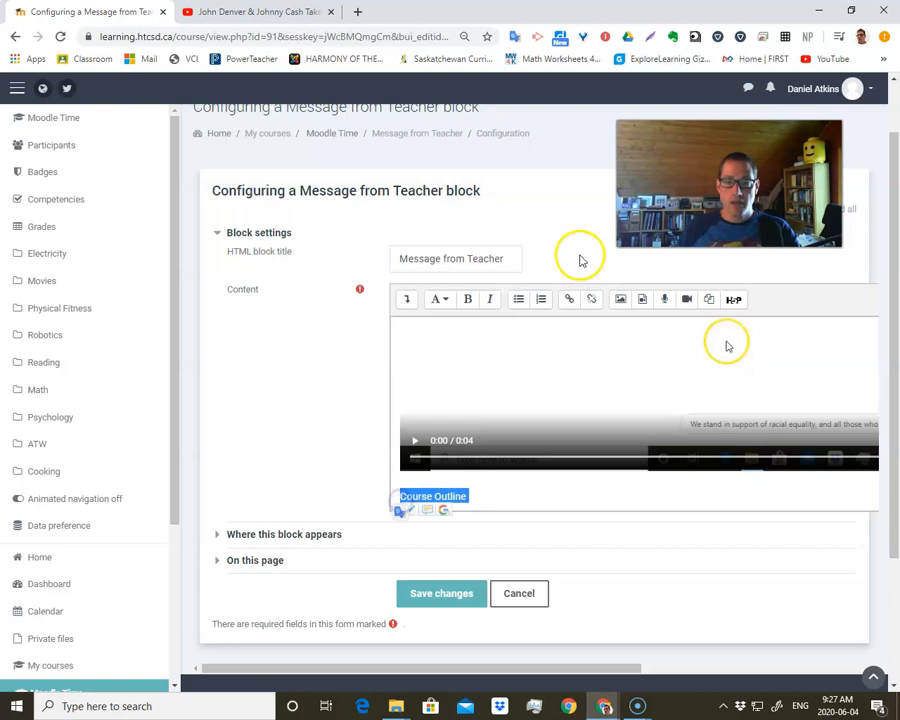
{"action": "left_click", "coordinate": [568, 299]}
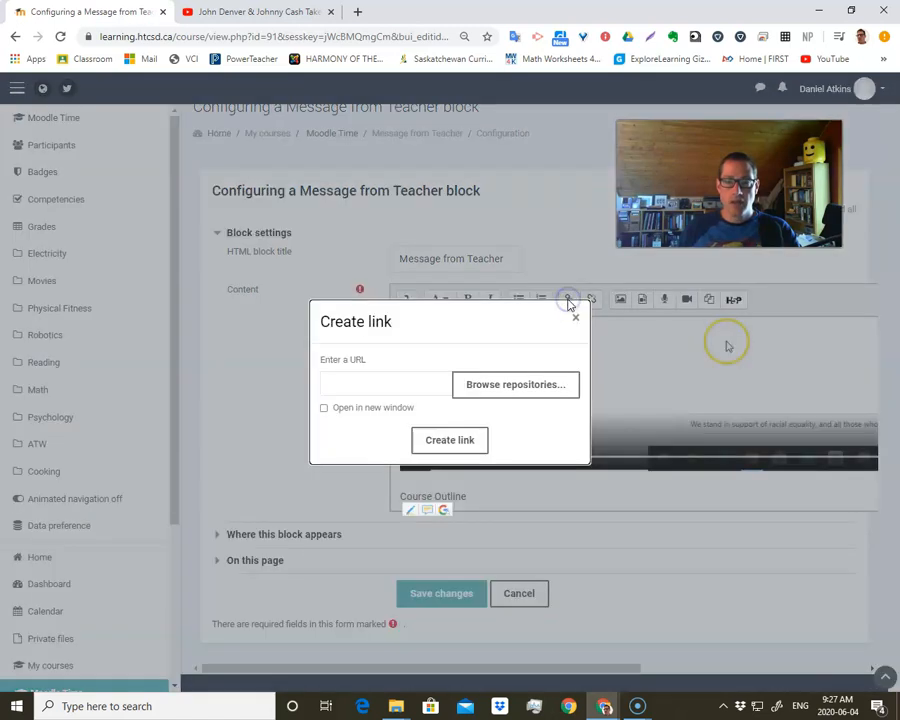
{"action": "left_click", "coordinate": [514, 400]}
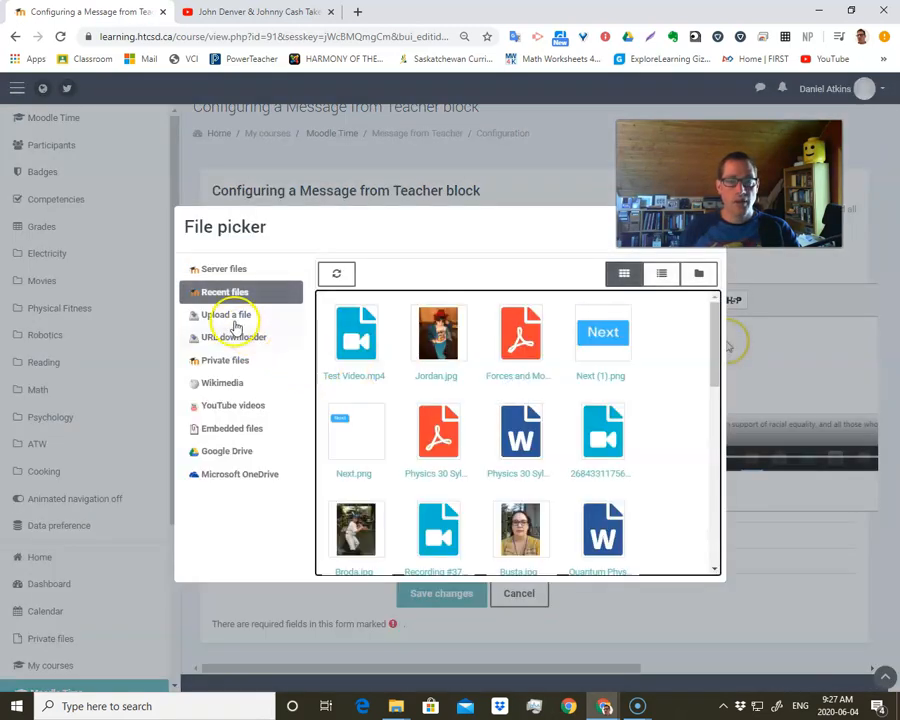
{"action": "left_click_drag", "start_coordinate": [375, 231], "coordinate": [300, 288]}
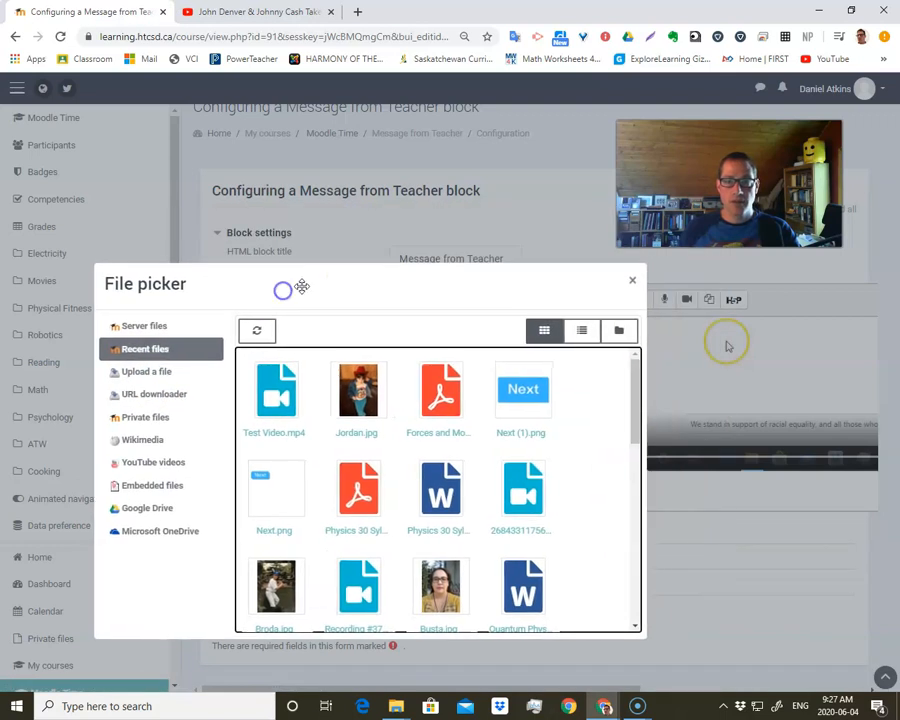
{"action": "left_click", "coordinate": [631, 281]}
{"action": "left_click", "coordinate": [577, 322]}
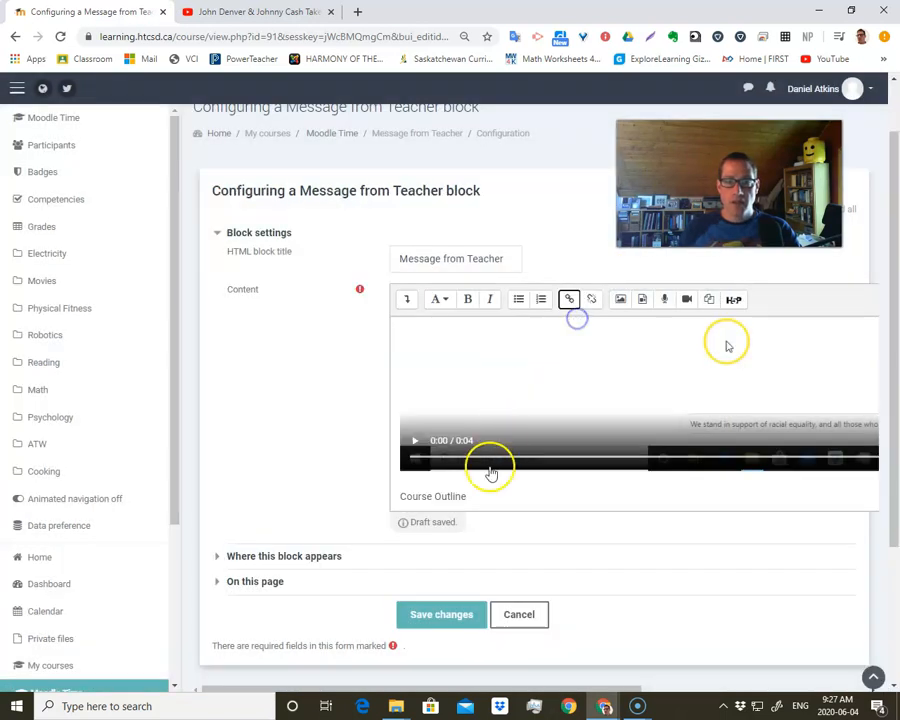
- Start a link on the "Course Outline" text and open the file upload form for its target
{"action": "left_click_drag", "start_coordinate": [465, 496], "coordinate": [399, 498]}
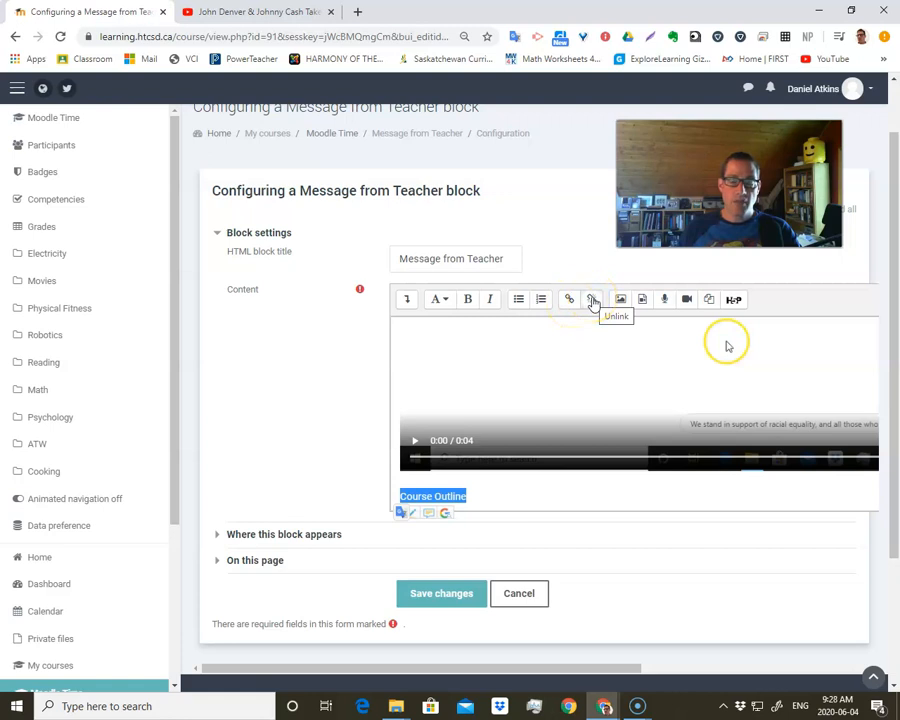
{"action": "left_click", "coordinate": [570, 301]}
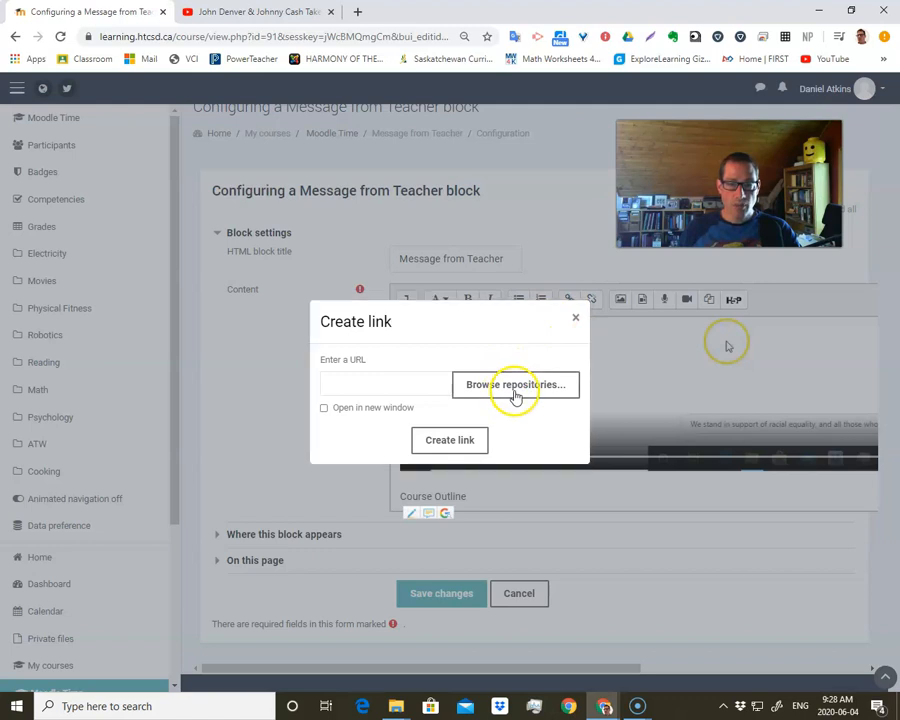
{"action": "left_click", "coordinate": [514, 392]}
{"action": "left_click", "coordinate": [231, 315]}
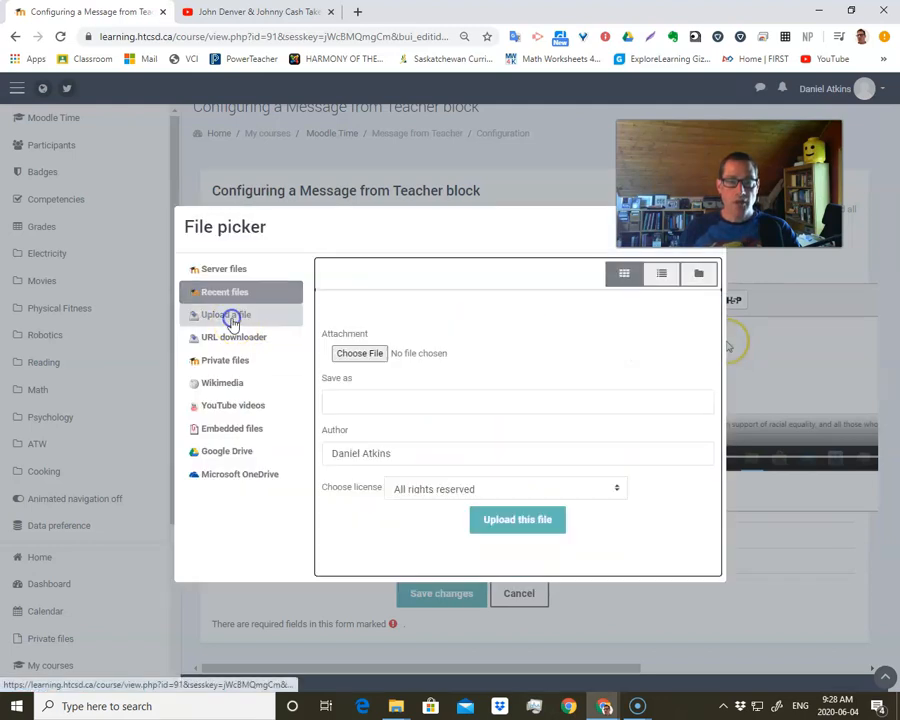
- Choose the PDF "Physics 30 Sylabus" from the Moodle folder inside Physics 30 as the attachment to upload
{"action": "left_click", "coordinate": [362, 354]}
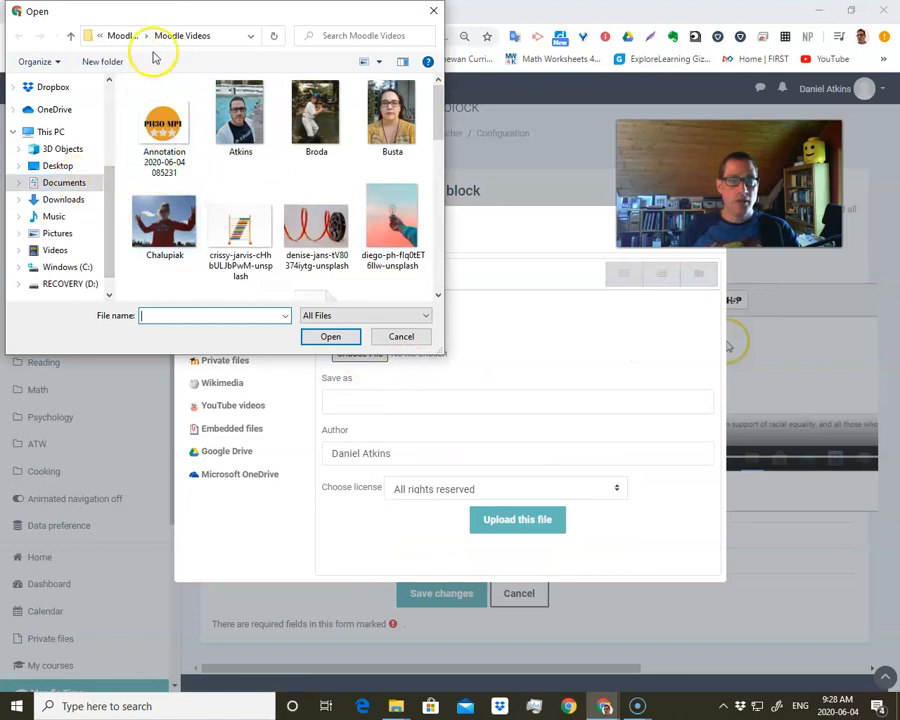
{"action": "left_click", "coordinate": [122, 36]}
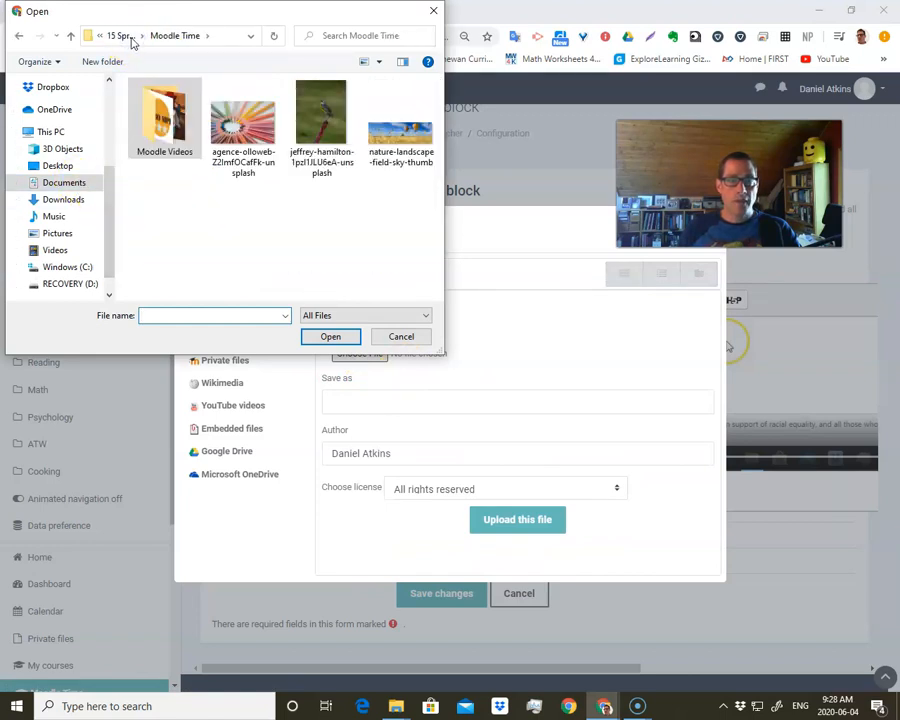
{"action": "left_click", "coordinate": [126, 37]}
{"action": "double_click", "coordinate": [177, 179]}
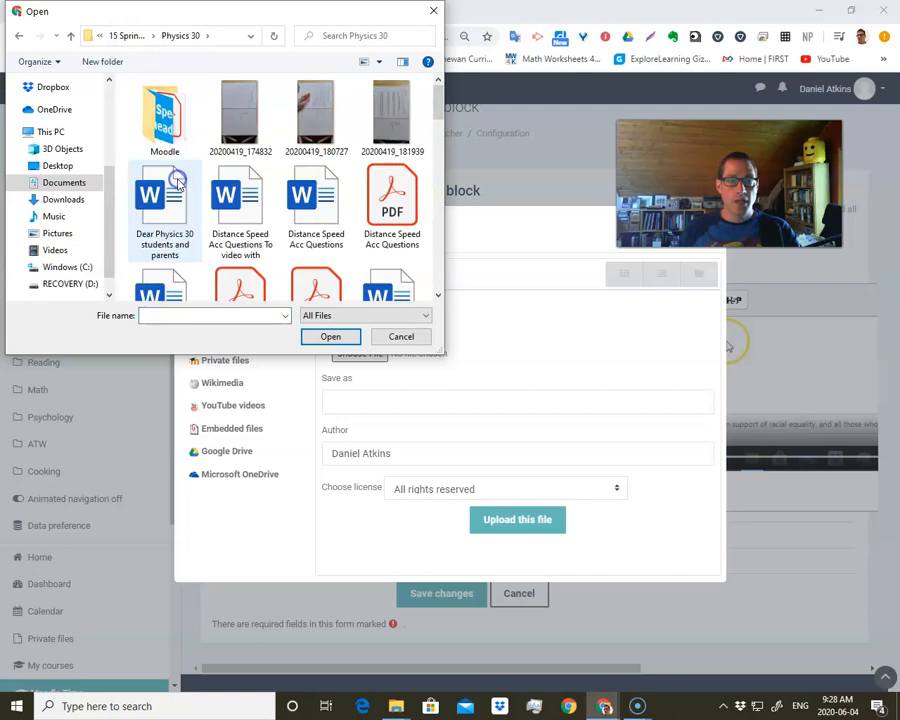
{"action": "double_click", "coordinate": [162, 116]}
{"action": "scroll", "coordinate": [252, 220], "scroll_direction": "down", "scroll_amount": 3}
{"action": "scroll", "coordinate": [250, 222], "scroll_direction": "down", "scroll_amount": 10}
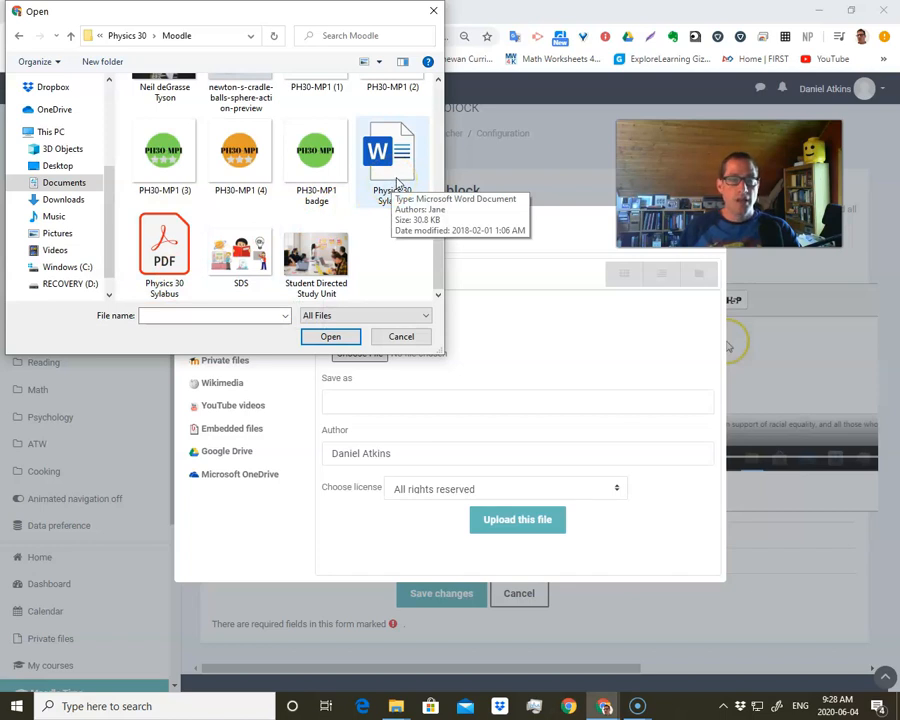
{"action": "left_click", "coordinate": [178, 264]}
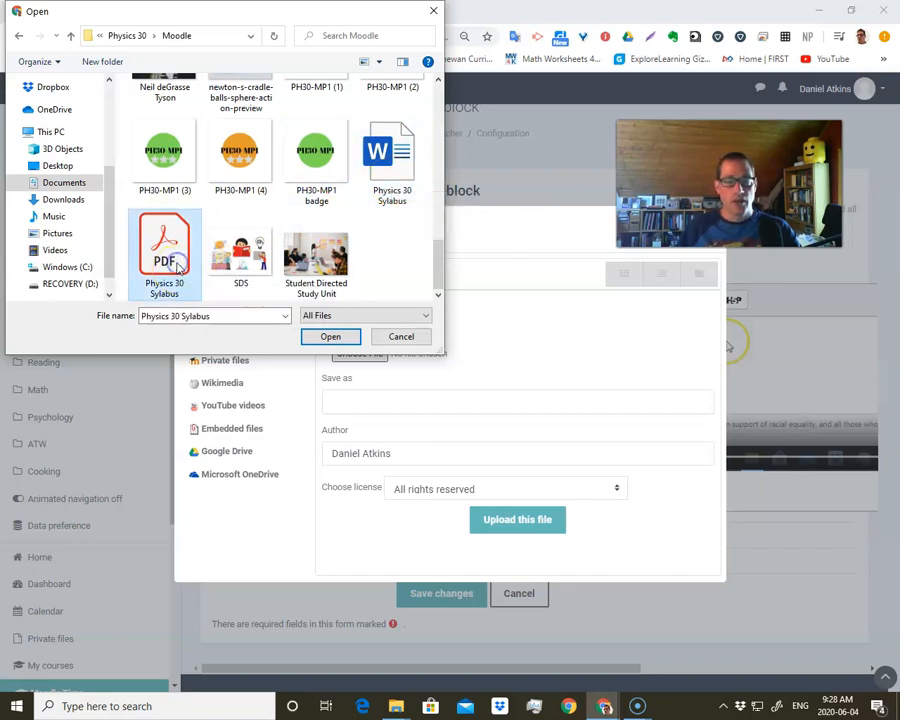
{"action": "left_click", "coordinate": [329, 336]}
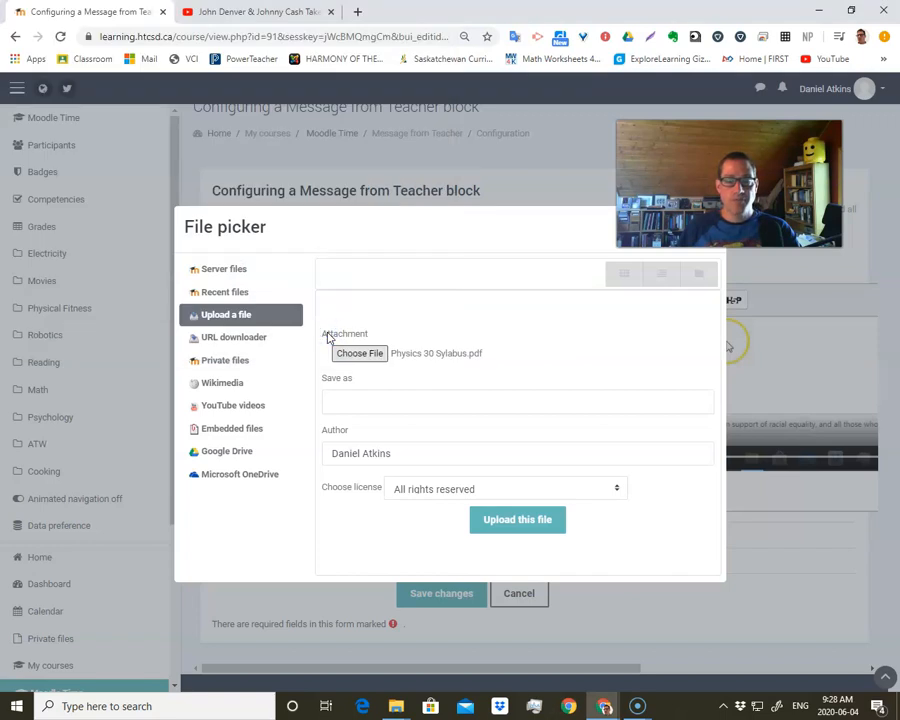
- Upload the chosen PDF as the Course Outline link's target and save the Message from Teacher block's changes
{"action": "left_click", "coordinate": [515, 525]}
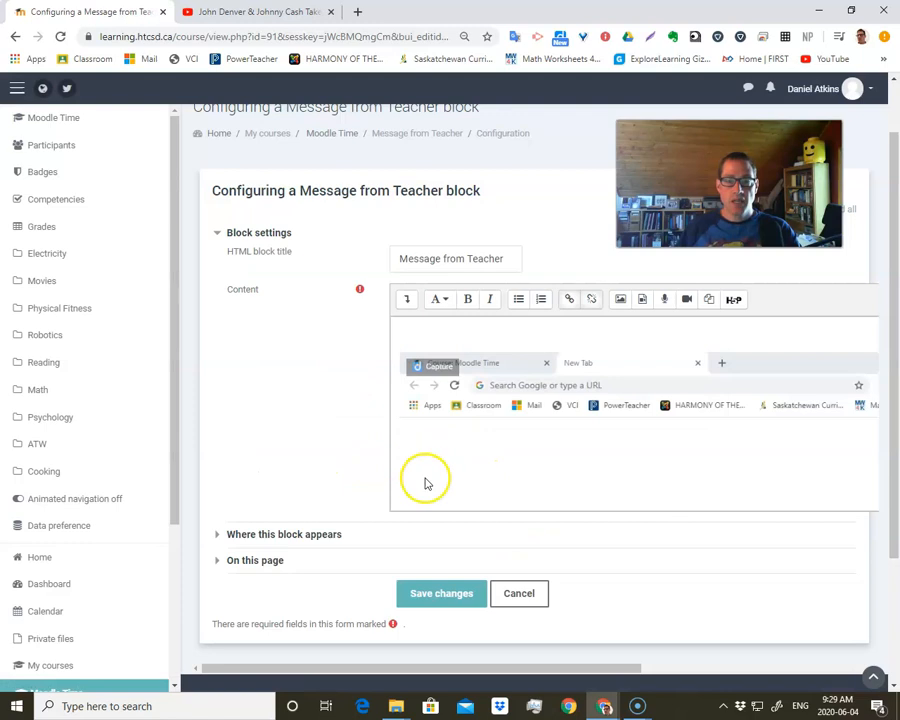
{"action": "left_click", "coordinate": [465, 596]}
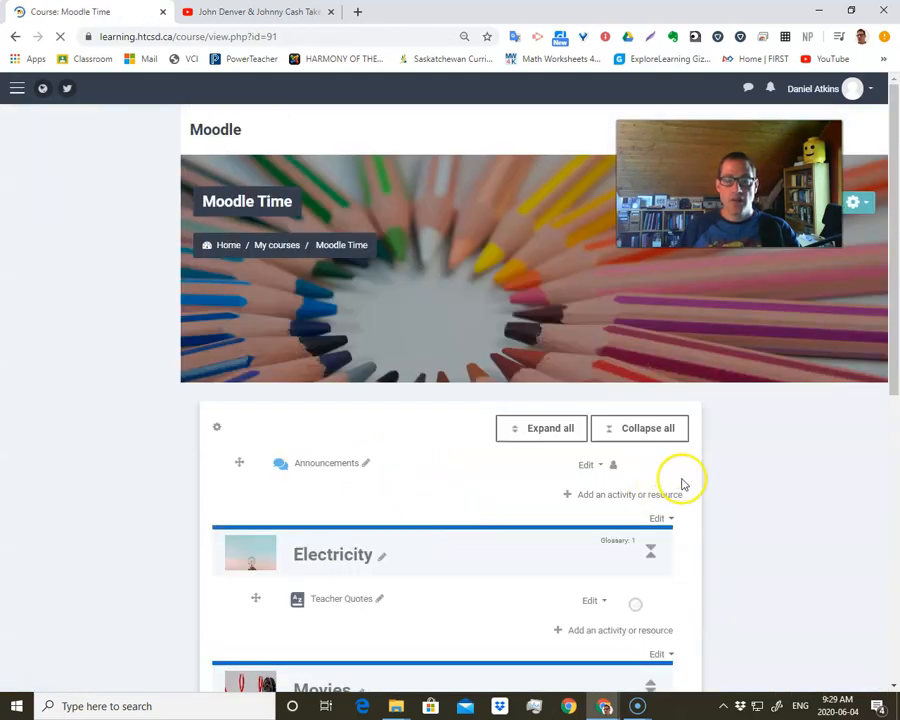
{"action": "scroll", "coordinate": [716, 473], "scroll_direction": "down", "scroll_amount": 5}
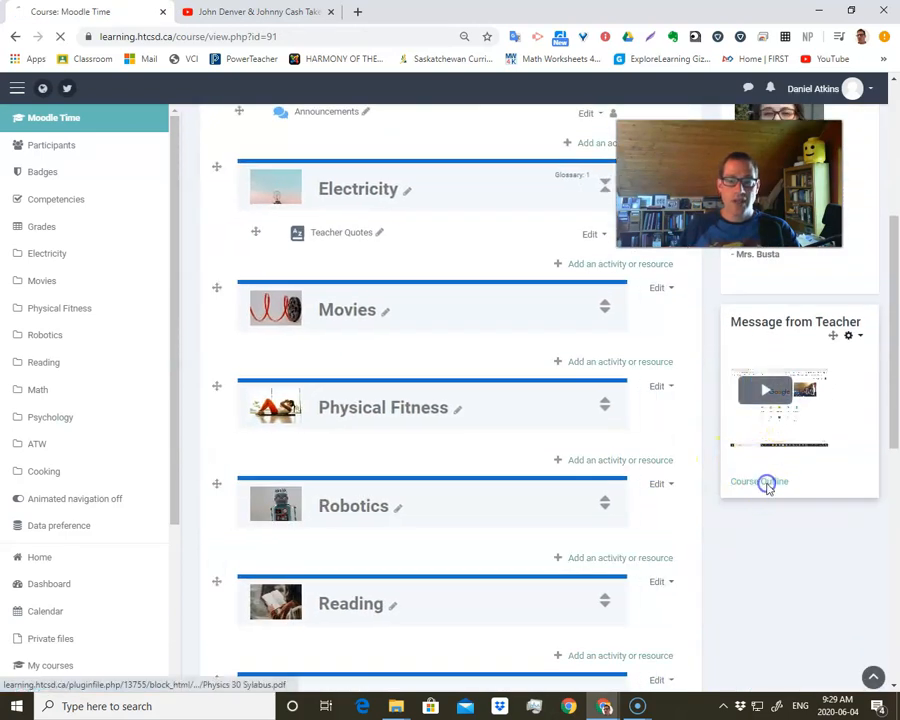
- Open the Course Outline link in the Message from Teacher block, look through the PDF's pages and return to the course page
{"action": "left_click", "coordinate": [764, 484]}
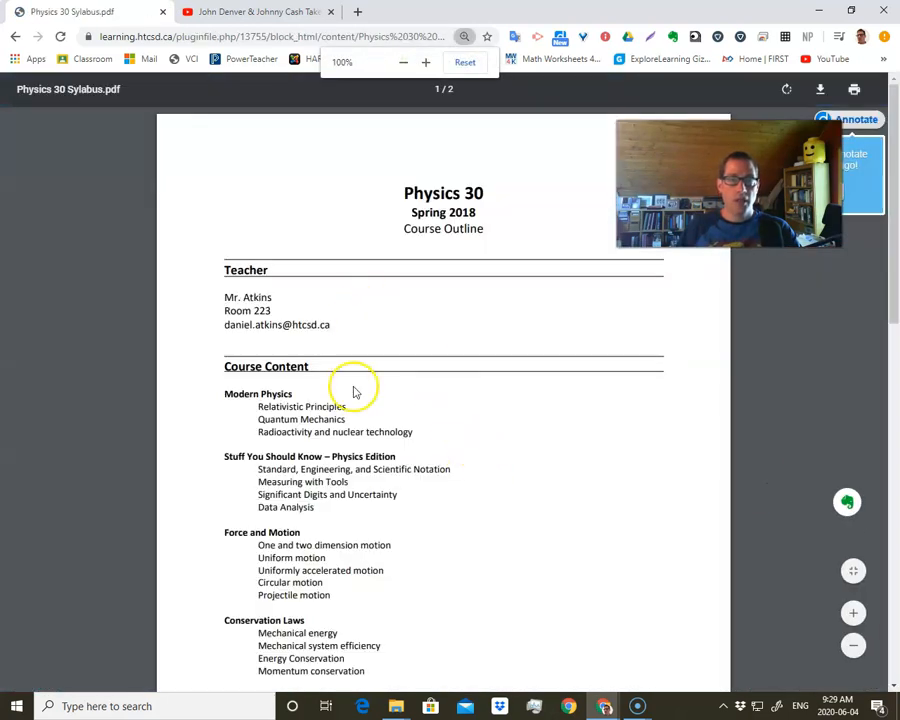
{"action": "scroll", "coordinate": [352, 492], "scroll_direction": "down", "scroll_amount": 1}
{"action": "scroll", "coordinate": [352, 492], "scroll_direction": "down", "scroll_amount": 7}
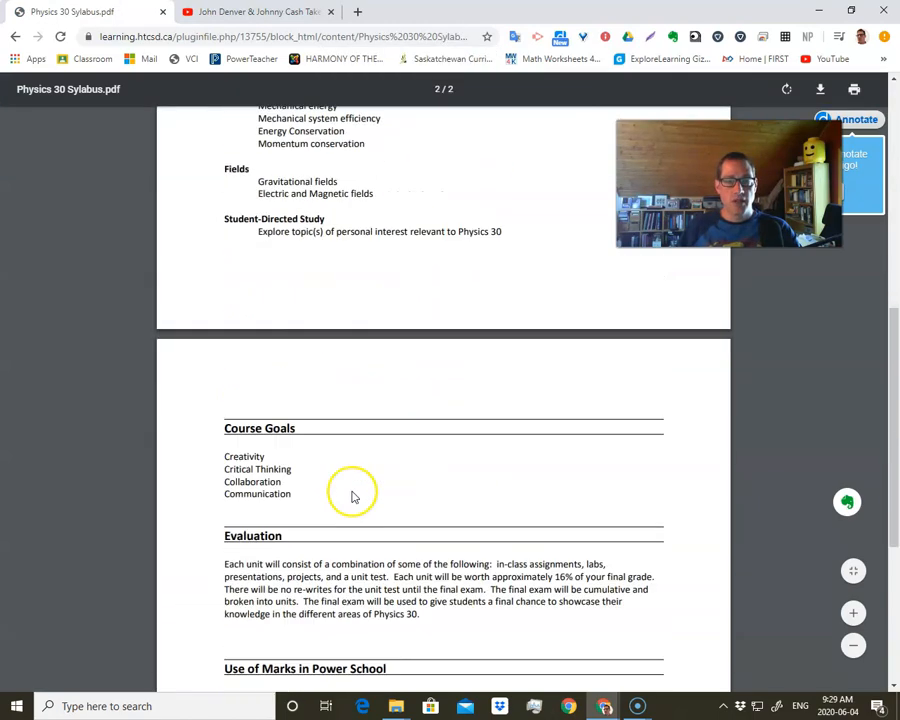
{"action": "scroll", "coordinate": [350, 480], "scroll_direction": "up", "scroll_amount": 7}
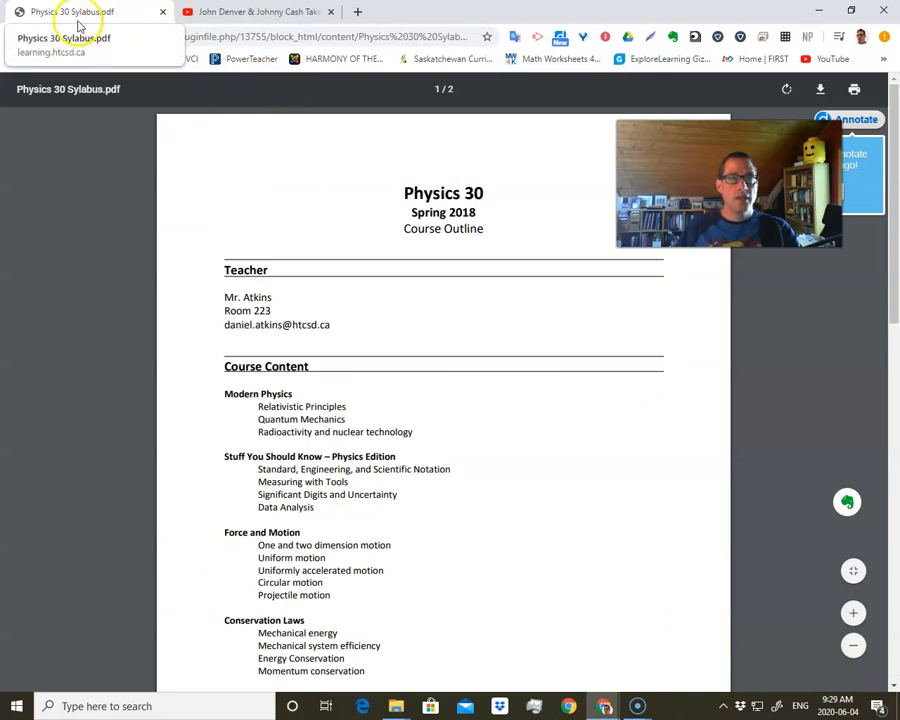
{"action": "left_click", "coordinate": [15, 36]}
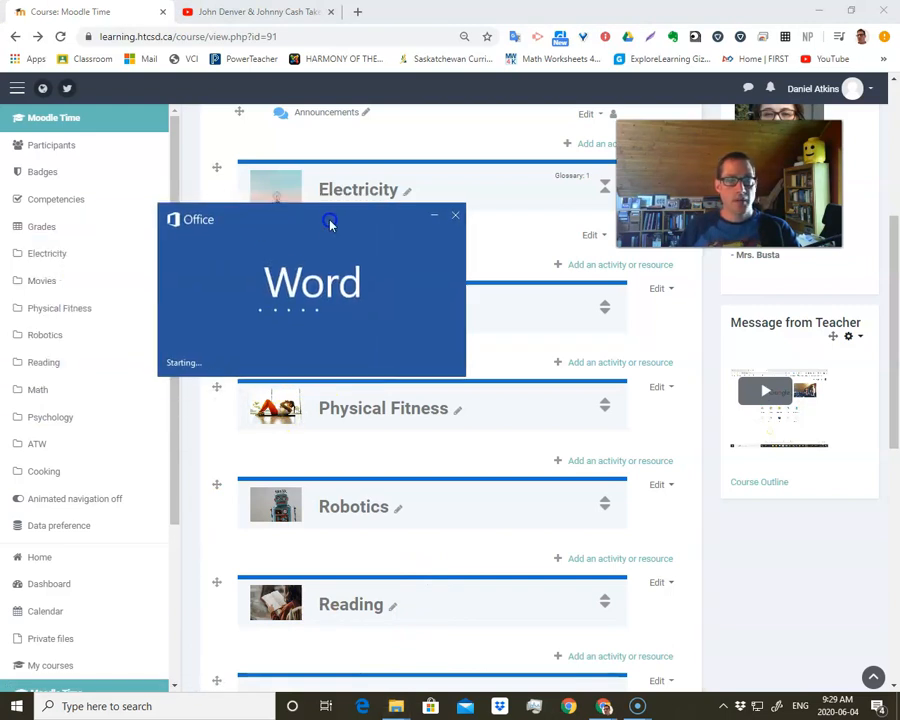
- Switch to the Physics 30 Sylabus document in Word, try saving it as a PDF in the Moodle folder, and cancel the save
{"action": "left_click_drag", "start_coordinate": [363, 225], "coordinate": [429, 208]}
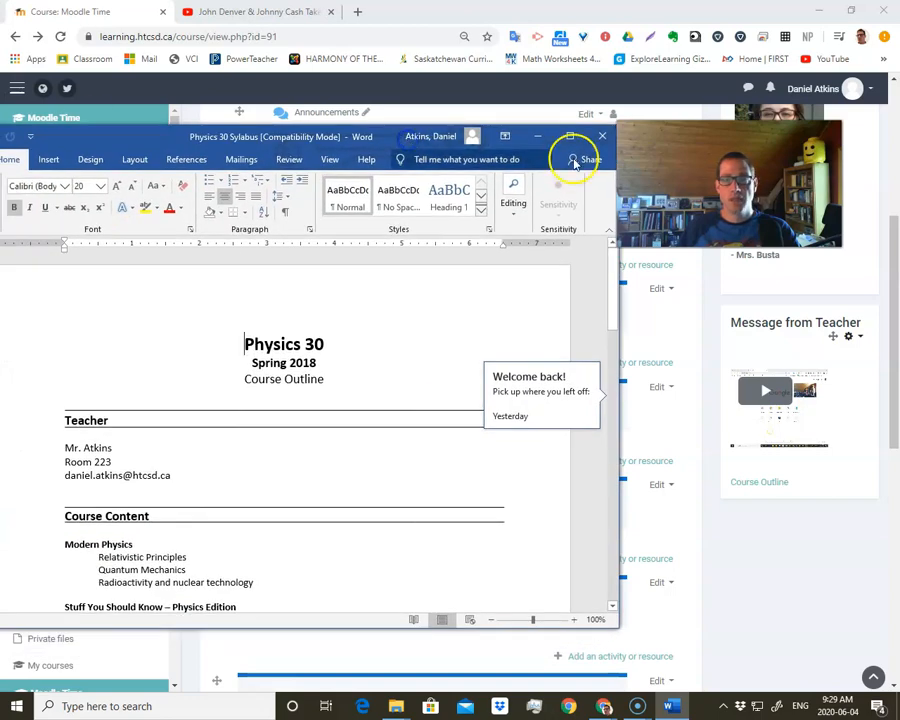
{"action": "left_click", "coordinate": [571, 136]}
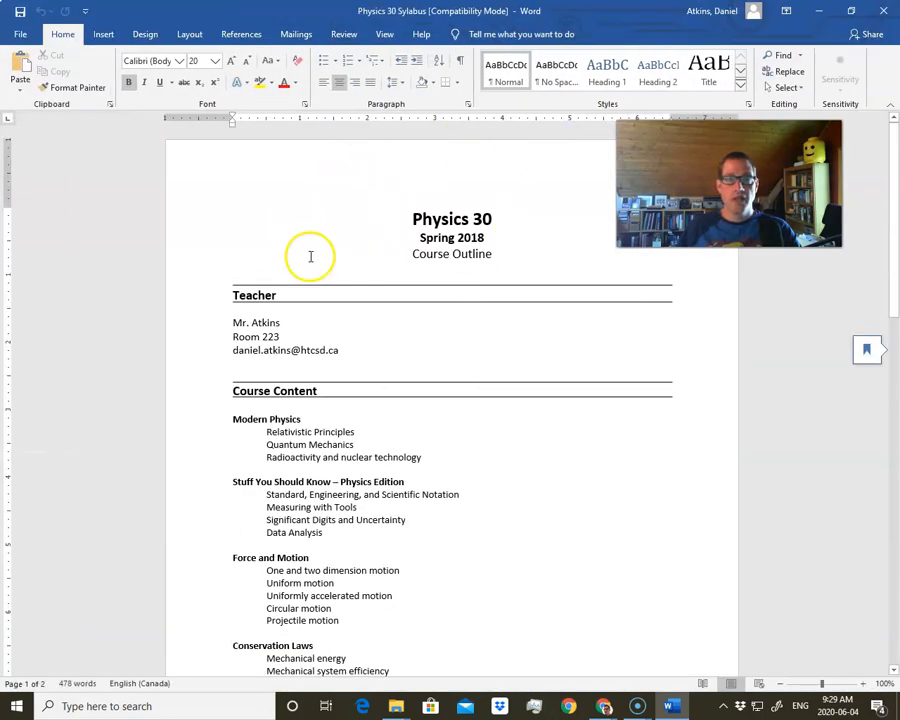
{"action": "left_click", "coordinate": [19, 37]}
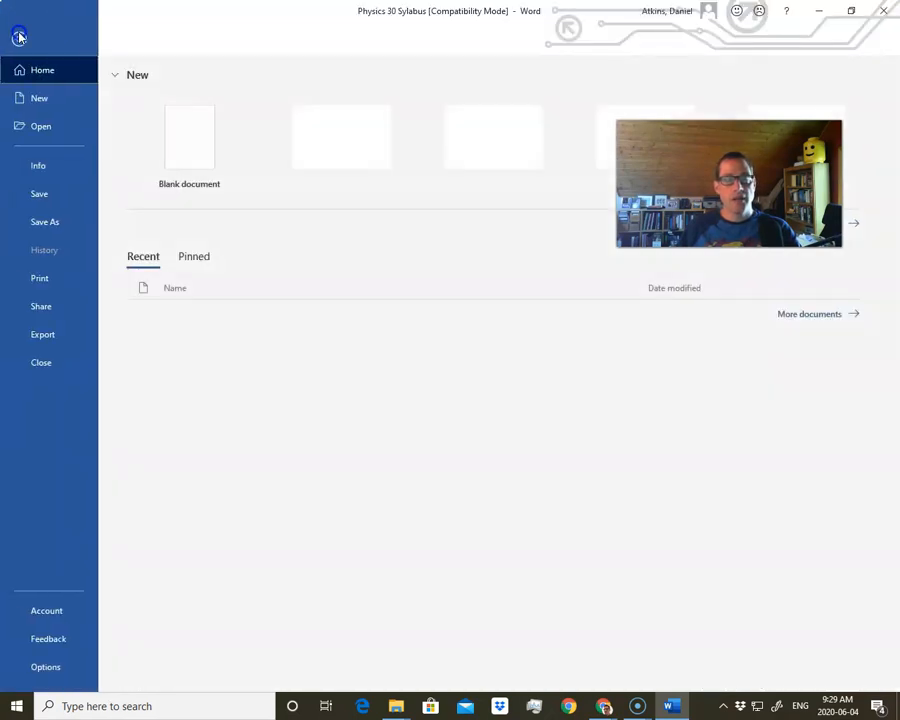
{"action": "left_click", "coordinate": [38, 221]}
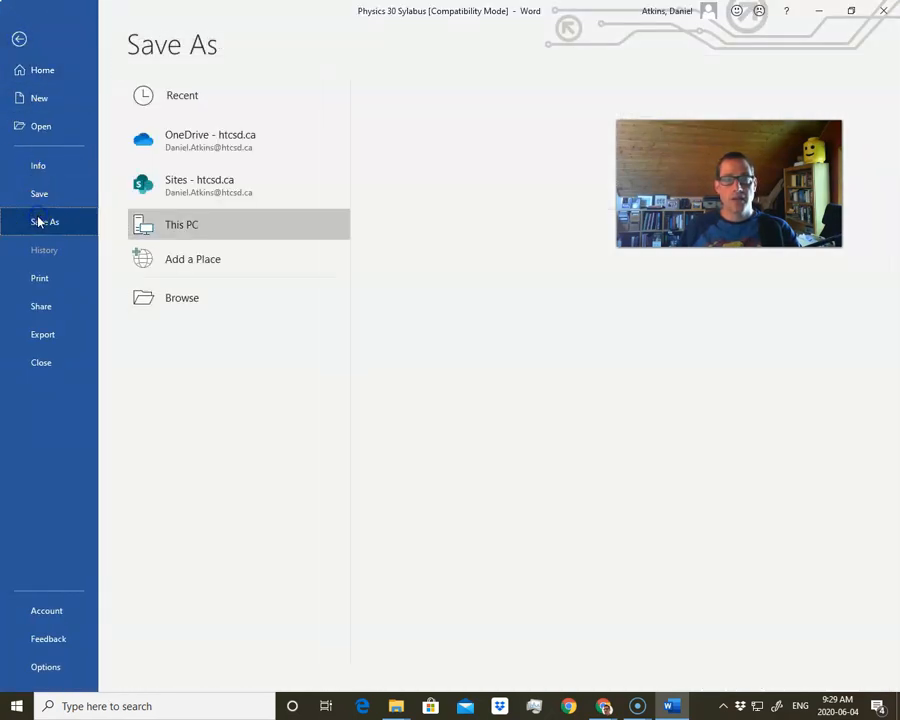
{"action": "left_click", "coordinate": [458, 157]}
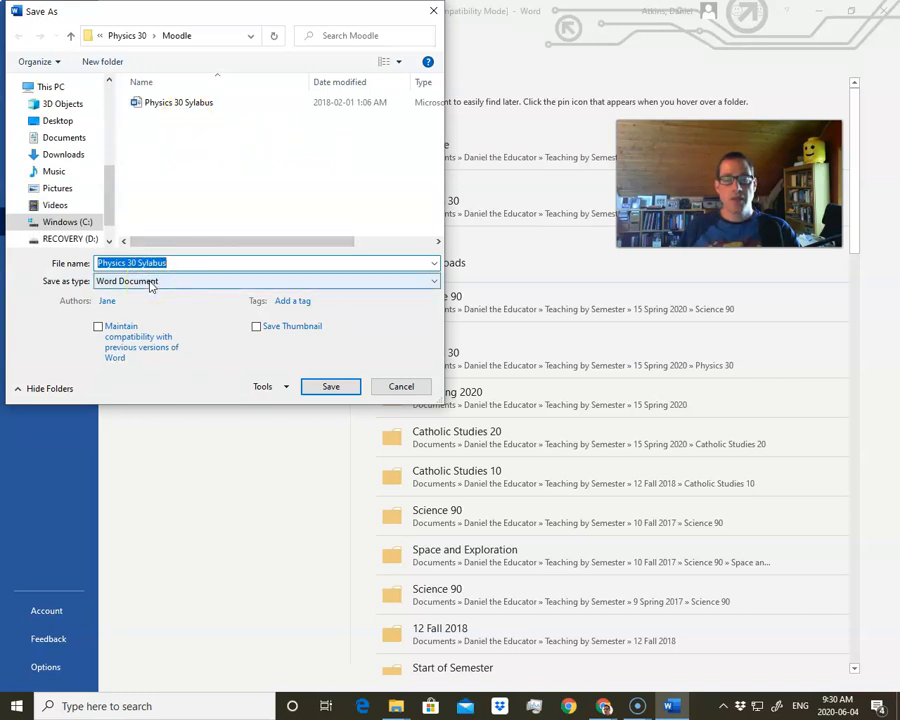
{"action": "left_click", "coordinate": [151, 284]}
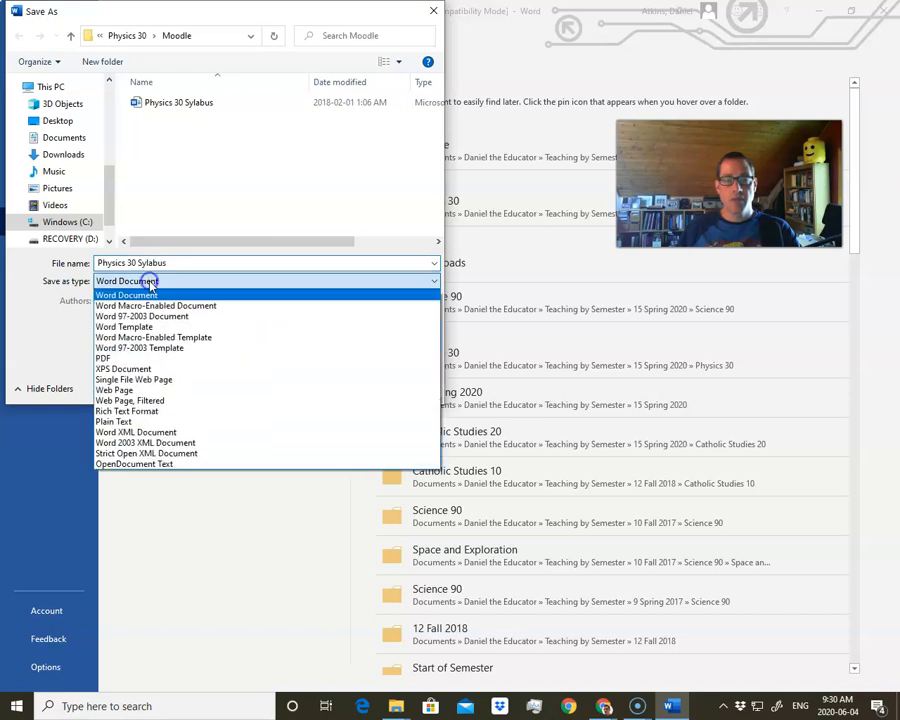
{"action": "left_click", "coordinate": [120, 360]}
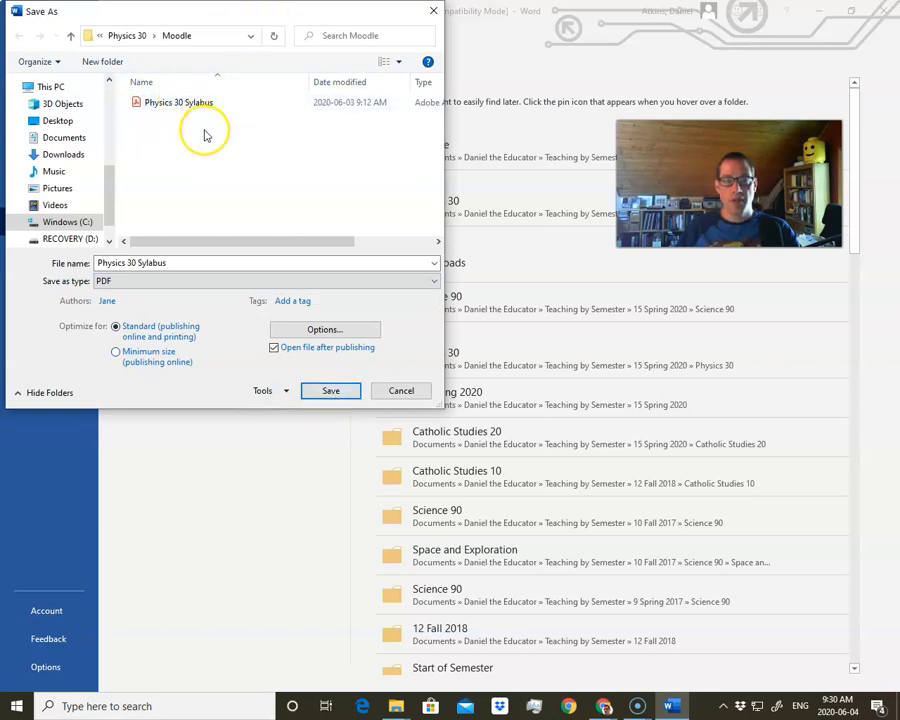
{"action": "left_click", "coordinate": [402, 393]}
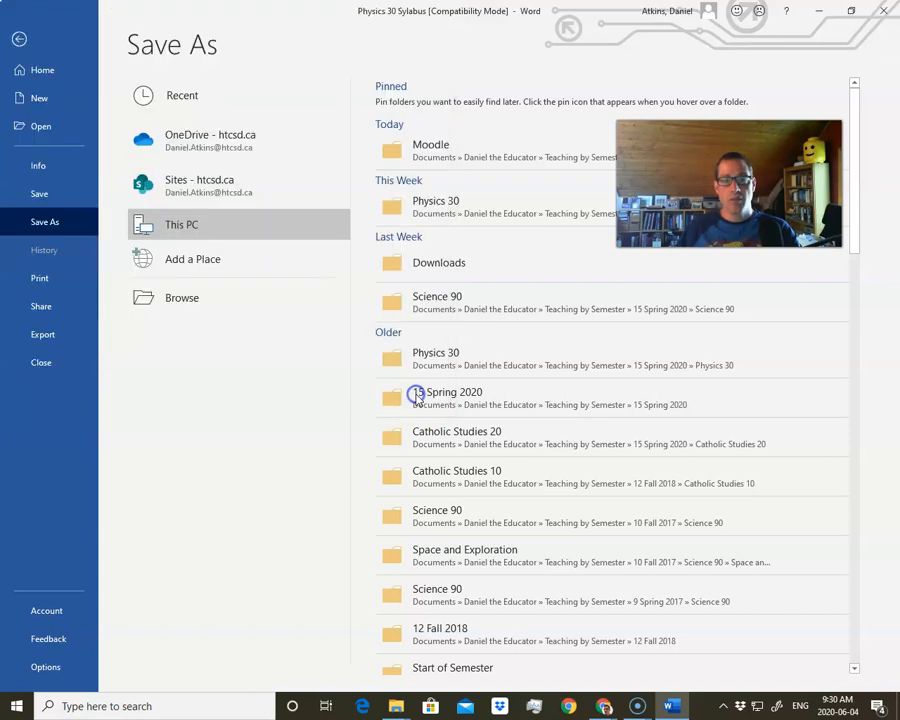
{"action": "left_click", "coordinate": [19, 38]}
{"action": "left_click_drag", "start_coordinate": [653, 15], "coordinate": [0, 112]}
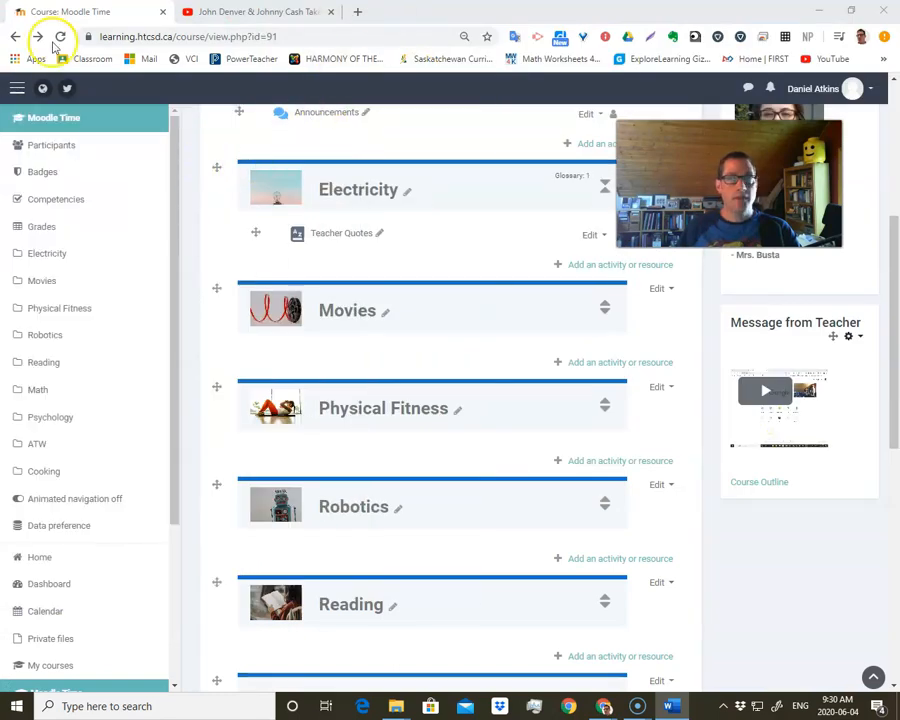
- Switch to the other Chrome window, find Google Docs by searching for "google docs", and create a blank document there
{"action": "left_click_drag", "start_coordinate": [899, 120], "coordinate": [360, 74]}
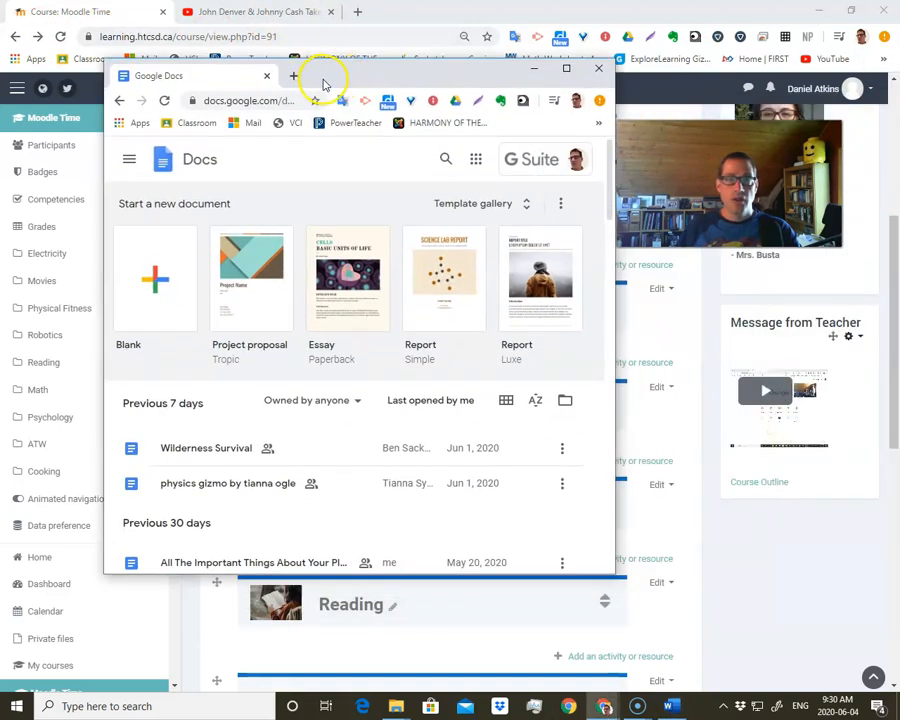
{"action": "left_click", "coordinate": [293, 75]}
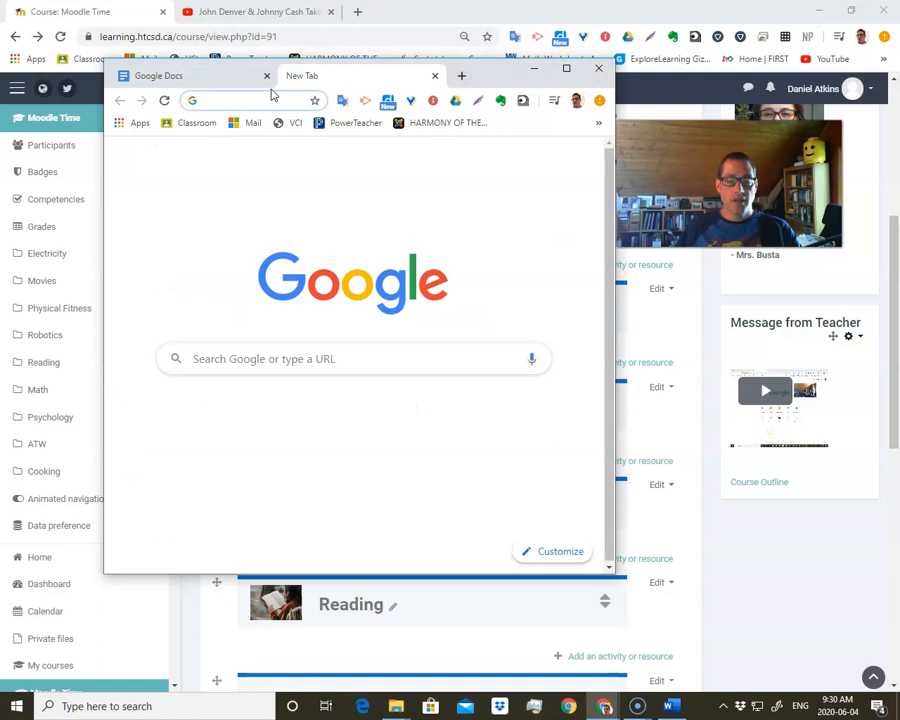
{"action": "left_click", "coordinate": [566, 68]}
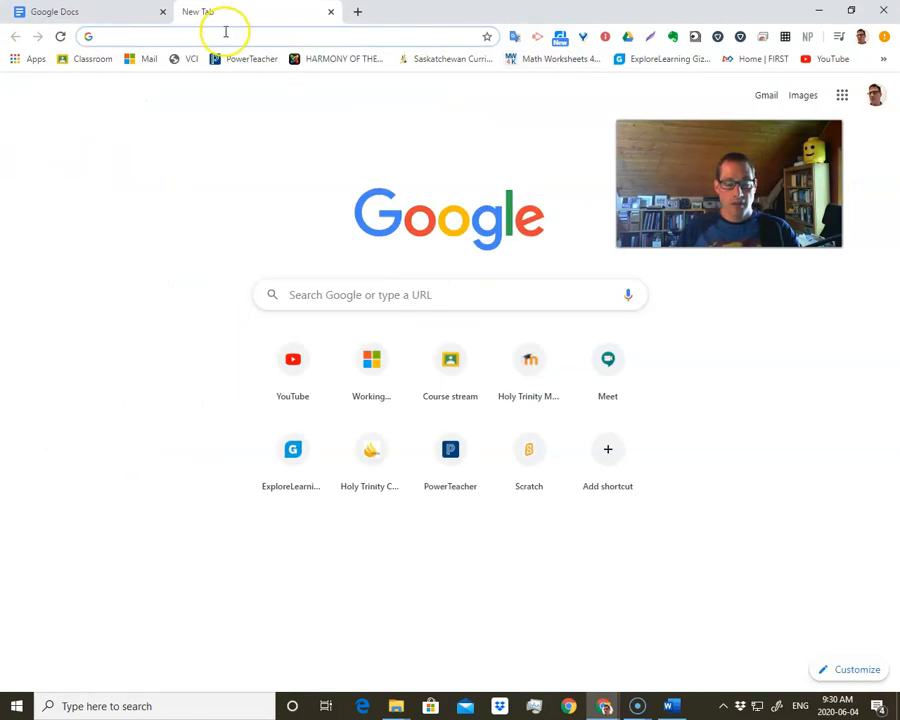
{"action": "type", "text": "google do"}
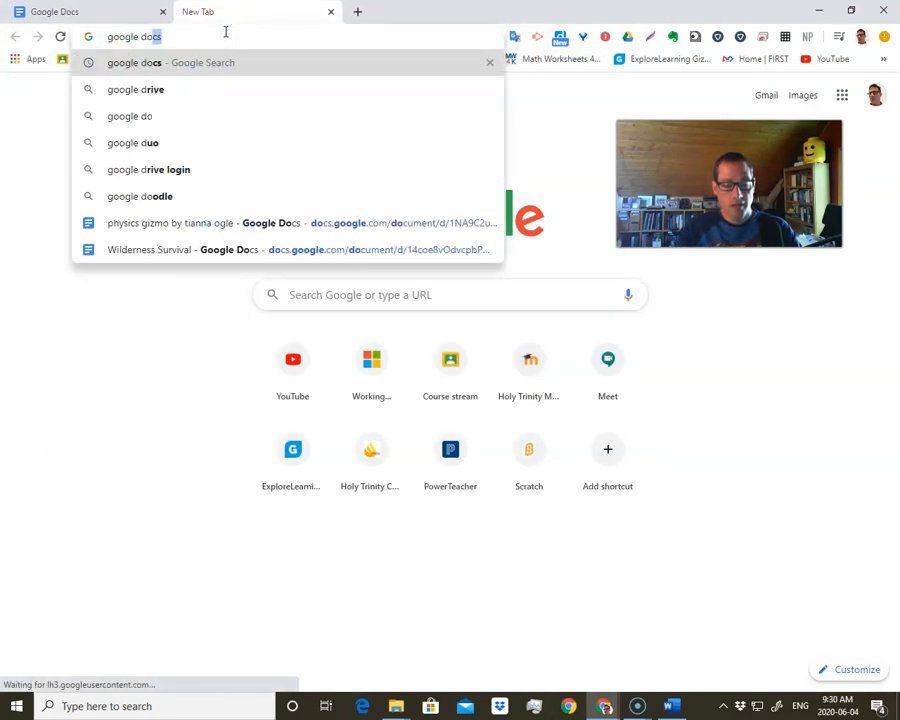
{"action": "key", "text": "Return"}
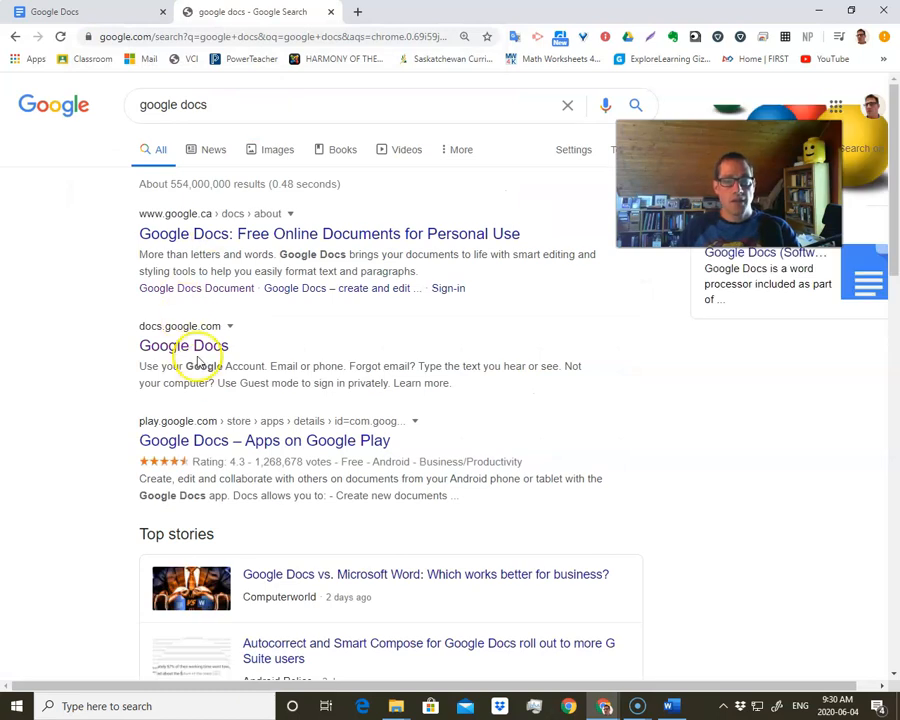
{"action": "left_click", "coordinate": [180, 347]}
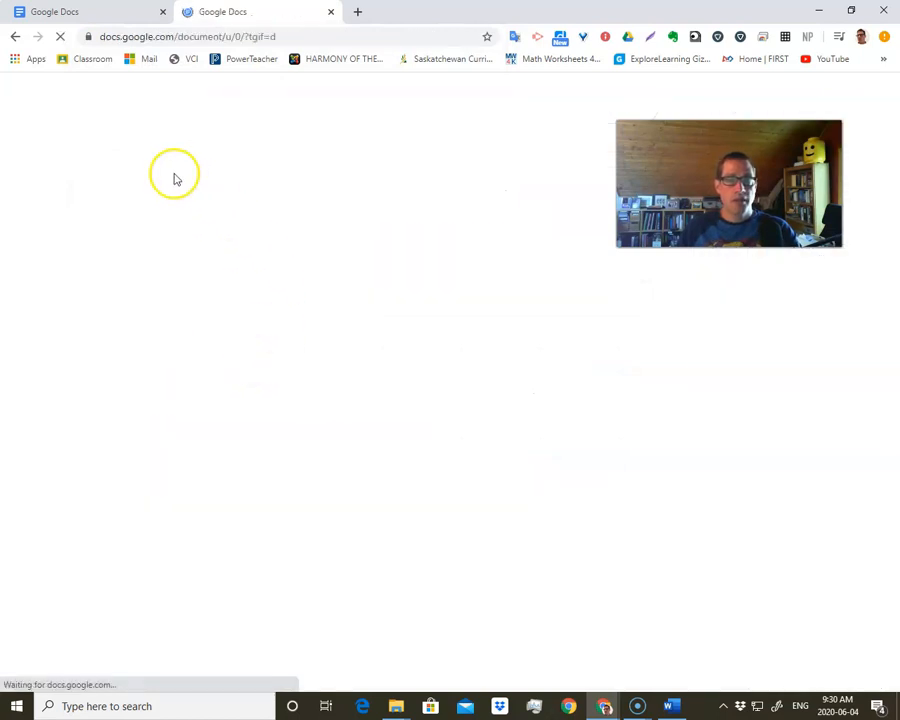
{"action": "left_click", "coordinate": [213, 12]}
{"action": "left_click", "coordinate": [162, 12]}
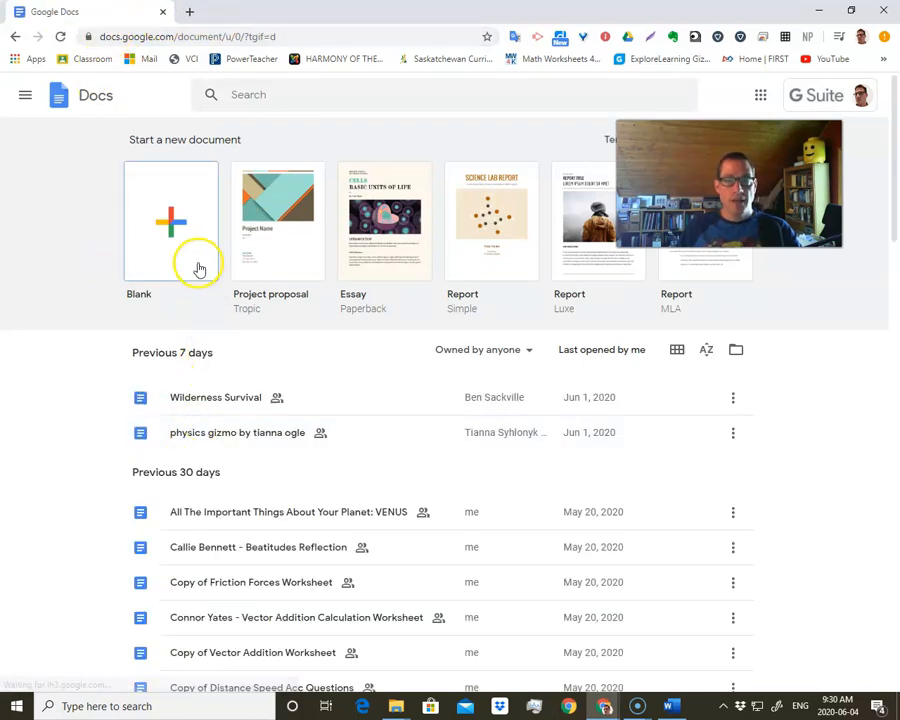
{"action": "left_click", "coordinate": [183, 231]}
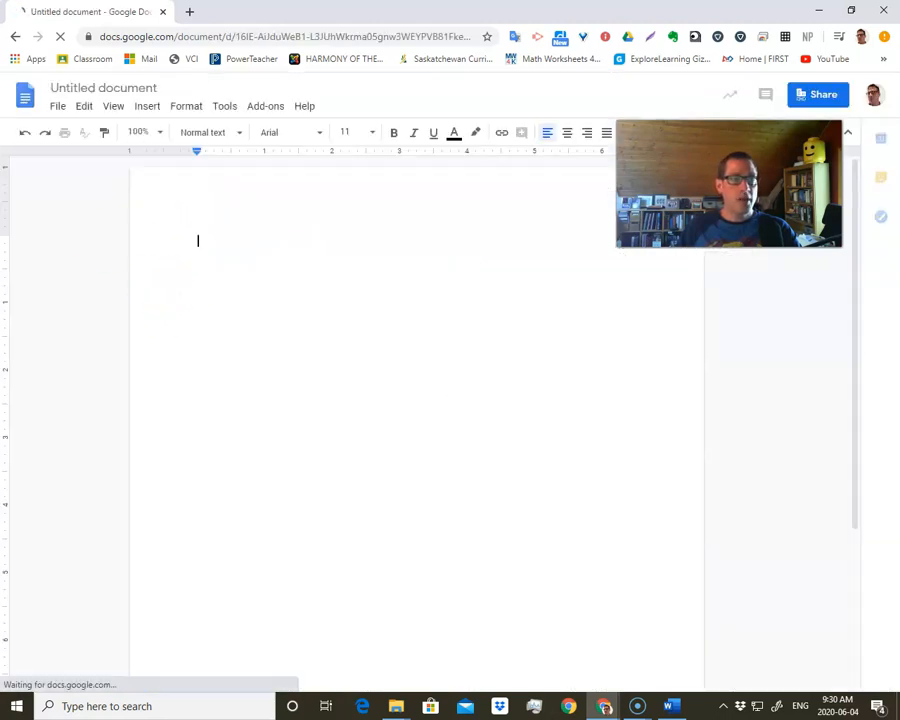
- Copy the entire contents of the Physics 30 Sylabus Word document into the blank Google document and review the pasted pages
{"action": "left_click_drag", "start_coordinate": [0, 107], "coordinate": [404, 70]}
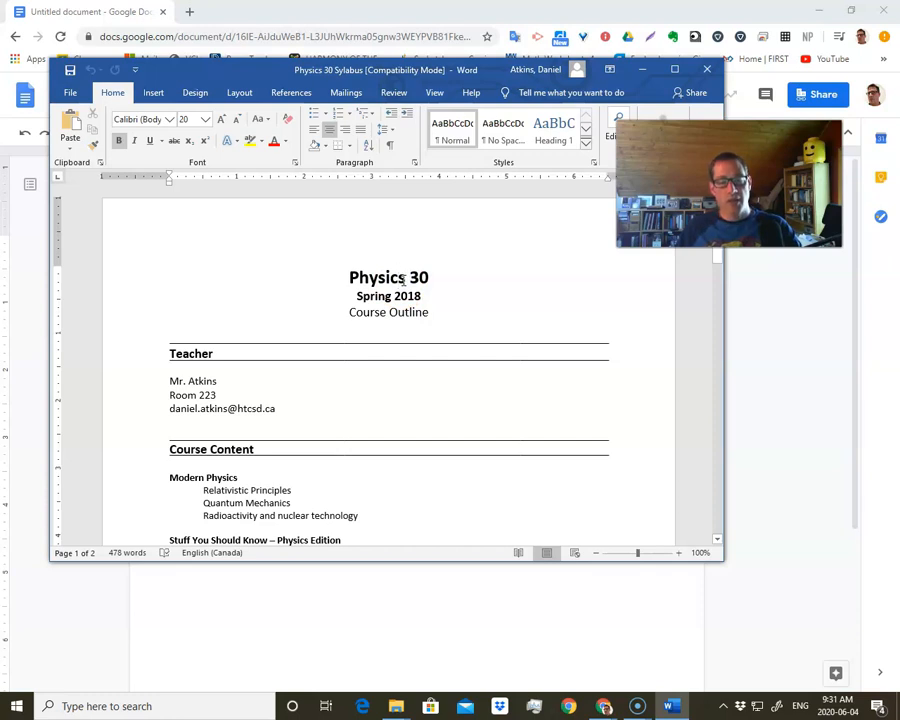
{"action": "key", "text": "ctrl+a"}
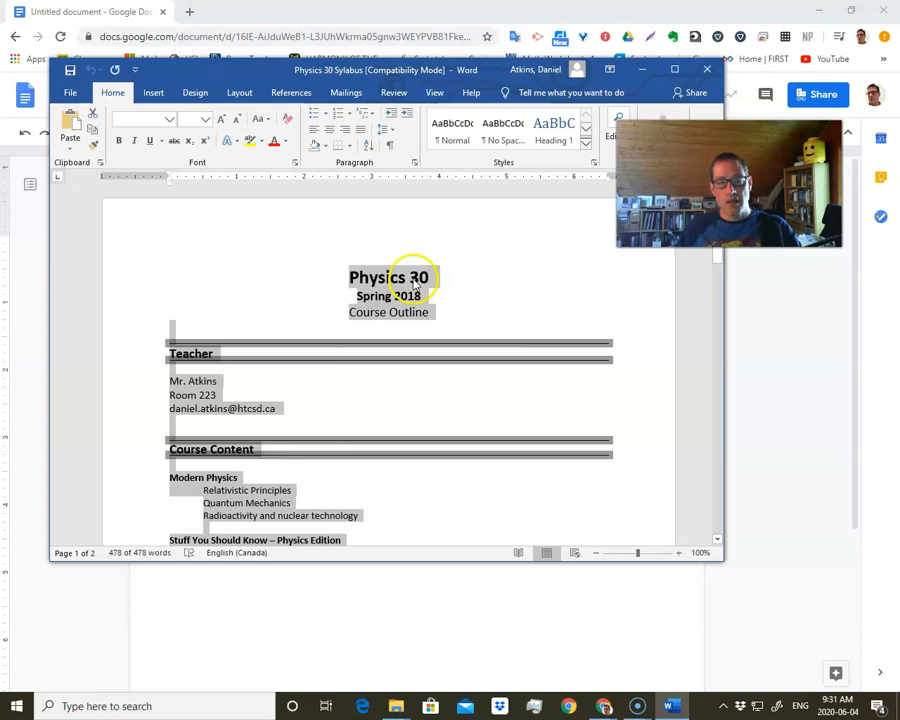
{"action": "left_click_drag", "start_coordinate": [476, 73], "coordinate": [0, 105]}
{"action": "left_click", "coordinate": [255, 219]}
{"action": "key", "text": "ctrl+v"}
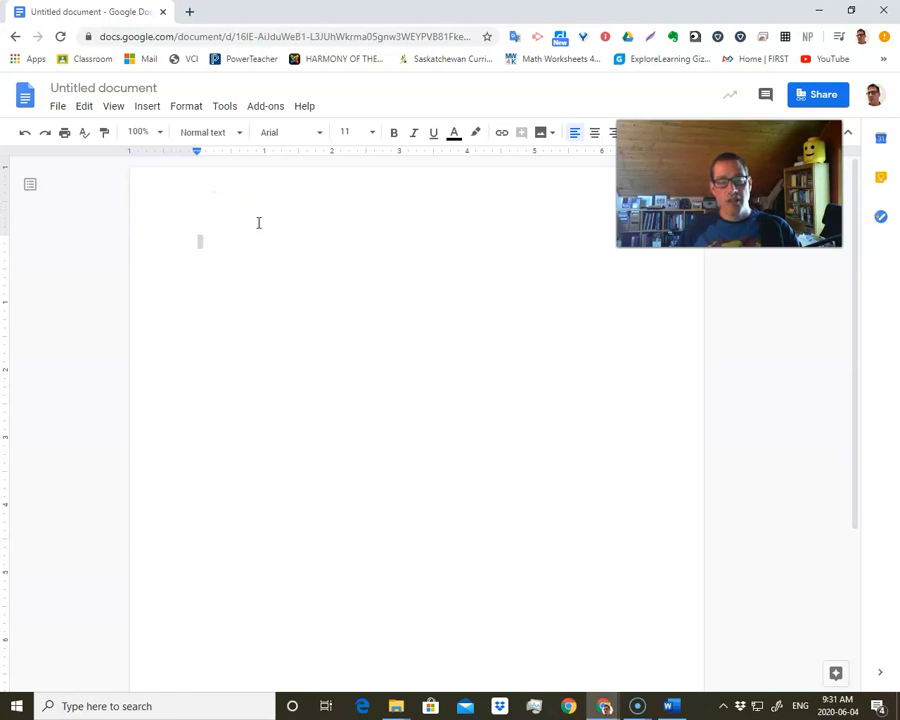
{"action": "left_click", "coordinate": [232, 251]}
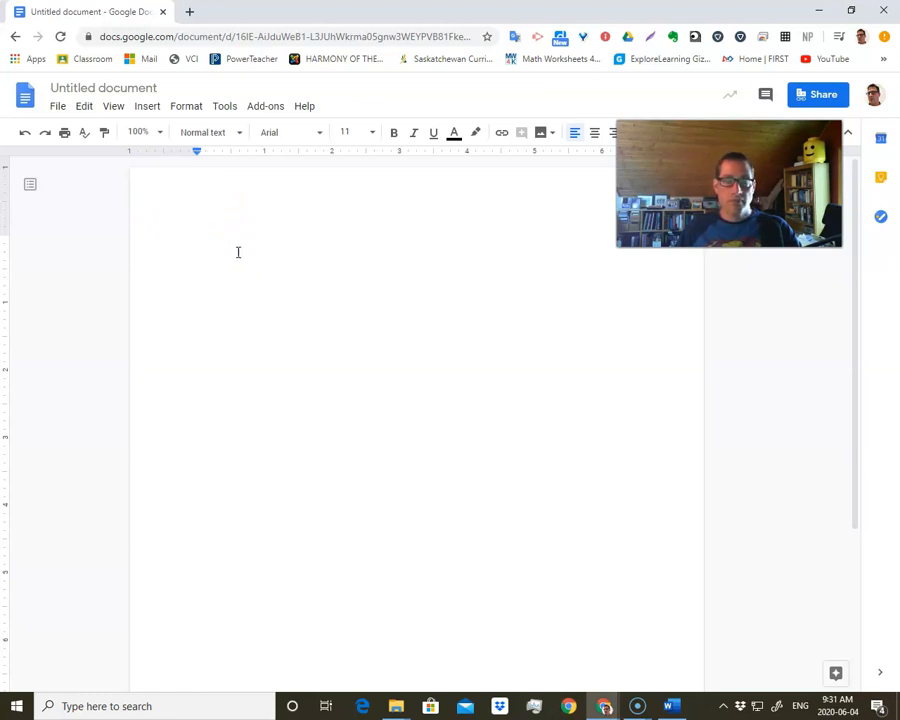
{"action": "scroll", "coordinate": [290, 360], "scroll_direction": "up", "scroll_amount": 20}
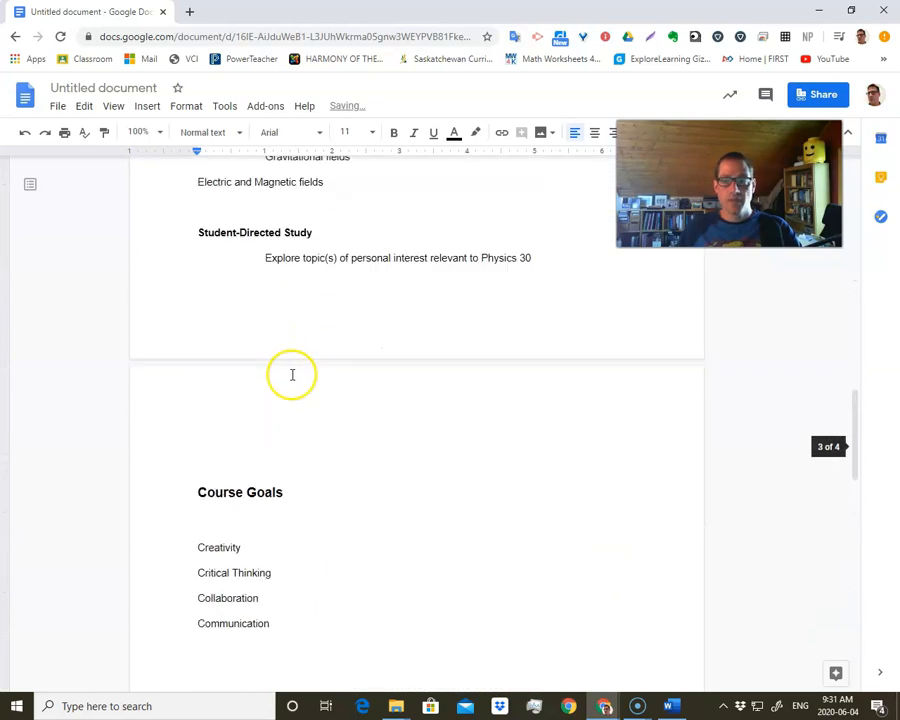
{"action": "scroll", "coordinate": [291, 386], "scroll_direction": "down", "scroll_amount": 10}
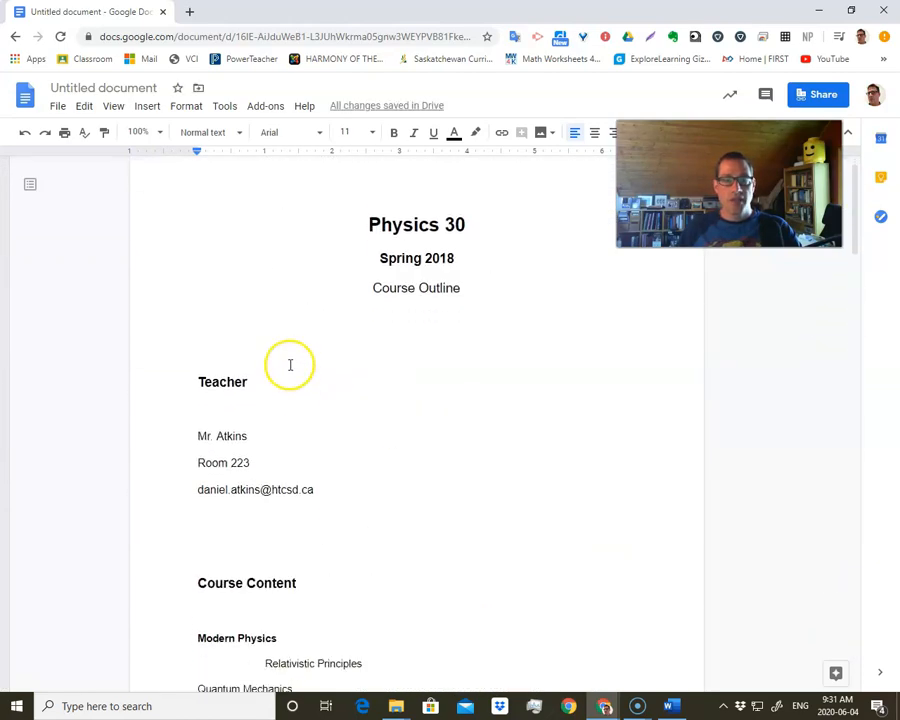
{"action": "scroll", "coordinate": [294, 410], "scroll_direction": "down", "scroll_amount": 20}
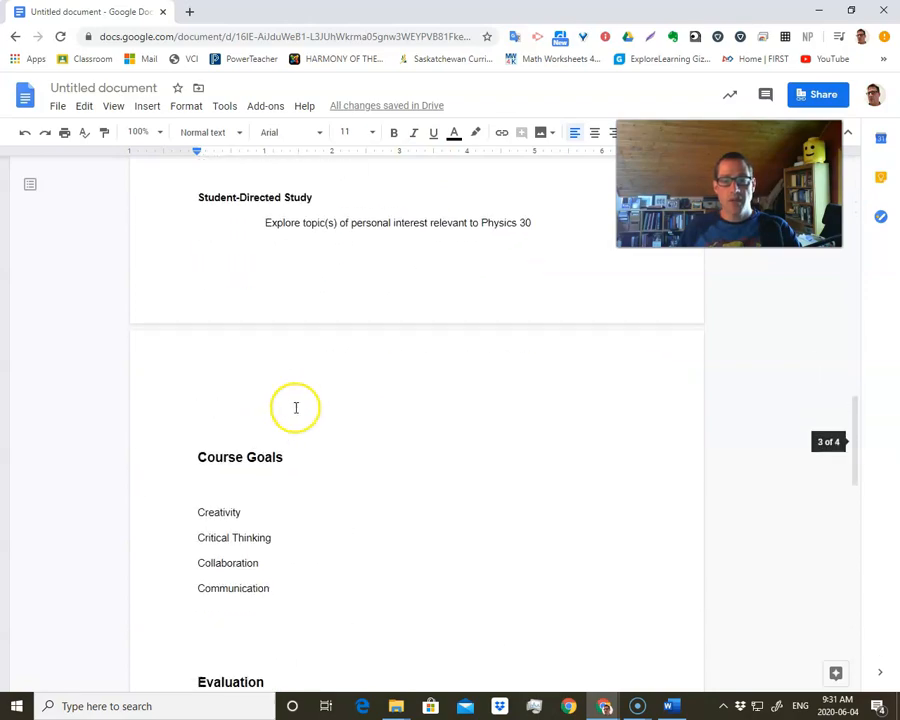
{"action": "scroll", "coordinate": [296, 410], "scroll_direction": "up", "scroll_amount": 20}
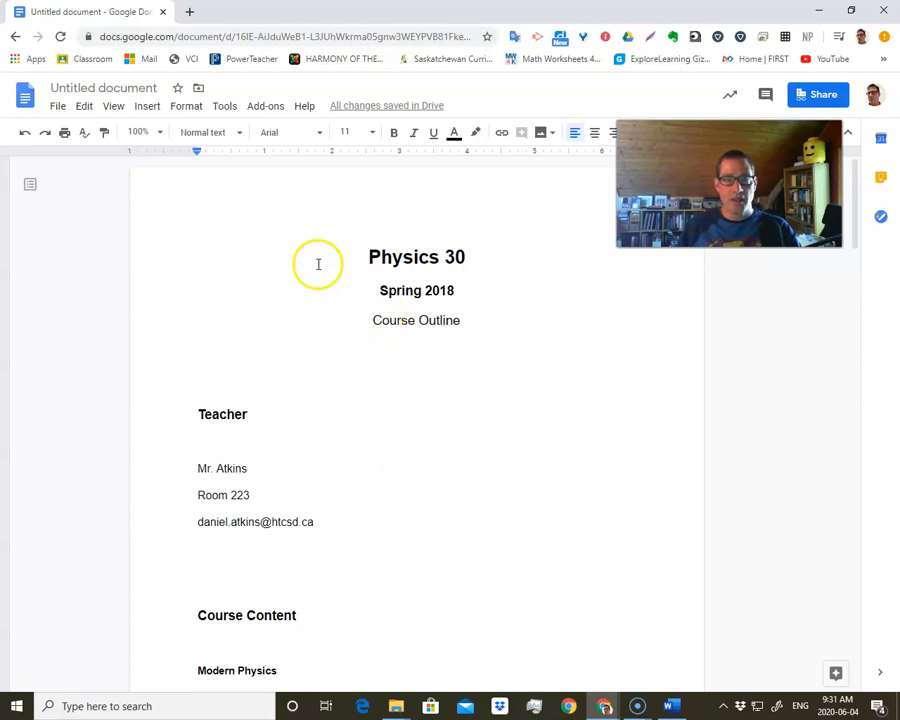
- Rename the untitled Google document as Physics 30 Course Outline
{"action": "left_click", "coordinate": [131, 90]}
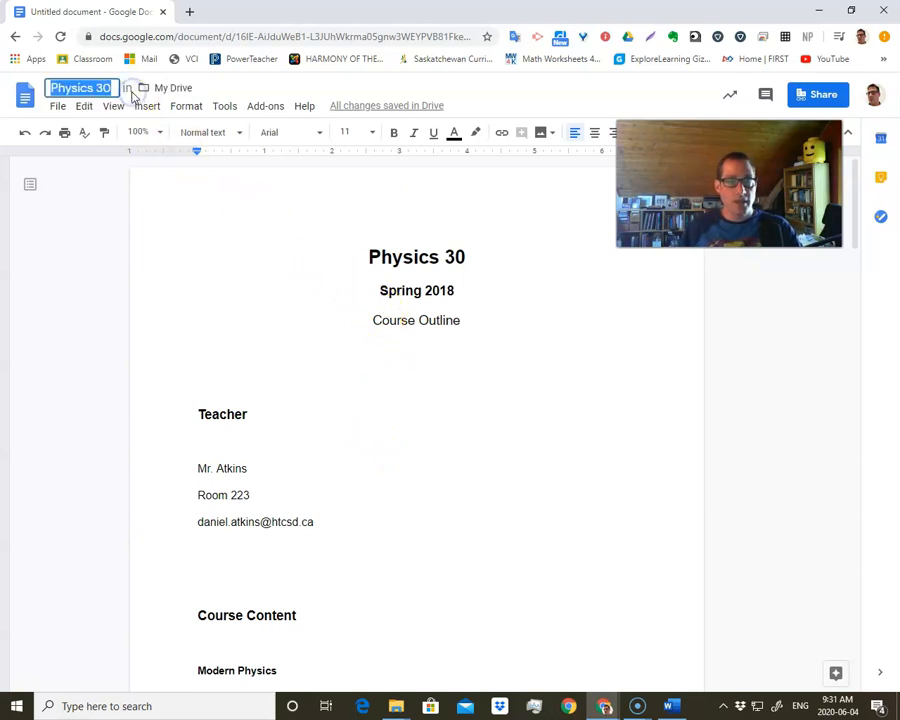
{"action": "left_click", "coordinate": [114, 88]}
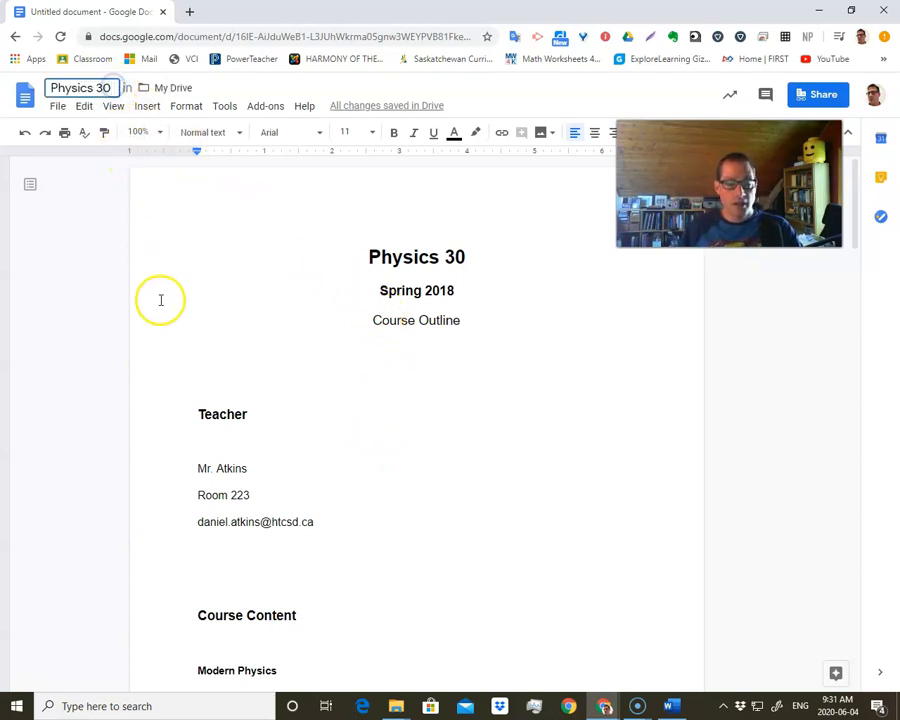
{"action": "type", "text": "S"}
{"action": "key", "text": "BackSpace"}
{"action": "type", "text": "Course Ou"}
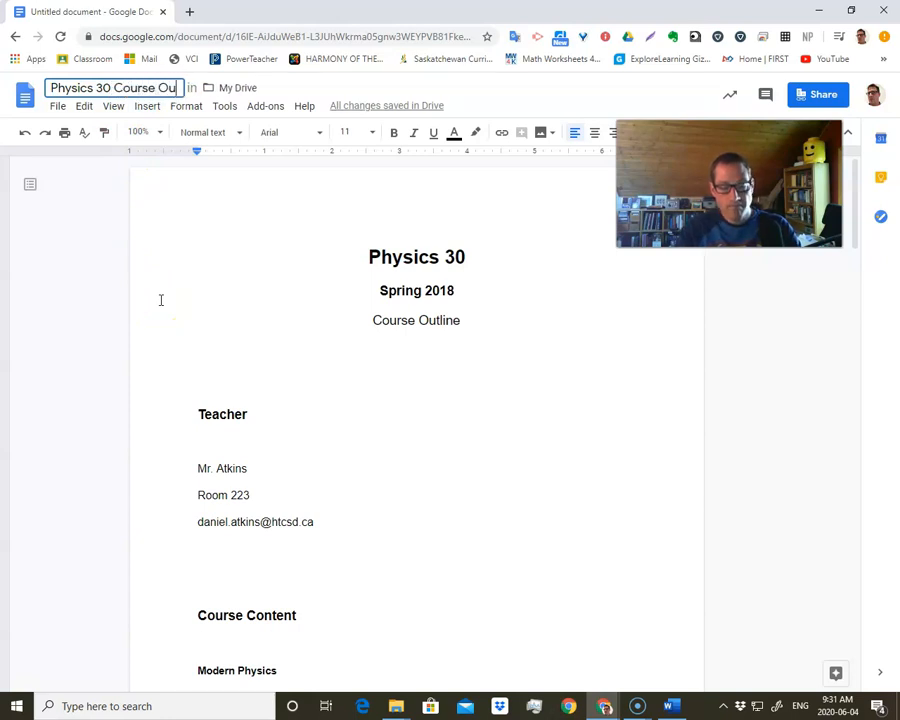
{"action": "type", "text": "tline"}
{"action": "left_click", "coordinate": [293, 290]}
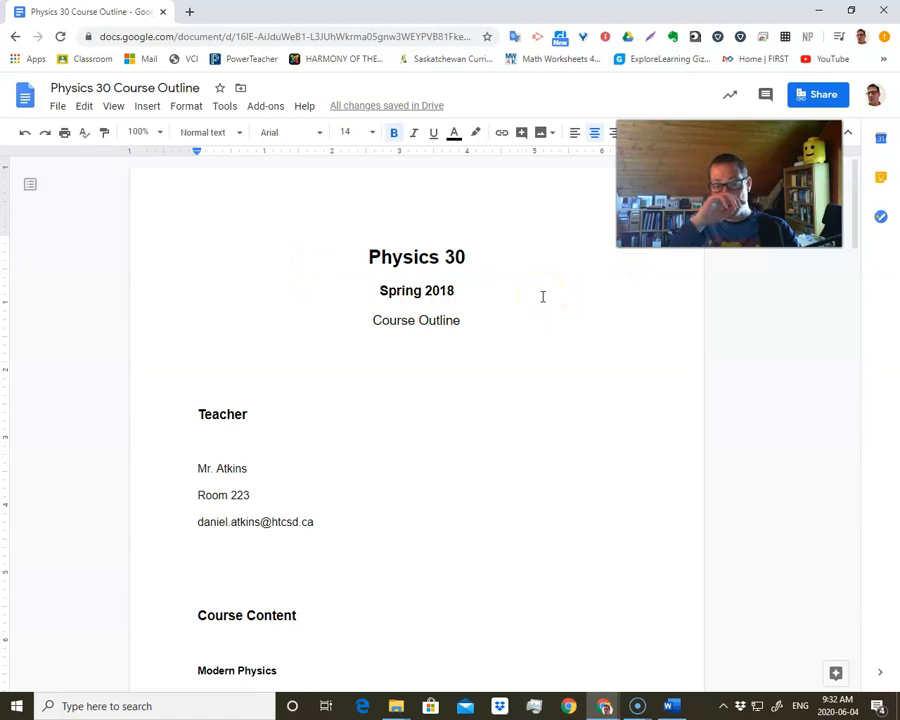
- Share the document with anyone with the link as Viewer, copy the sharing link and finish sharing
{"action": "left_click_drag", "start_coordinate": [729, 184], "coordinate": [699, 280]}
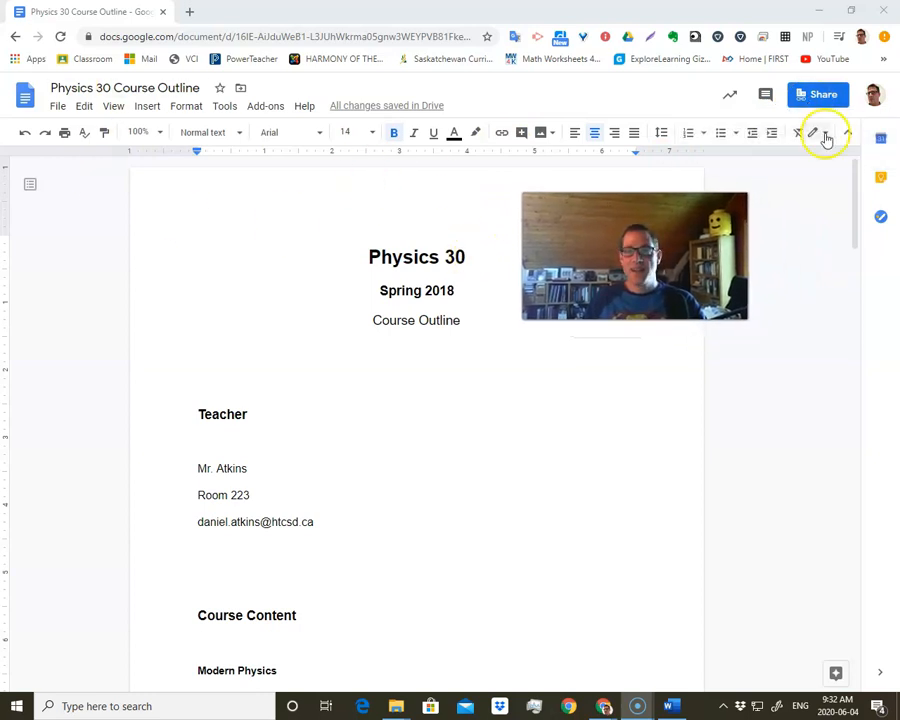
{"action": "left_click", "coordinate": [820, 95]}
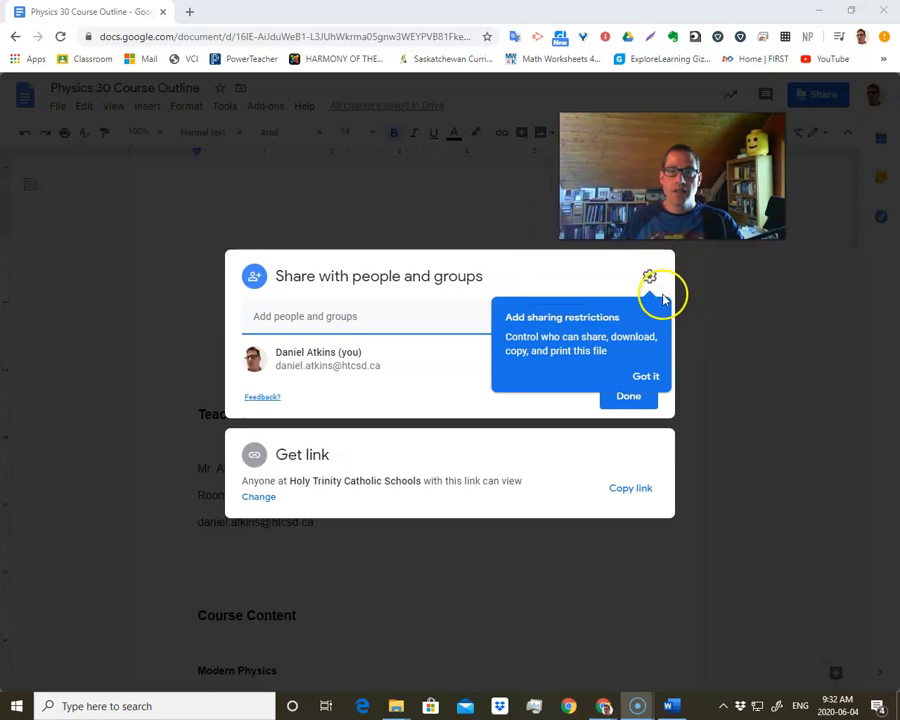
{"action": "left_click", "coordinate": [640, 377]}
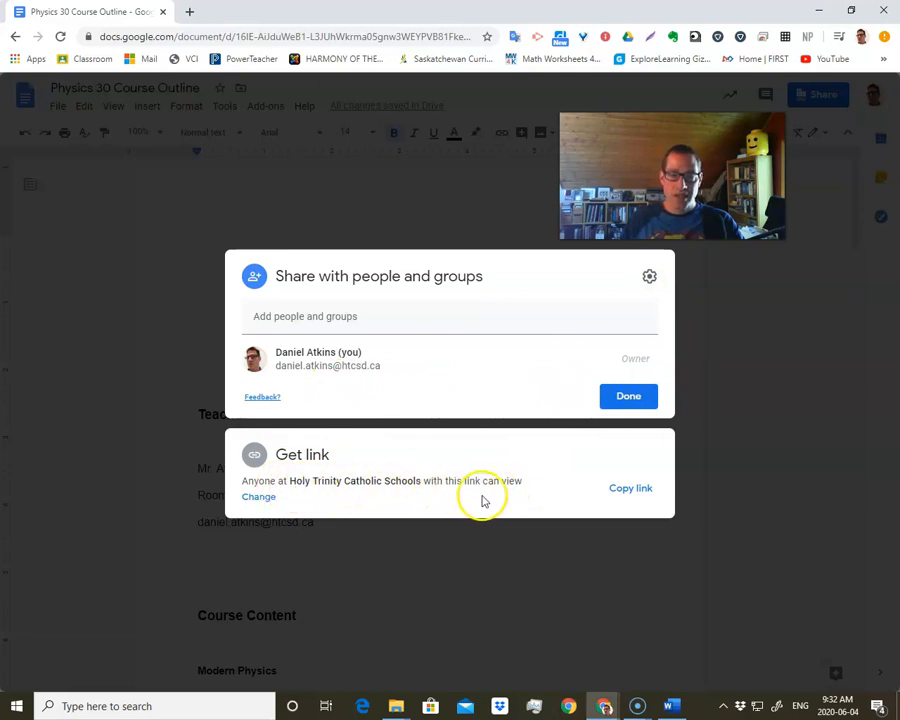
{"action": "left_click", "coordinate": [258, 502]}
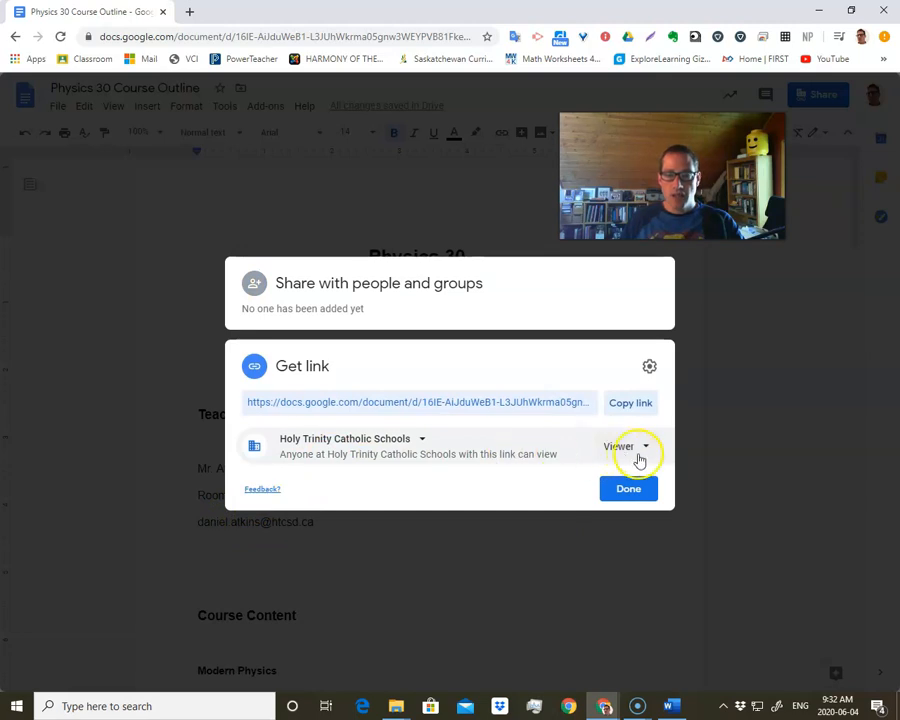
{"action": "left_click", "coordinate": [415, 444]}
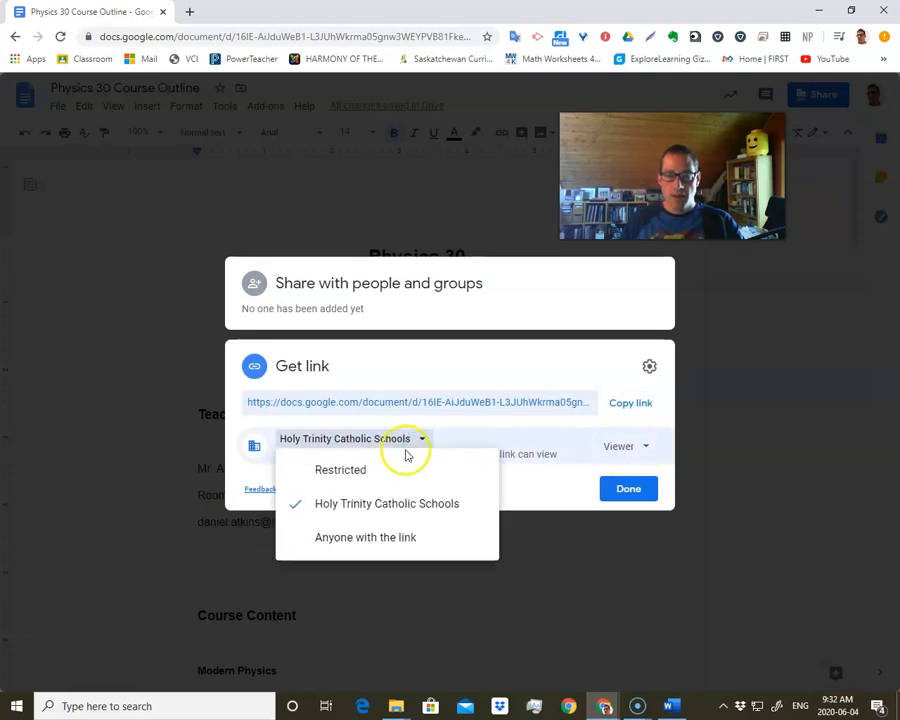
{"action": "left_click", "coordinate": [380, 540]}
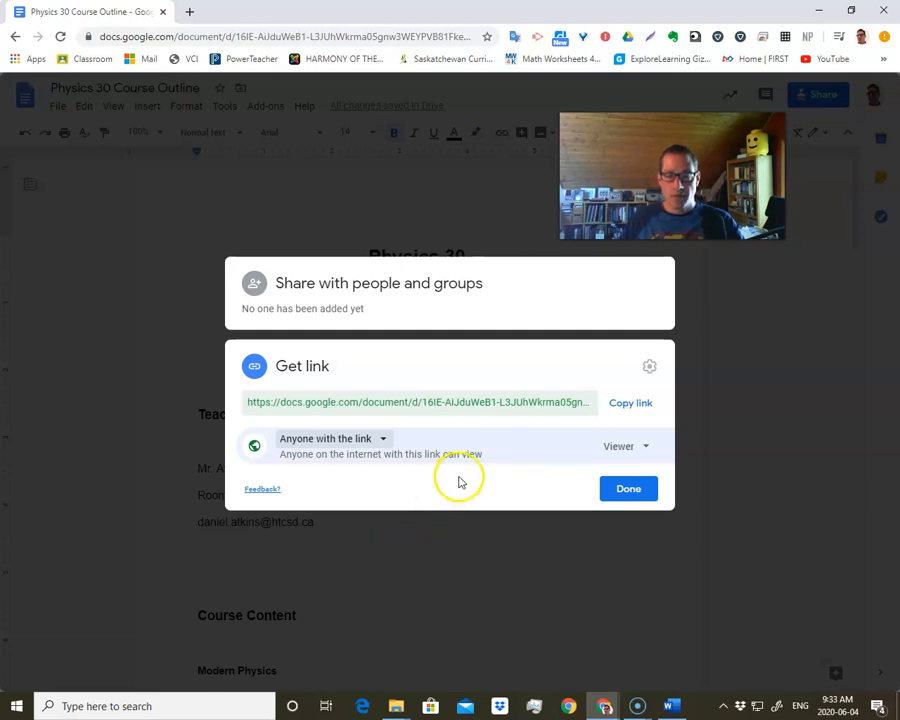
{"action": "left_click", "coordinate": [616, 446]}
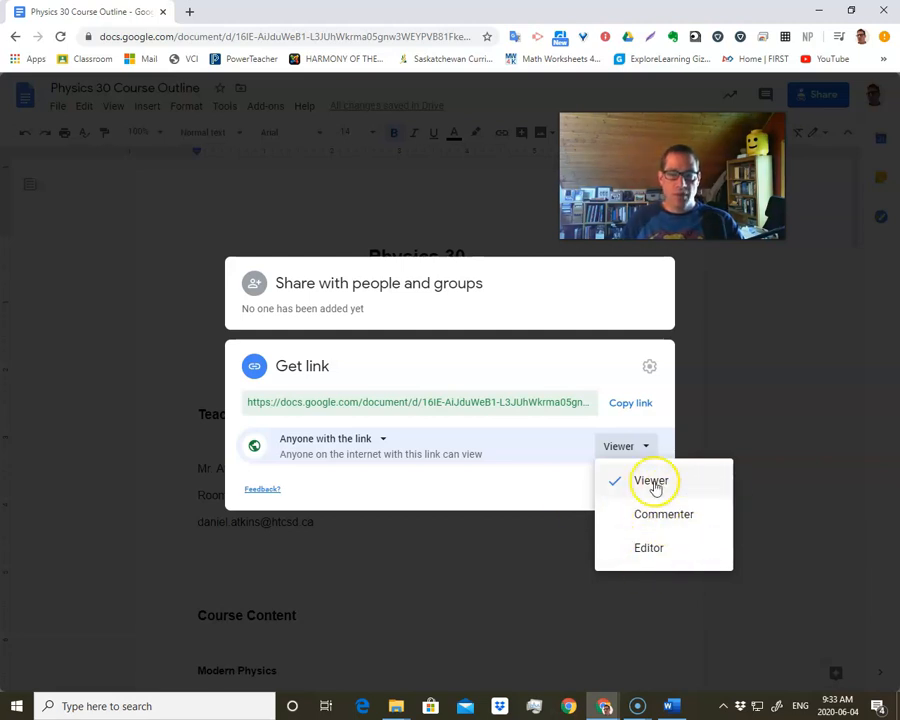
{"action": "left_click", "coordinate": [600, 484]}
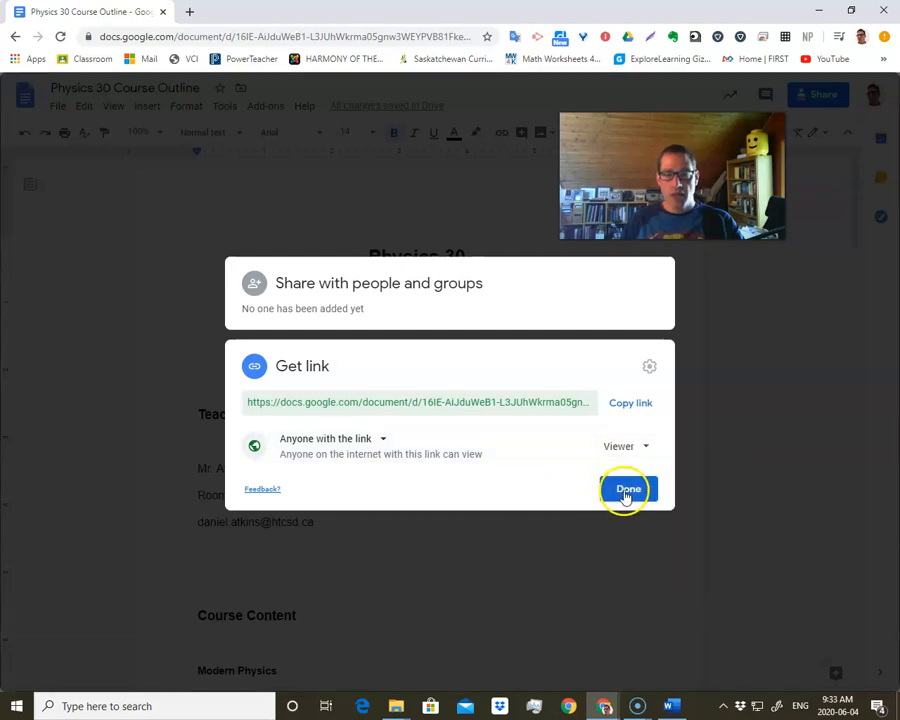
{"action": "left_click", "coordinate": [623, 404]}
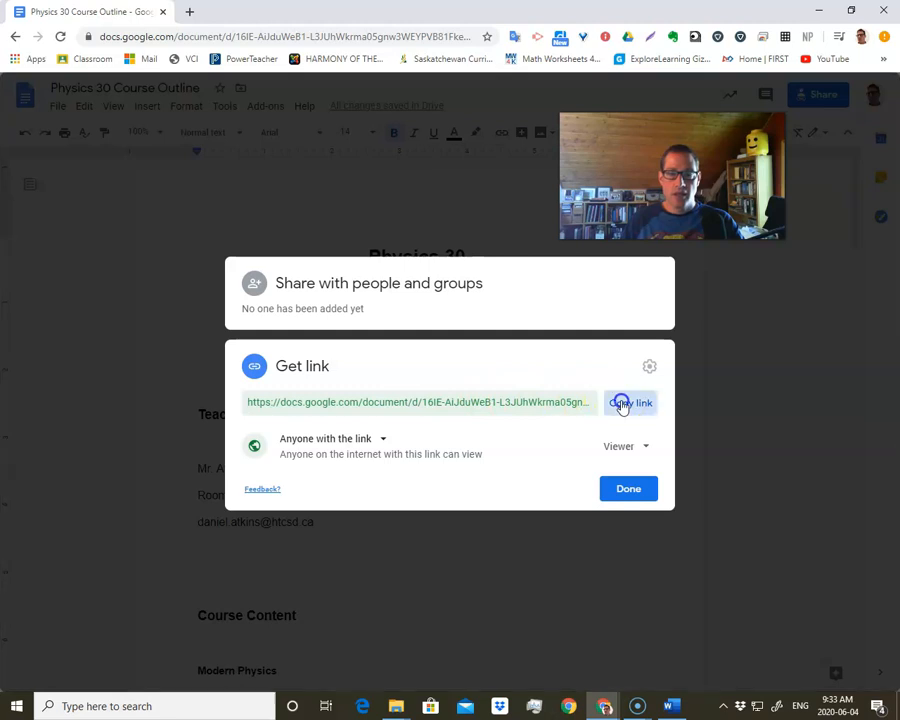
{"action": "left_click", "coordinate": [629, 488]}
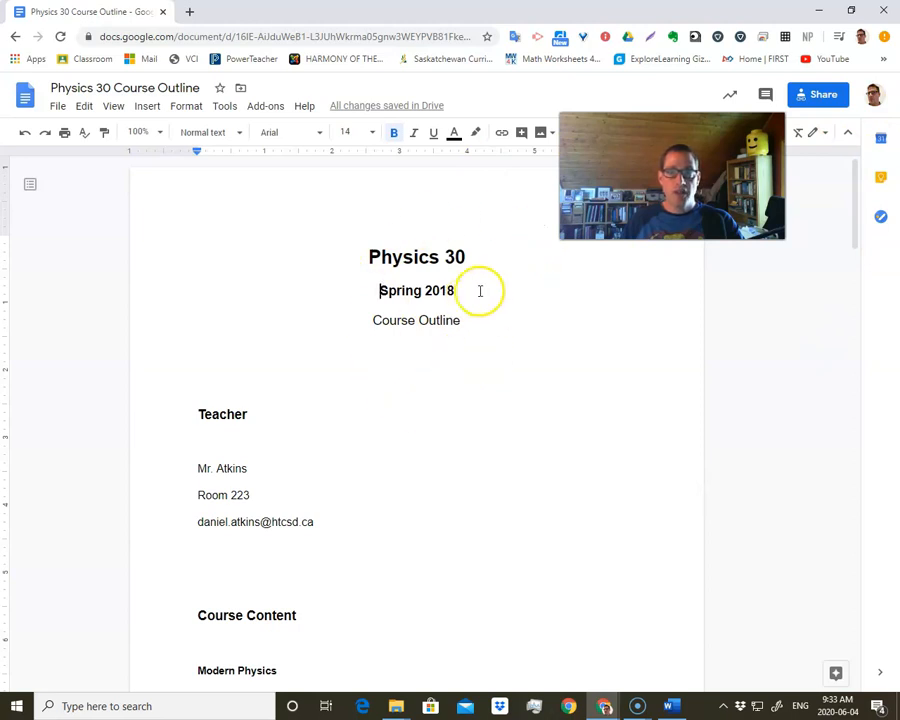
- Switch to the Moodle course window, open the Message from Teacher block's configuration and remove the existing link from the Course Outline text
{"action": "left_click_drag", "start_coordinate": [224, 17], "coordinate": [899, 248]}
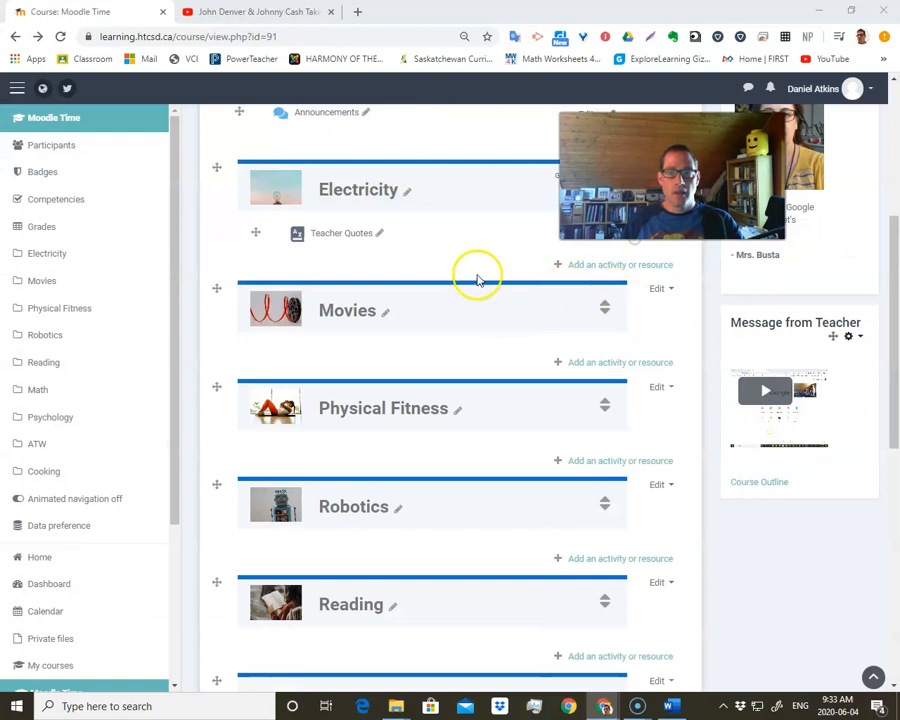
{"action": "left_click", "coordinate": [849, 338]}
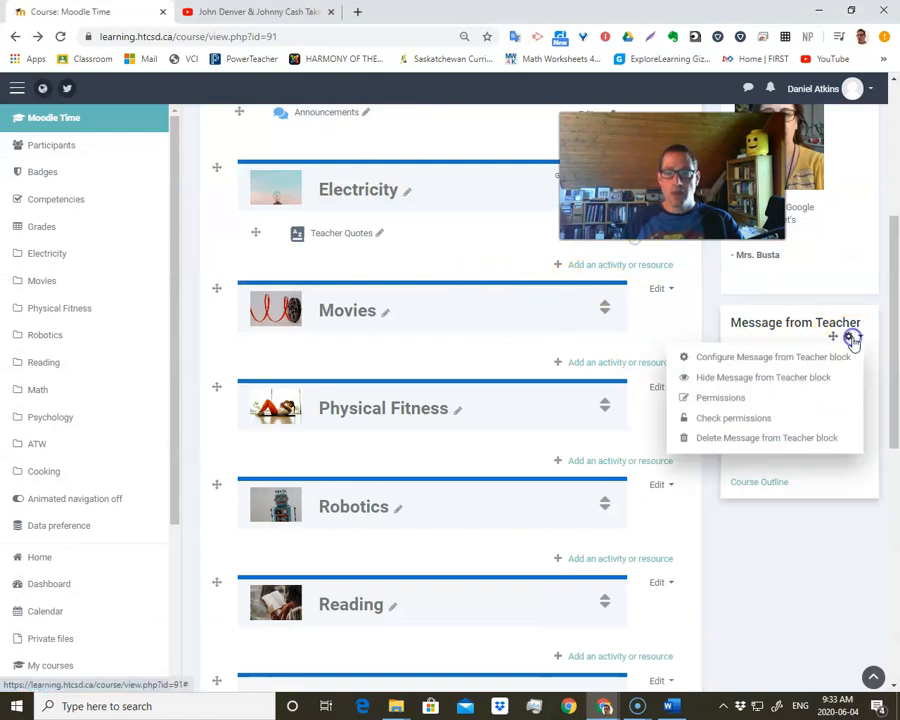
{"action": "left_click", "coordinate": [800, 358]}
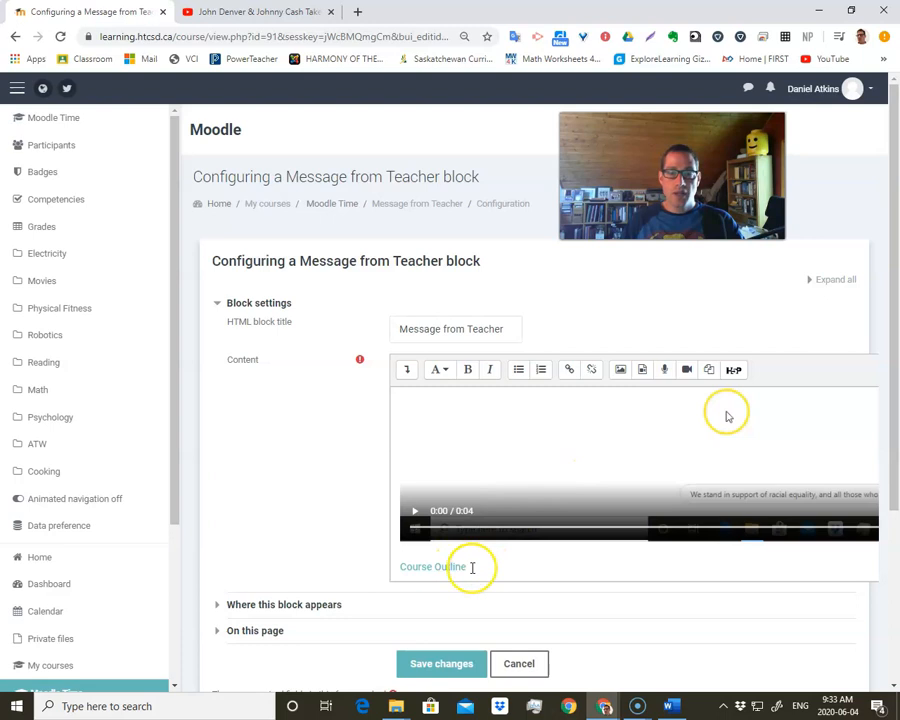
{"action": "left_click_drag", "start_coordinate": [472, 567], "coordinate": [424, 568]}
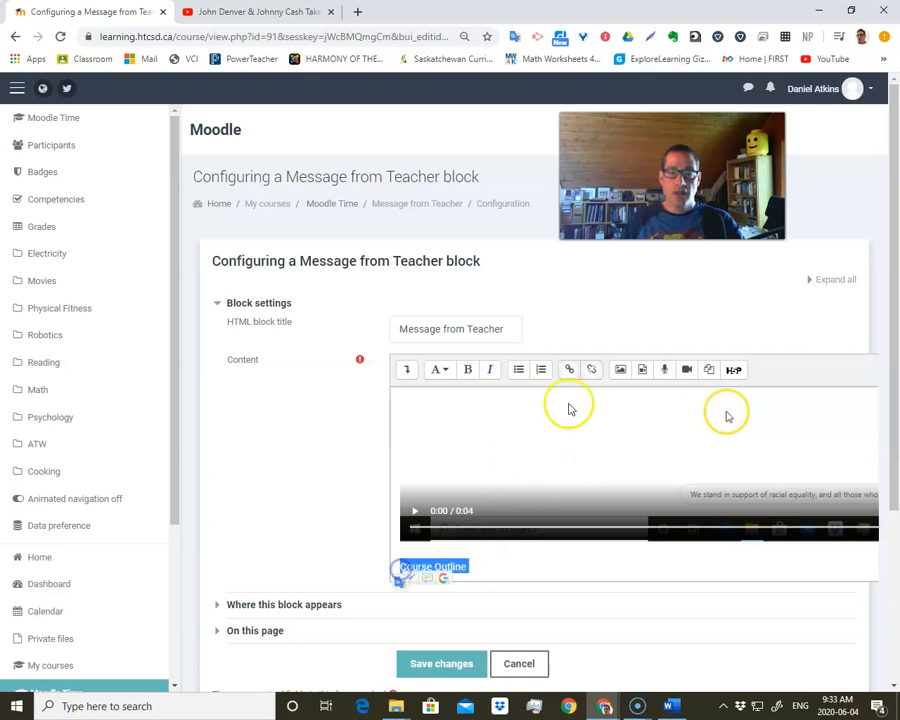
{"action": "left_click", "coordinate": [593, 371]}
{"action": "left_click", "coordinate": [596, 374]}
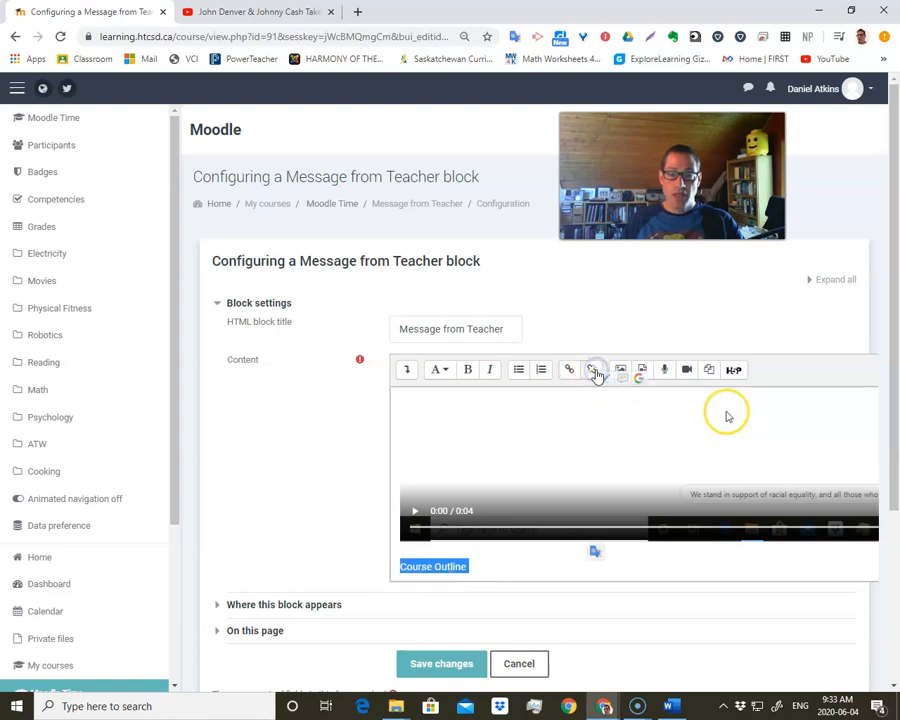
- Link the Course Outline text to the copied Google Docs sharing URL
{"action": "left_click", "coordinate": [571, 372]}
{"action": "left_click", "coordinate": [406, 385]}
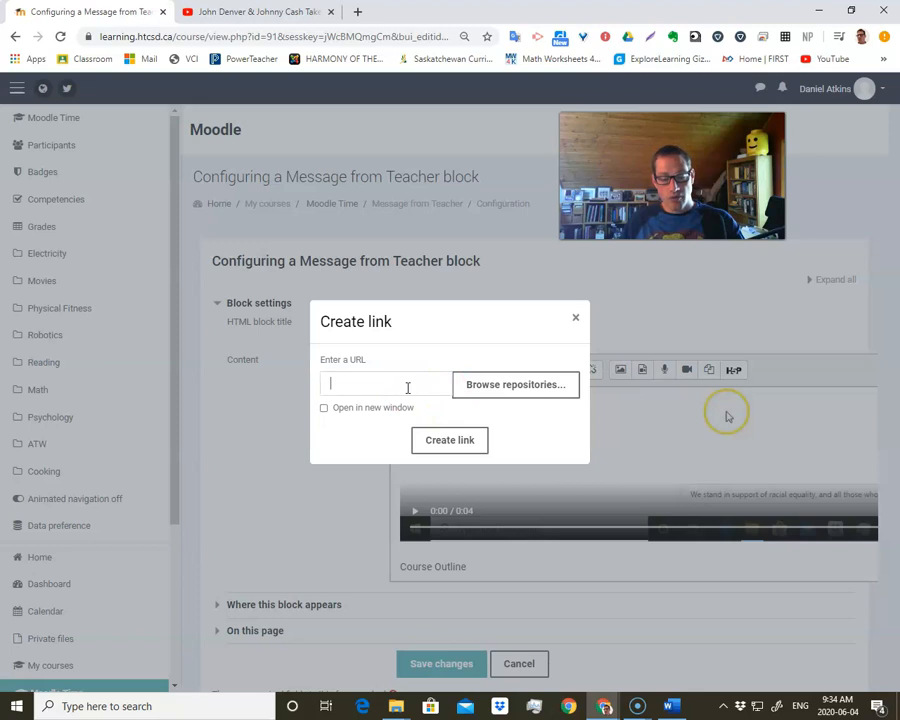
{"action": "key", "text": "ctrl+v"}
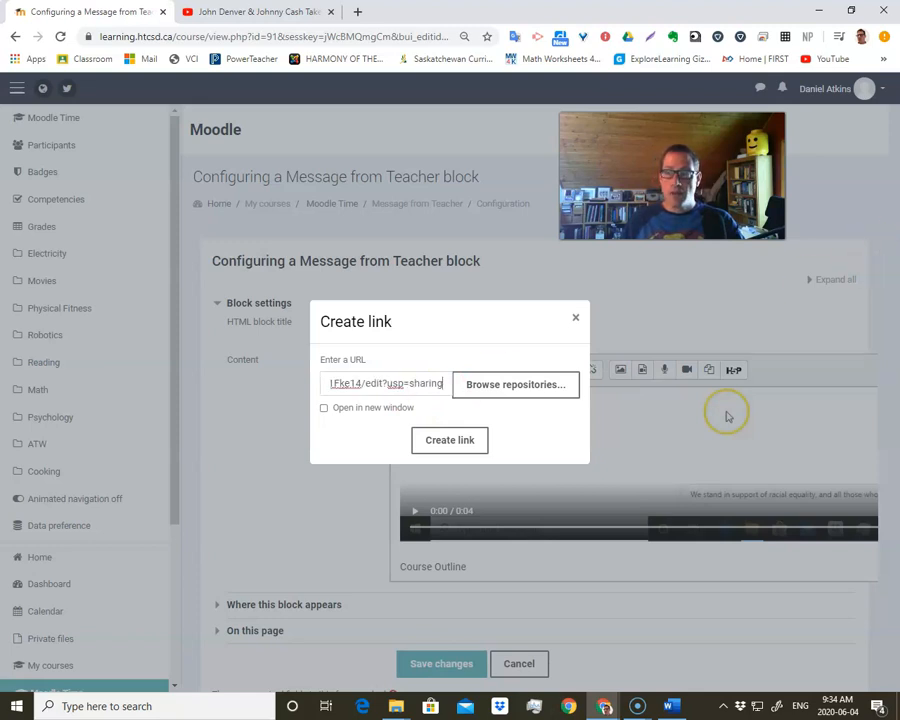
{"action": "mouse_move", "coordinate": [899, 200]}
{"action": "left_mouse_down"}
{"action": "mouse_move", "coordinate": [390, 153]}
{"action": "mouse_move", "coordinate": [415, 168]}
{"action": "mouse_move", "coordinate": [899, 208]}
{"action": "left_mouse_up"}
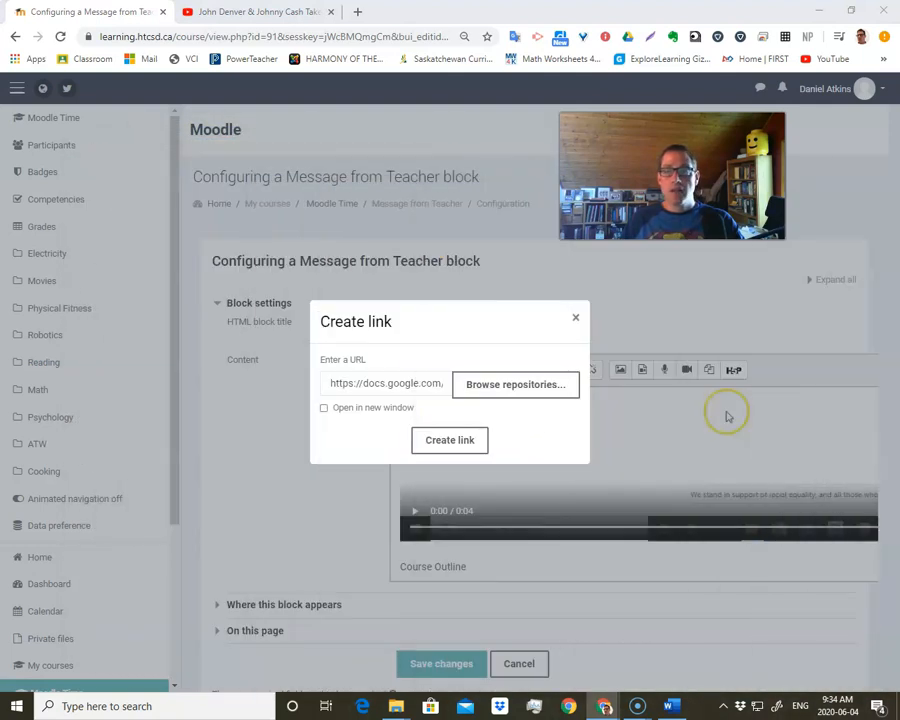
{"action": "left_click", "coordinate": [452, 442]}
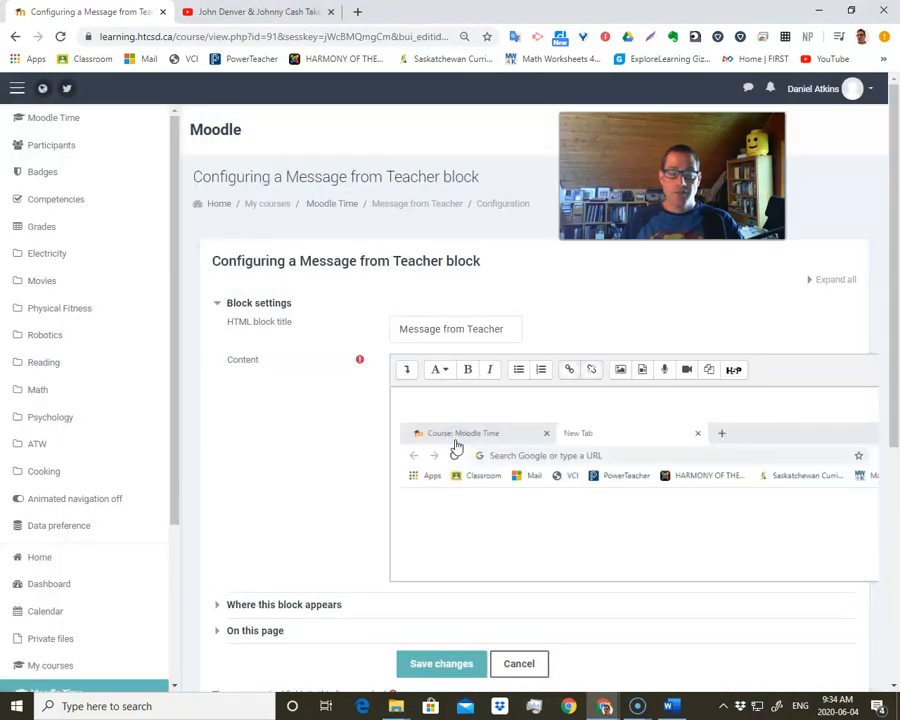
{"action": "left_click_drag", "start_coordinate": [456, 446], "coordinate": [466, 480]}
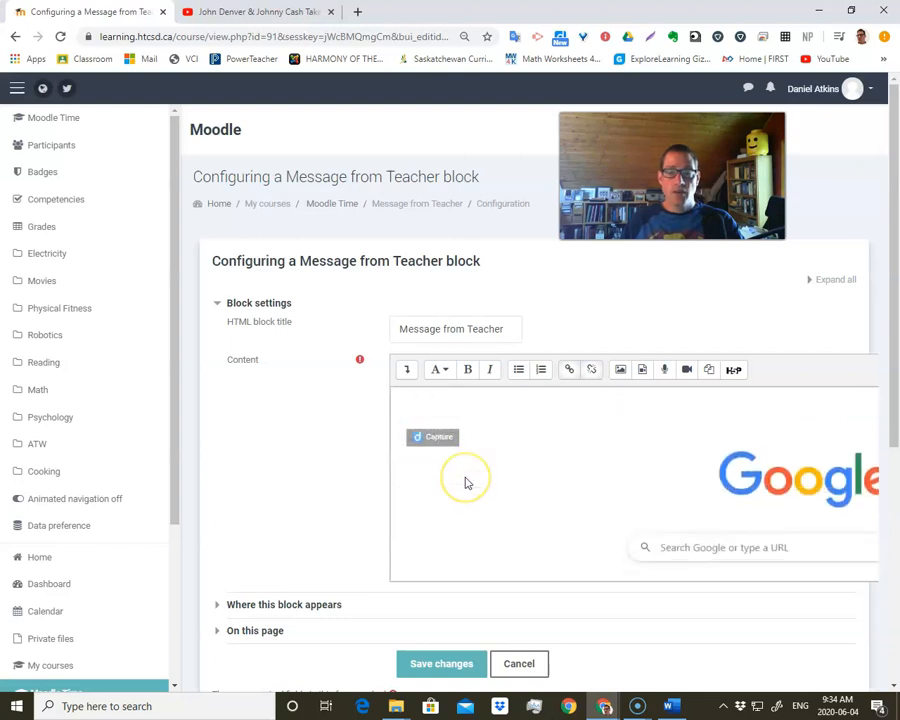
- Check the Course Outline link's settings without changing them and save the Message from Teacher block
{"action": "left_click", "coordinate": [569, 369]}
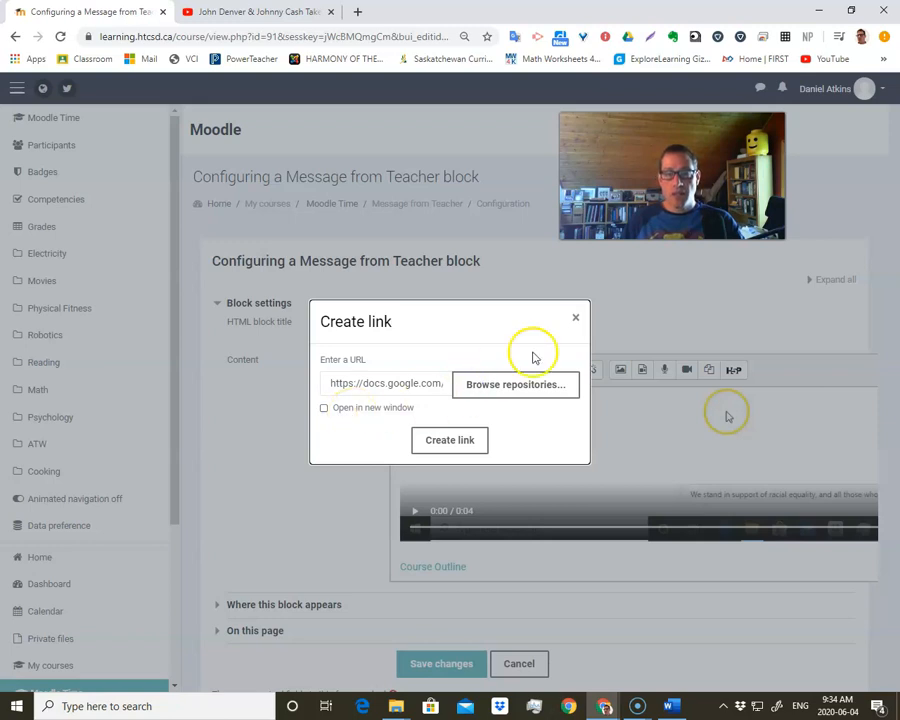
{"action": "left_click", "coordinate": [576, 318]}
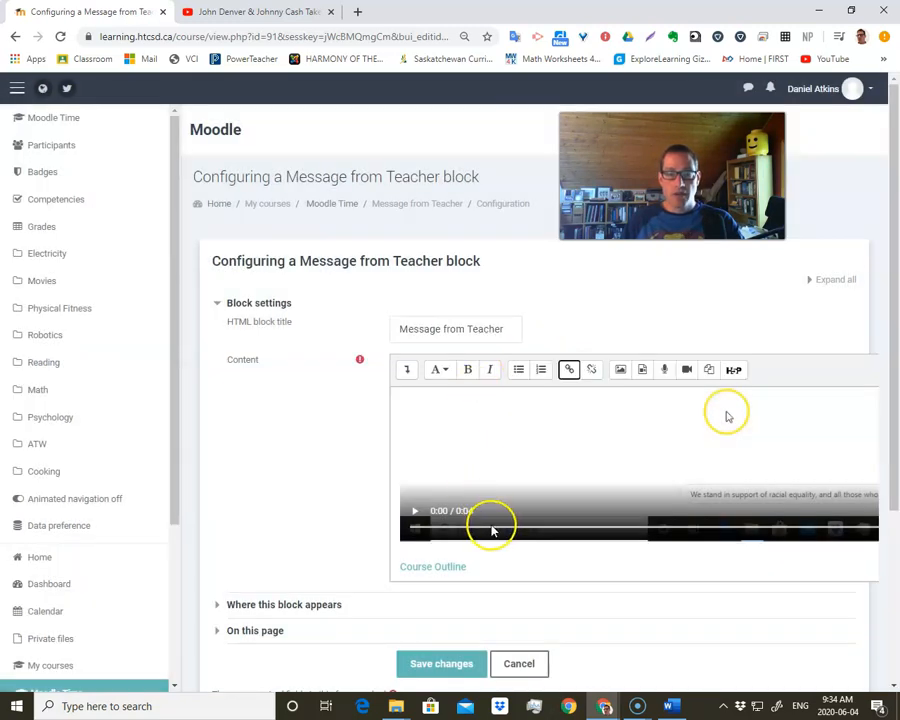
{"action": "scroll", "coordinate": [485, 535], "scroll_direction": "down", "scroll_amount": 3}
{"action": "left_click", "coordinate": [448, 524]}
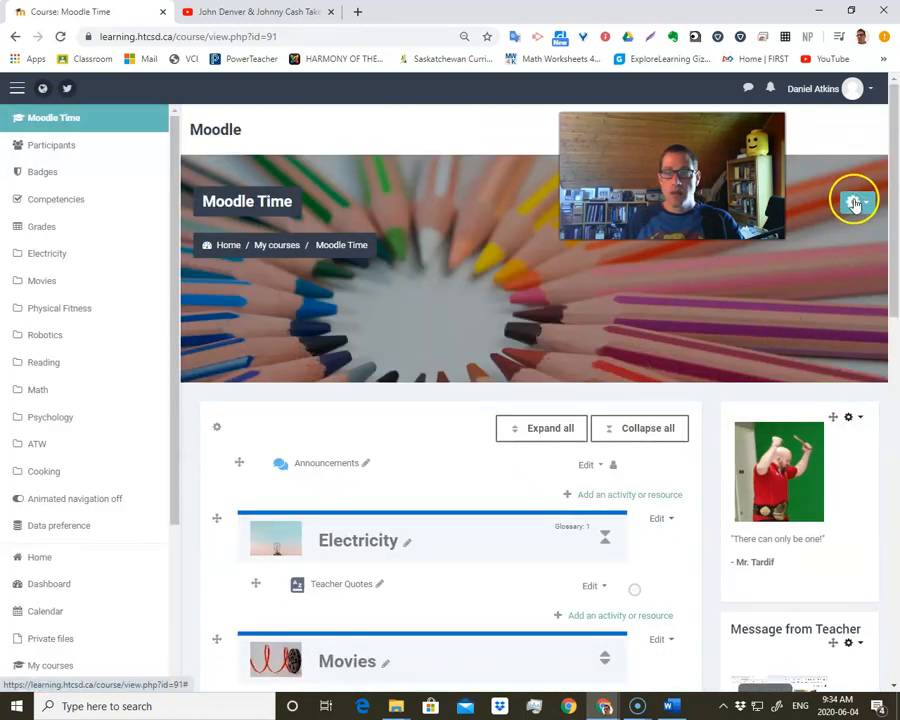
- Open the Course Outline link in the Message from Teacher block, look through the Google document and return to the course page
{"action": "scroll", "coordinate": [788, 334], "scroll_direction": "down", "scroll_amount": 2}
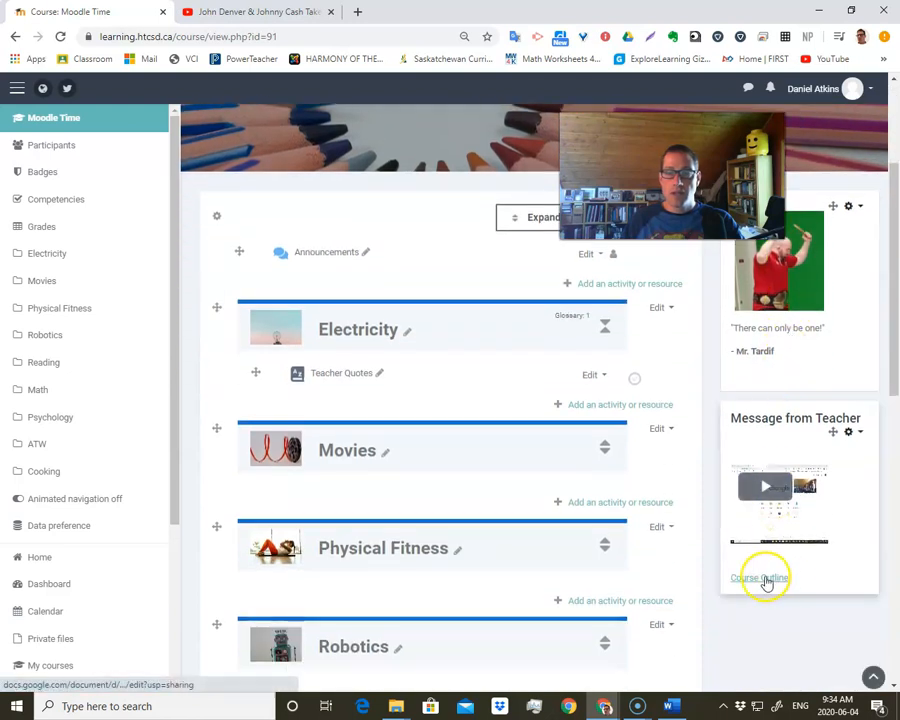
{"action": "left_click", "coordinate": [766, 582]}
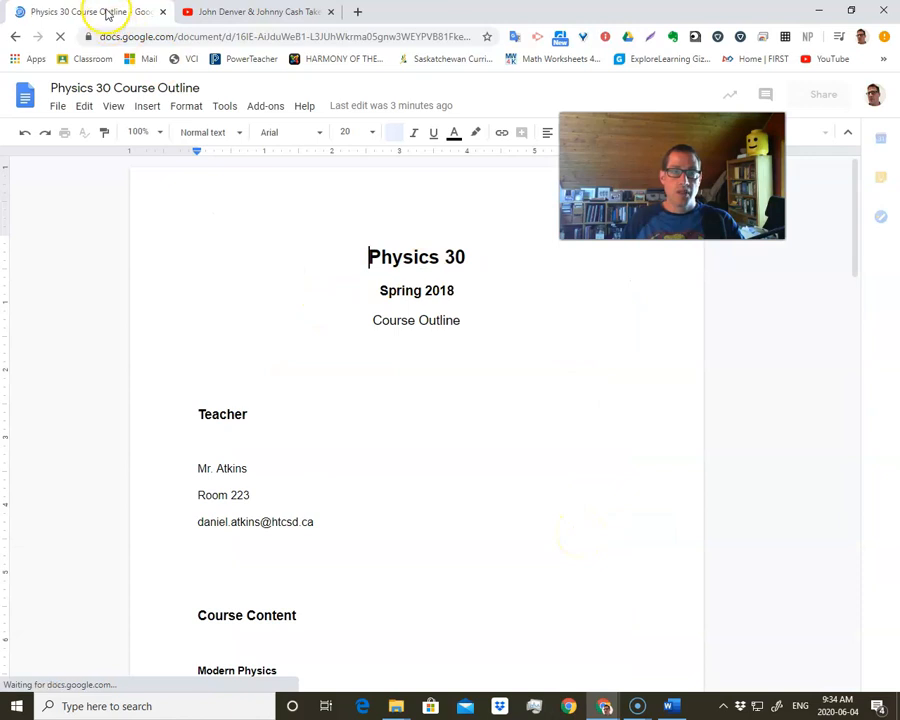
{"action": "scroll", "coordinate": [301, 527], "scroll_direction": "down", "scroll_amount": 3}
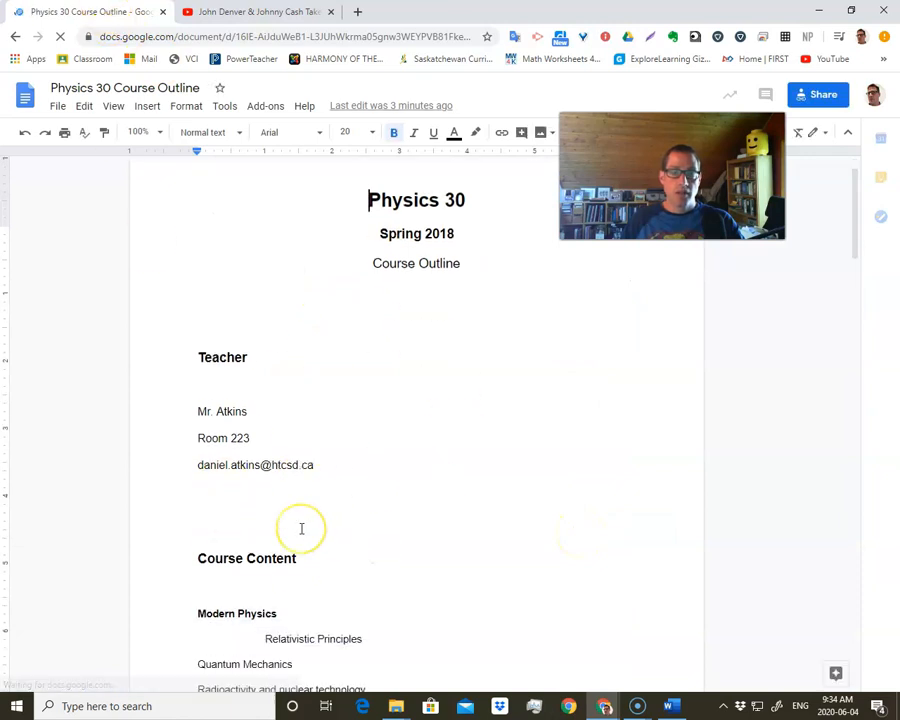
{"action": "scroll", "coordinate": [301, 527], "scroll_direction": "down", "scroll_amount": 1}
{"action": "scroll", "coordinate": [301, 522], "scroll_direction": "up", "scroll_amount": 5}
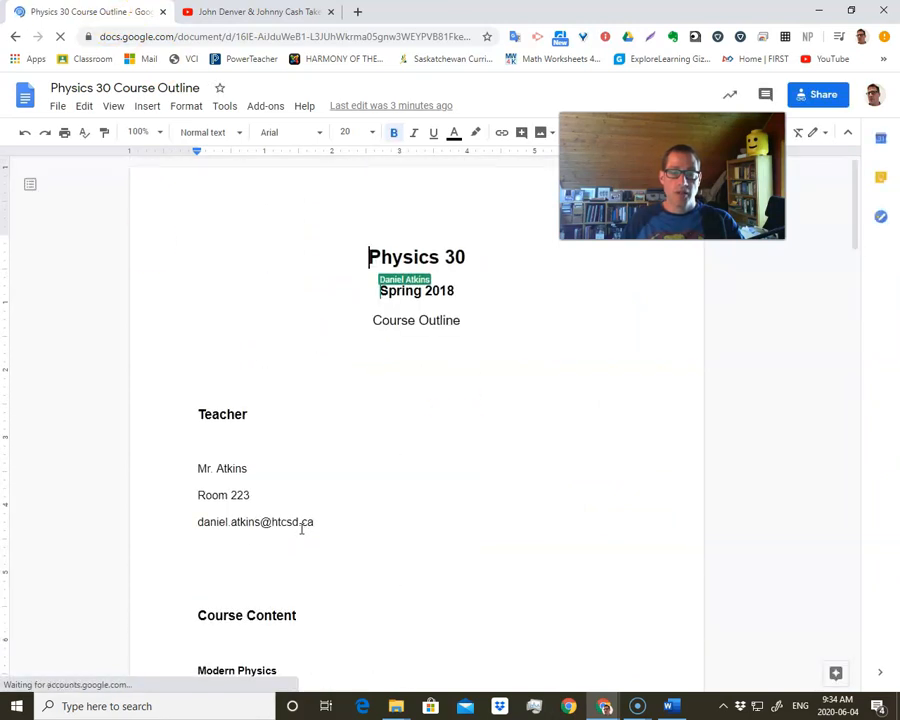
{"action": "left_click", "coordinate": [416, 322]}
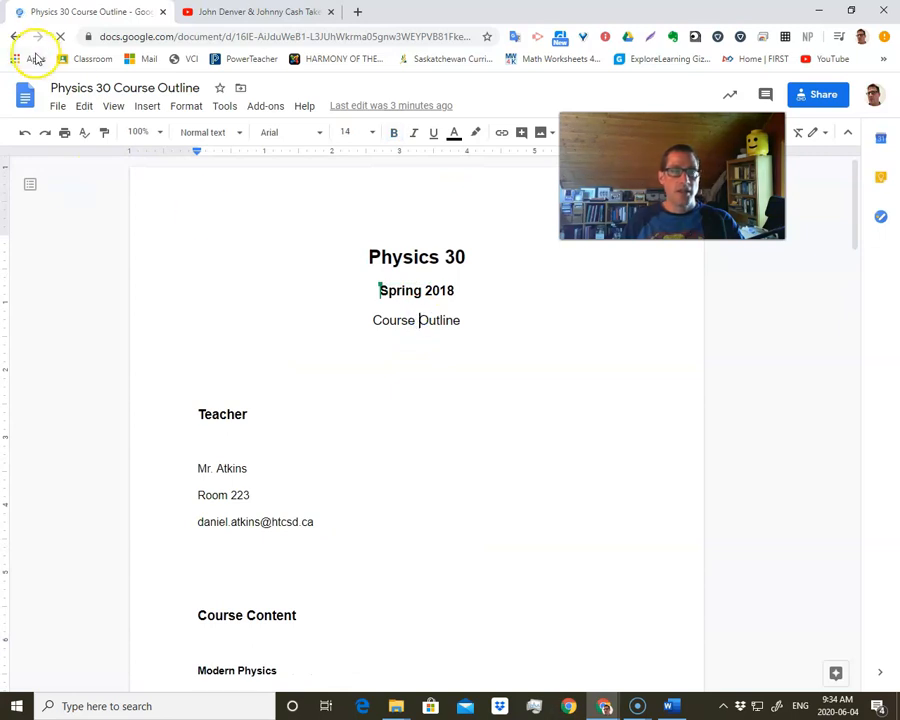
{"action": "left_click", "coordinate": [16, 37]}
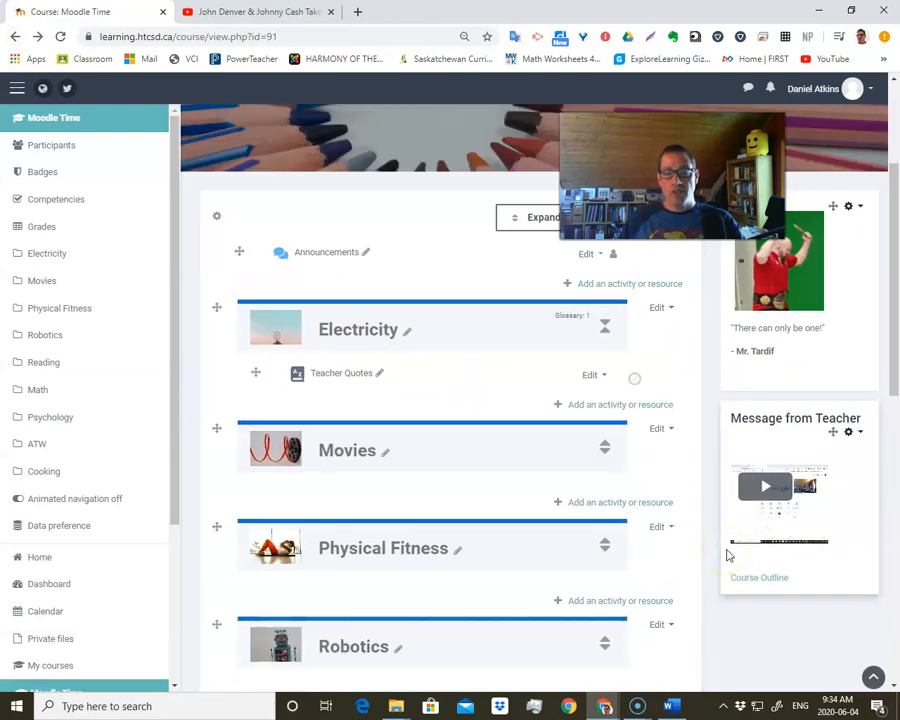
{"action": "left_click", "coordinate": [776, 508]}
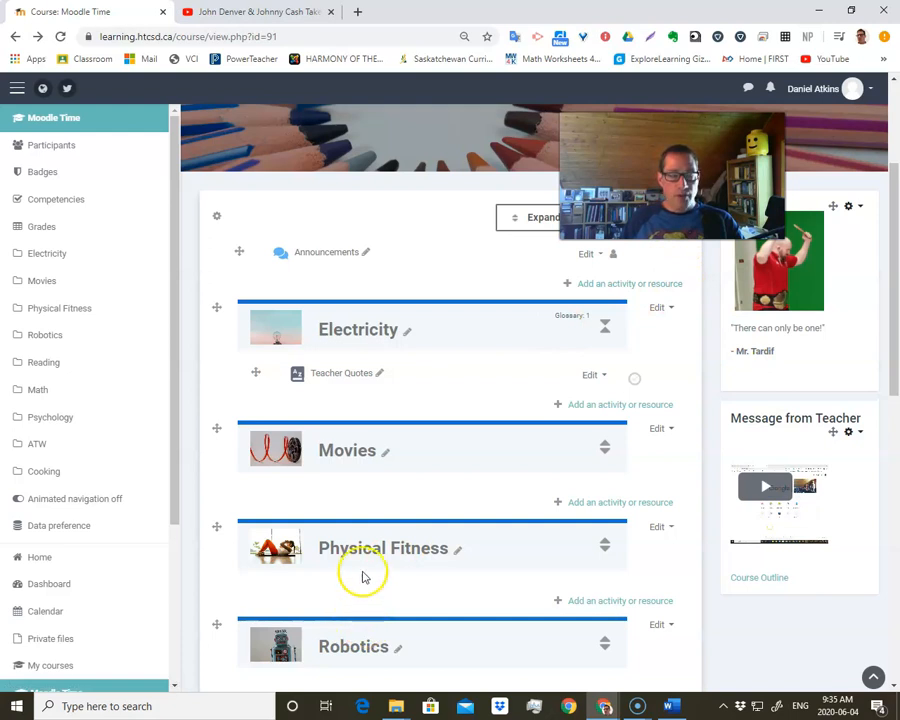
- Switch to PowerPoint and open the recent presentation Moodle Labels
{"action": "left_click", "coordinate": [20, 708]}
{"action": "scroll", "coordinate": [132, 506], "scroll_direction": "down", "scroll_amount": 5}
{"action": "scroll", "coordinate": [138, 512], "scroll_direction": "down", "scroll_amount": 5}
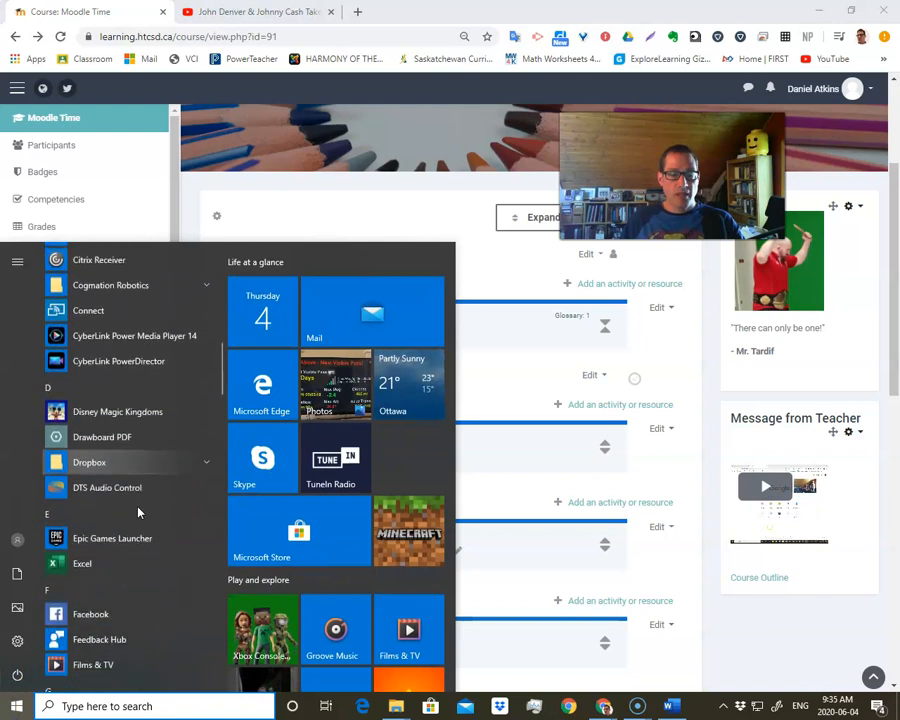
{"action": "scroll", "coordinate": [138, 512], "scroll_direction": "down", "scroll_amount": 10}
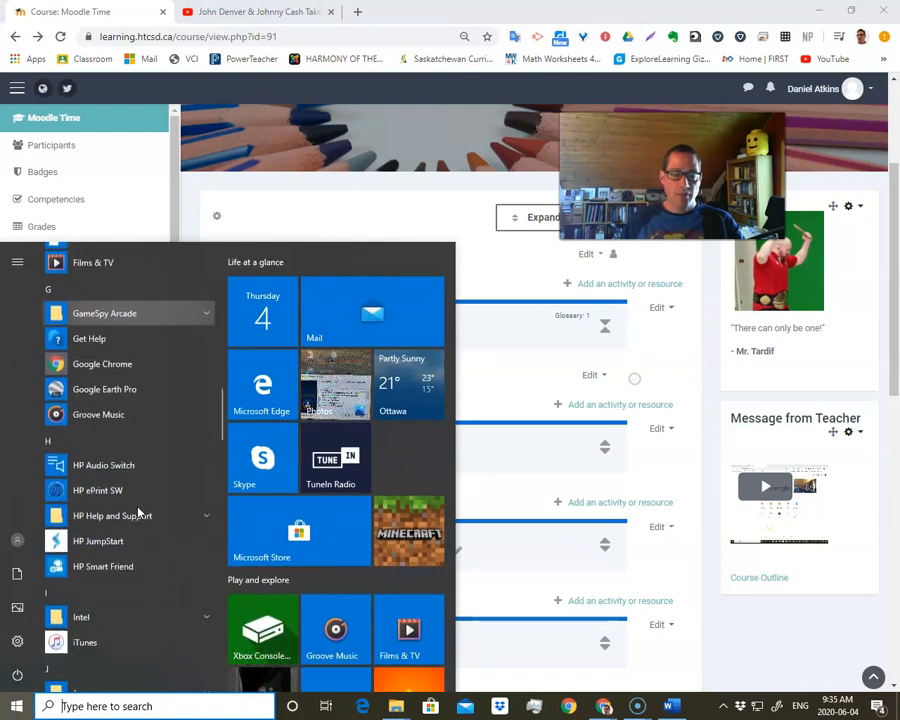
{"action": "scroll", "coordinate": [139, 512], "scroll_direction": "down", "scroll_amount": 8}
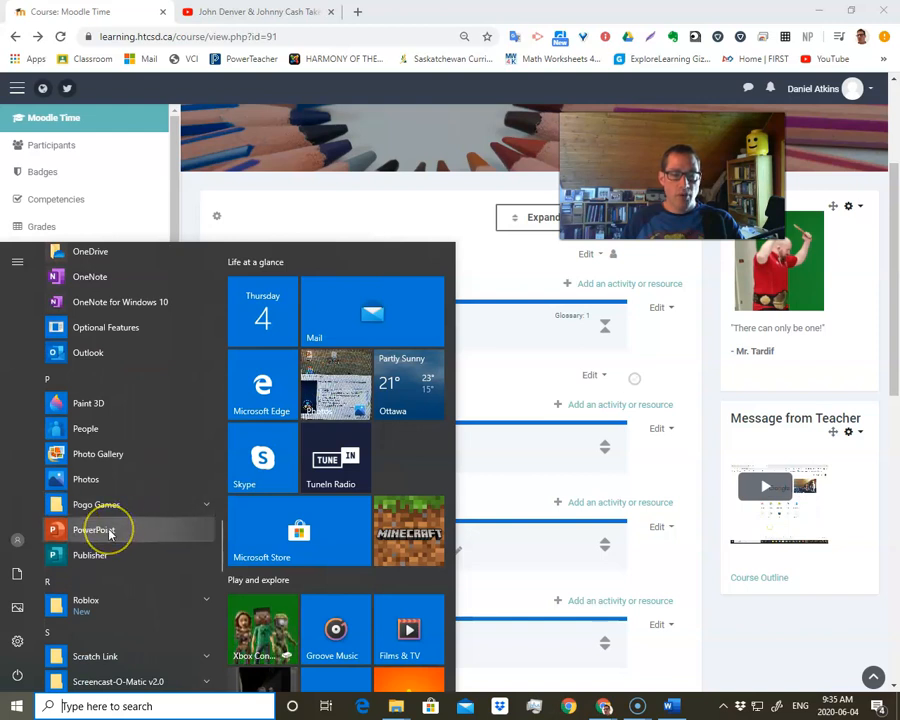
{"action": "left_click", "coordinate": [110, 530]}
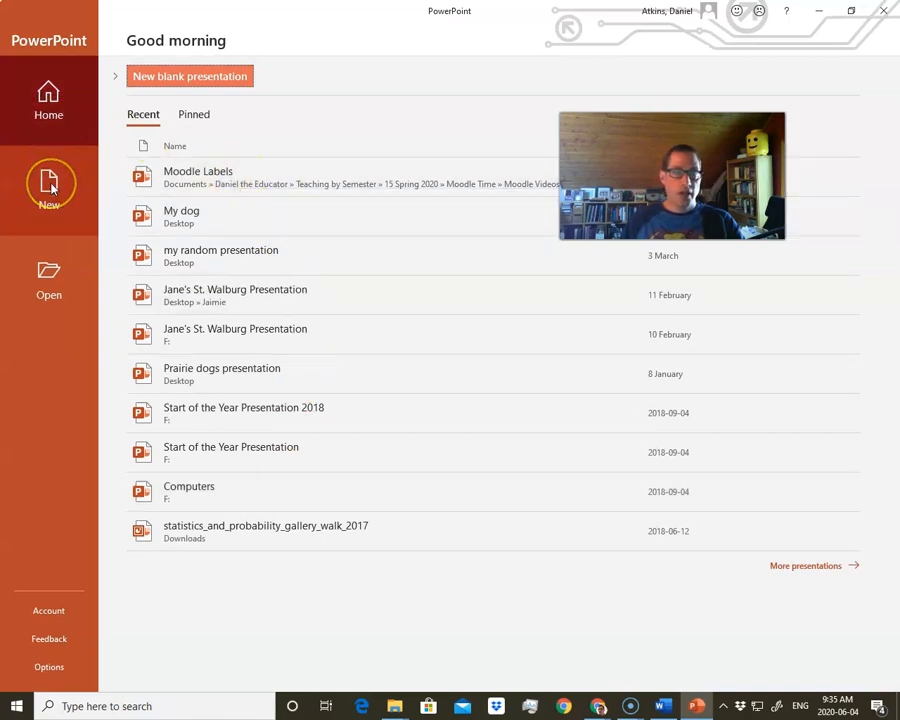
{"action": "left_click", "coordinate": [177, 175]}
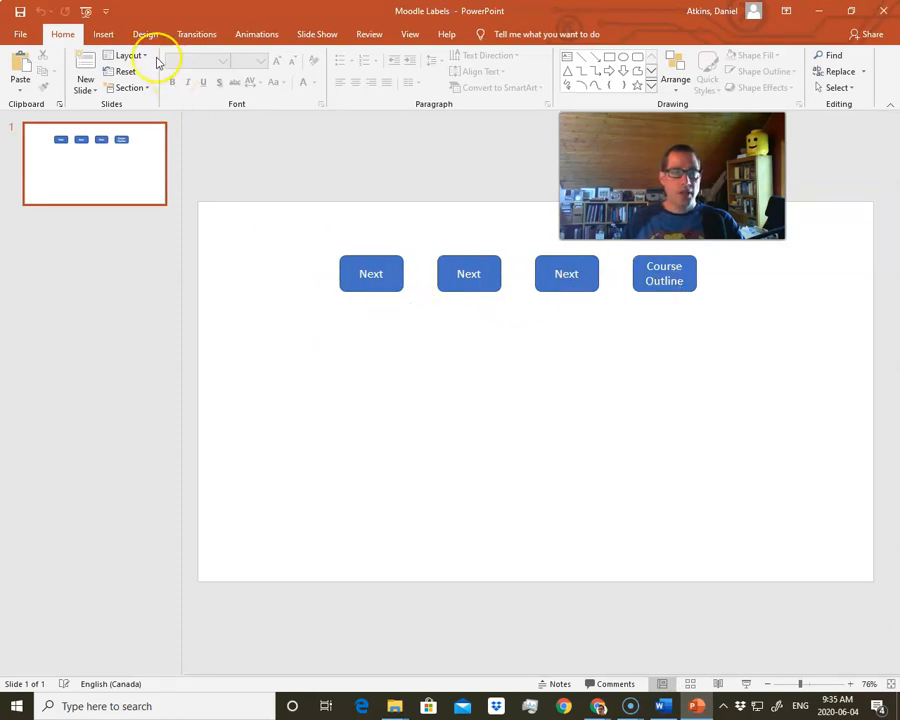
- Draw a rounded-corner rectangle on the slide below the first Next button, slightly wider than that button
{"action": "left_click", "coordinate": [100, 36]}
{"action": "left_click", "coordinate": [223, 76]}
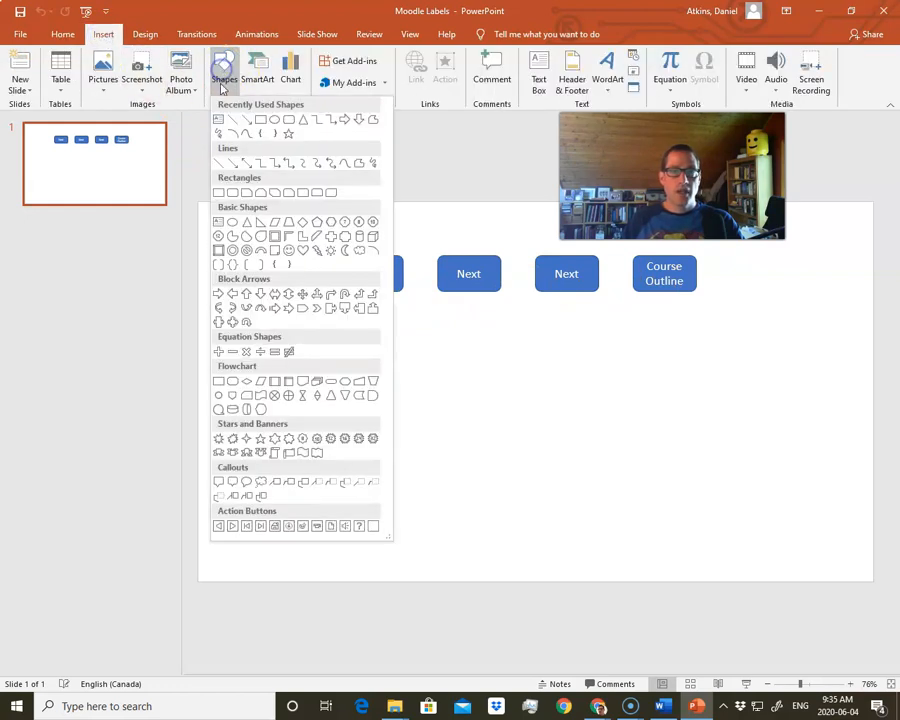
{"action": "left_click", "coordinate": [289, 122]}
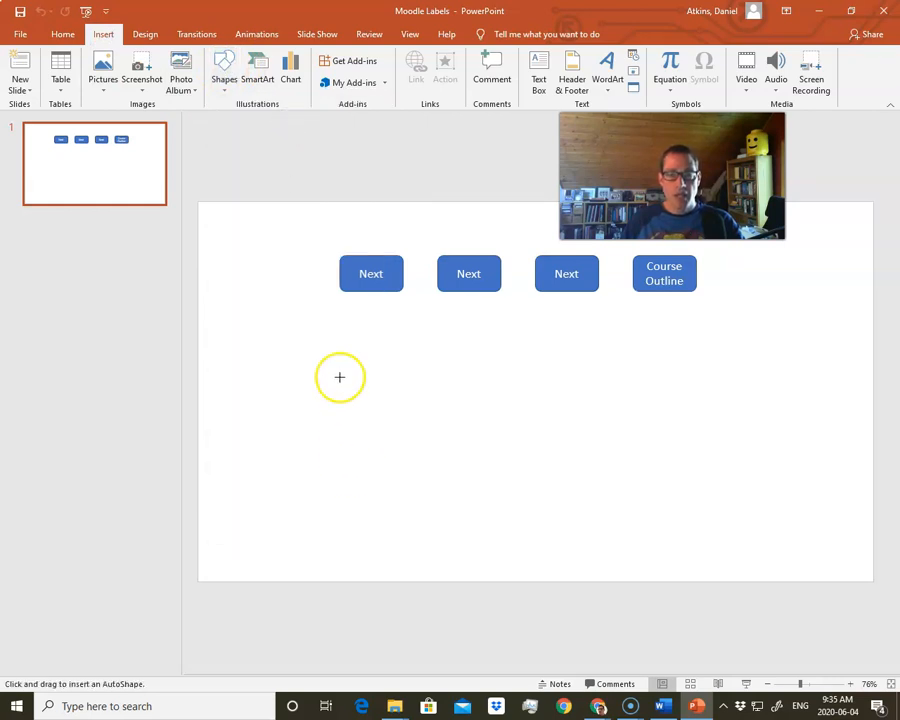
{"action": "left_click_drag", "start_coordinate": [340, 365], "coordinate": [423, 401]}
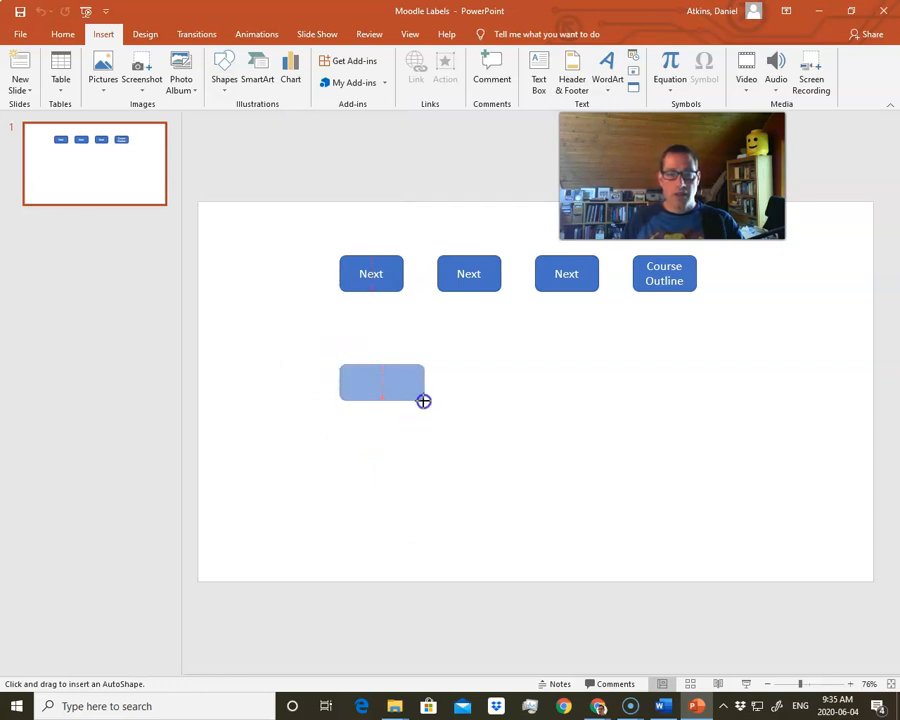
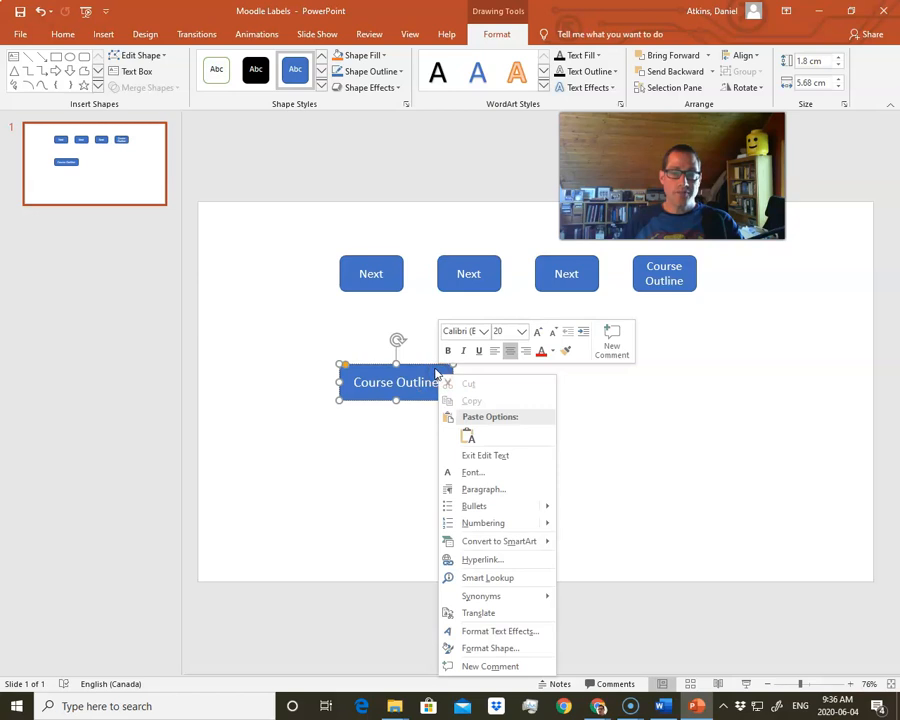
- Start saving the wide Course Outline button as a picture, choosing Moodle Videos inside 15 Spring 2020 > Moodle Time as the destination folder
{"action": "right_click", "coordinate": [429, 368]}
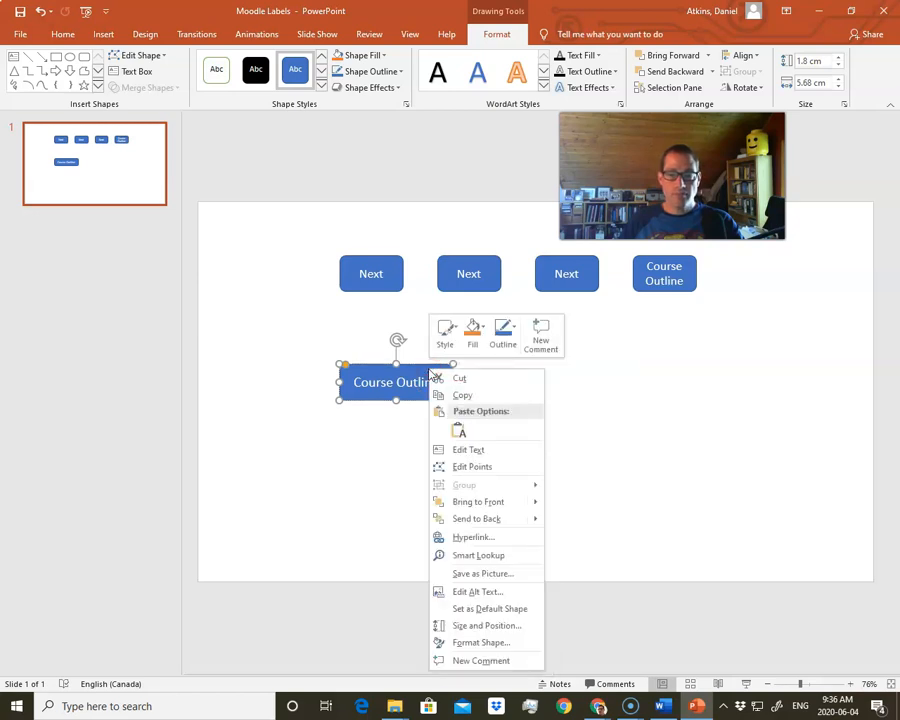
{"action": "left_click", "coordinate": [480, 574]}
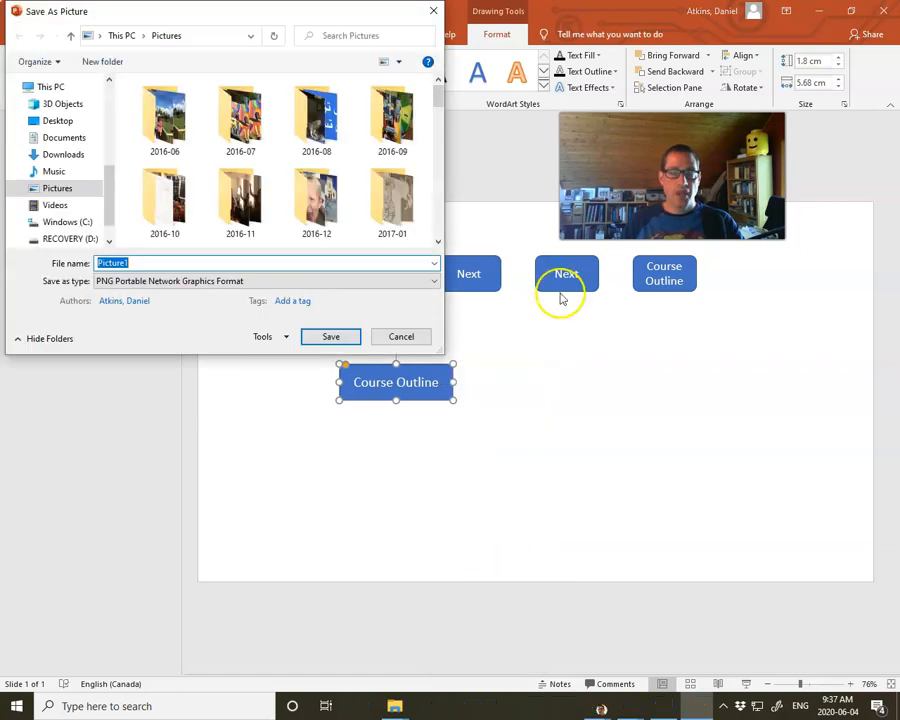
{"action": "left_click", "coordinate": [70, 137]}
{"action": "scroll", "coordinate": [186, 190], "scroll_direction": "down", "scroll_amount": 2}
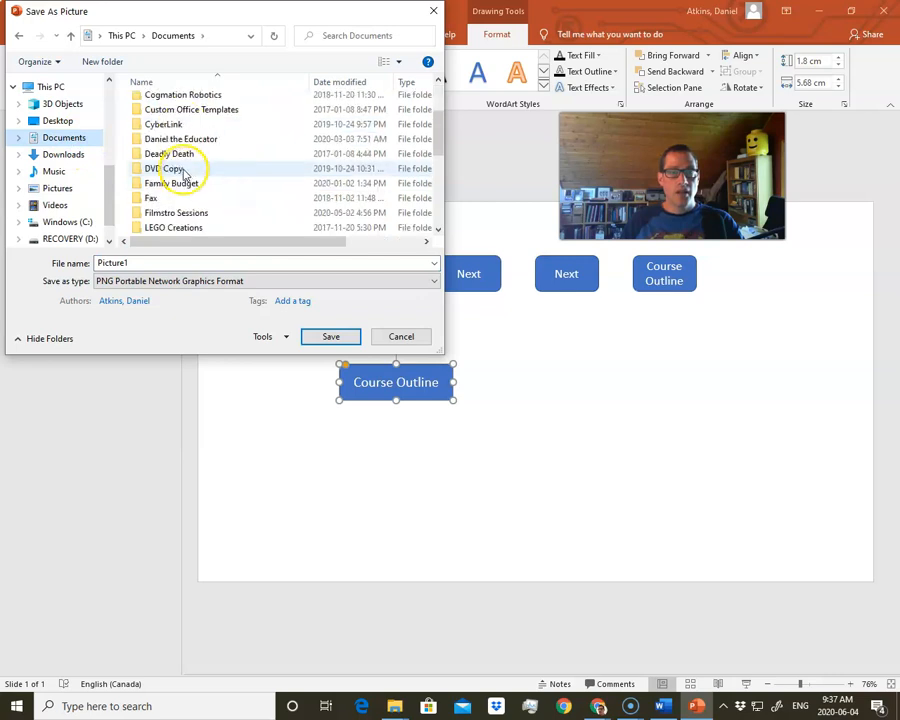
{"action": "double_click", "coordinate": [182, 139]}
{"action": "double_click", "coordinate": [176, 126]}
{"action": "scroll", "coordinate": [178, 178], "scroll_direction": "down", "scroll_amount": 3}
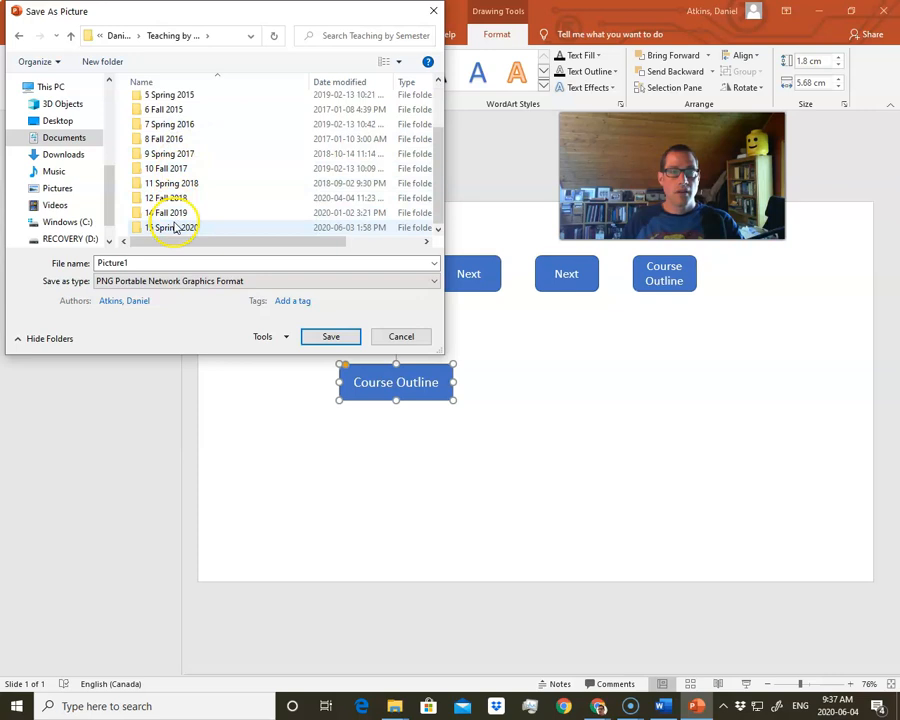
{"action": "double_click", "coordinate": [175, 228]}
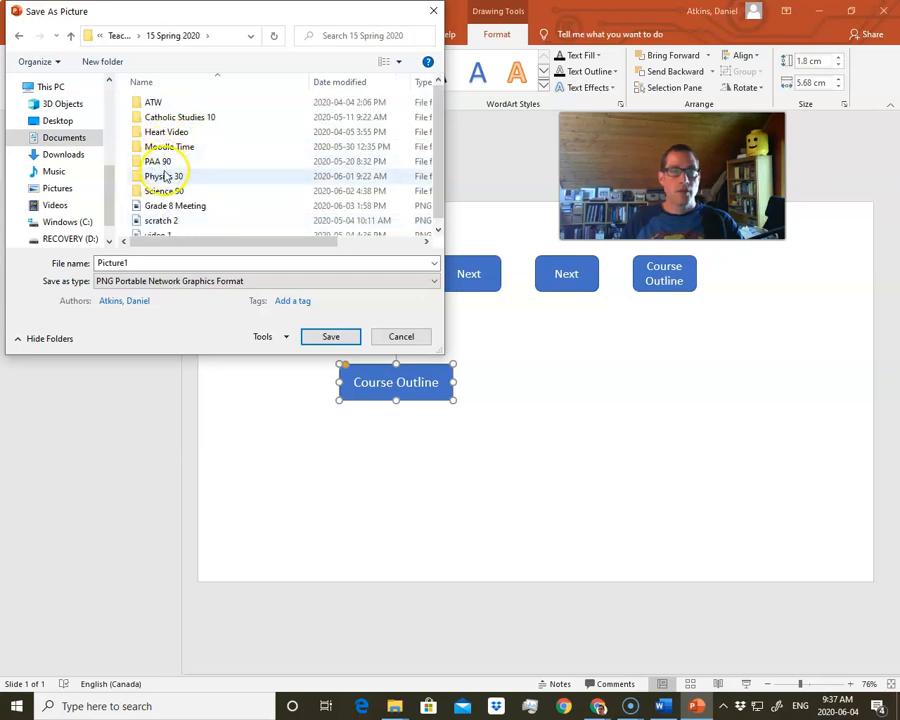
{"action": "double_click", "coordinate": [172, 147]}
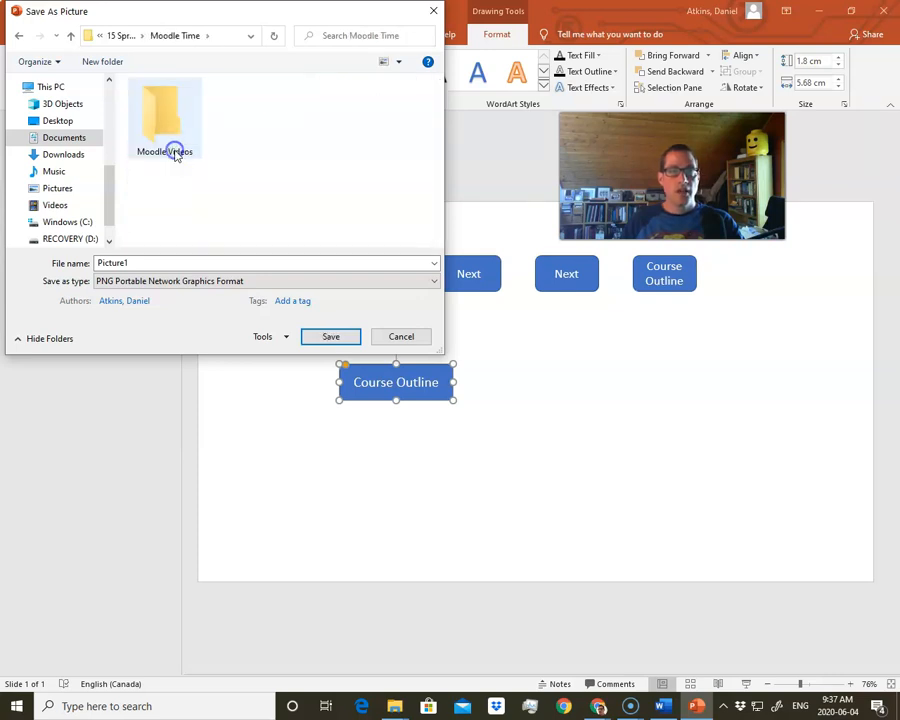
{"action": "double_click", "coordinate": [176, 148]}
- Save the button picture as Course Outline Button in PNG Portable Network Graphics Format and deselect the shape
{"action": "double_click", "coordinate": [130, 262]}
{"action": "type", "text": "Course Outline Button"}
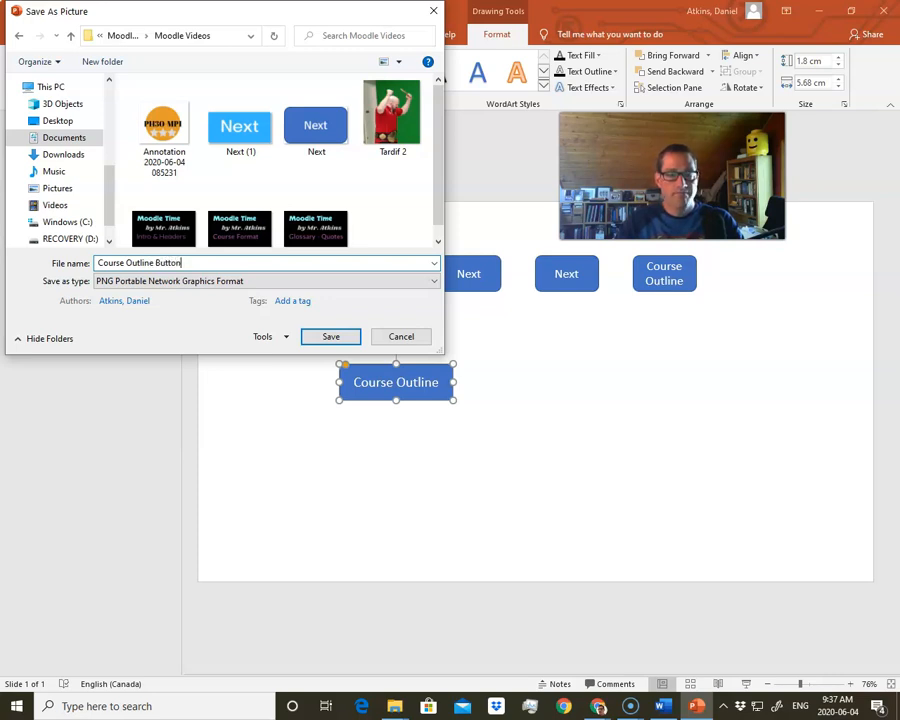
{"action": "left_click", "coordinate": [126, 281]}
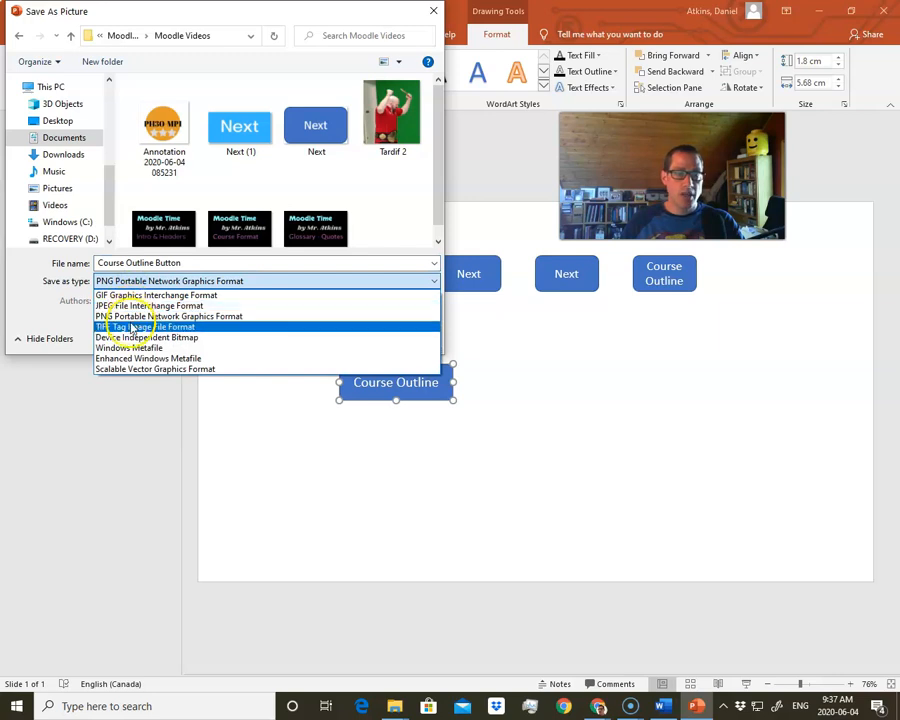
{"action": "left_click", "coordinate": [131, 317]}
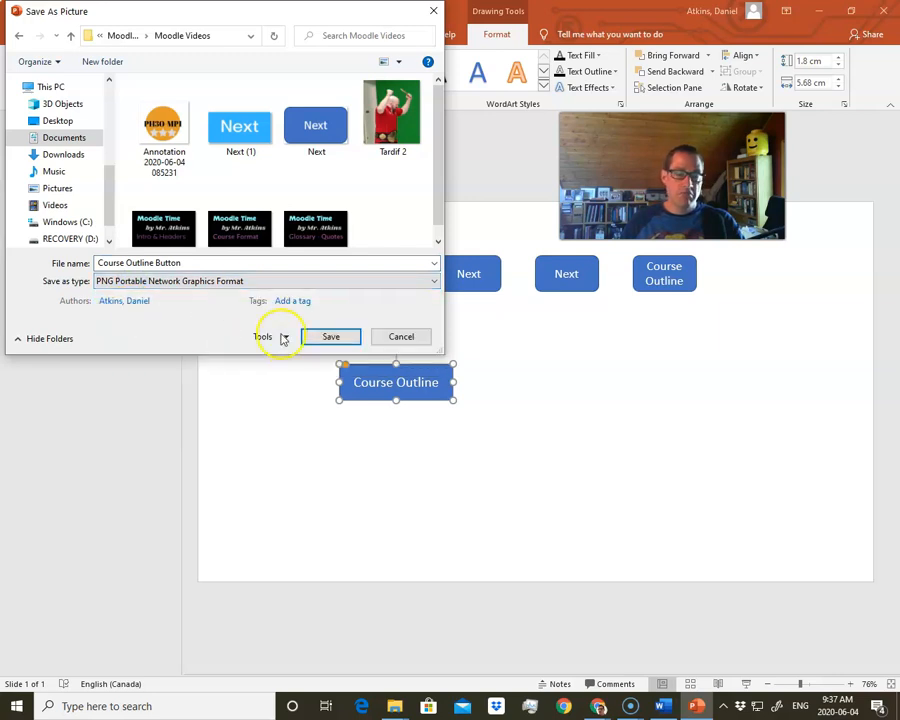
{"action": "left_click", "coordinate": [331, 336]}
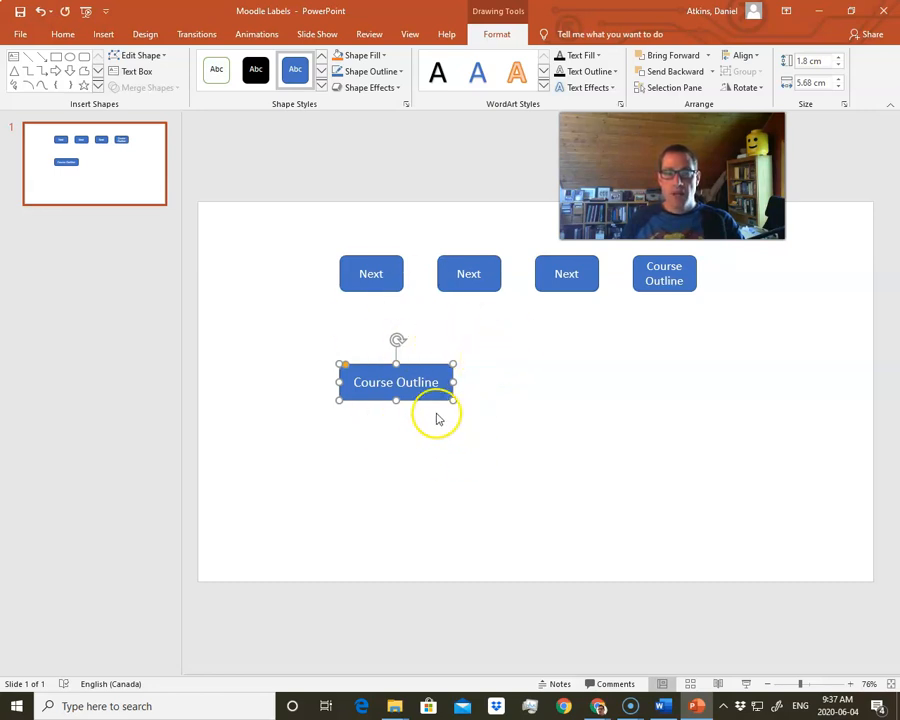
{"action": "left_click", "coordinate": [469, 341]}
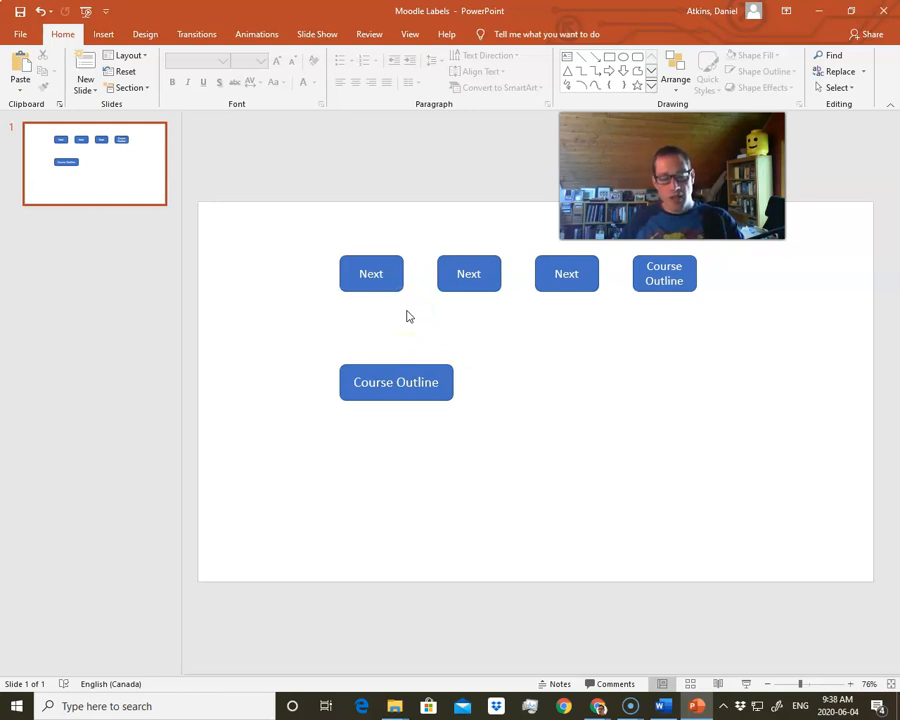
- Capture a rectangular screen snip of the wide Course Outline button and check its crop in Snip & Sketch
{"action": "key", "text": "super+shift+s"}
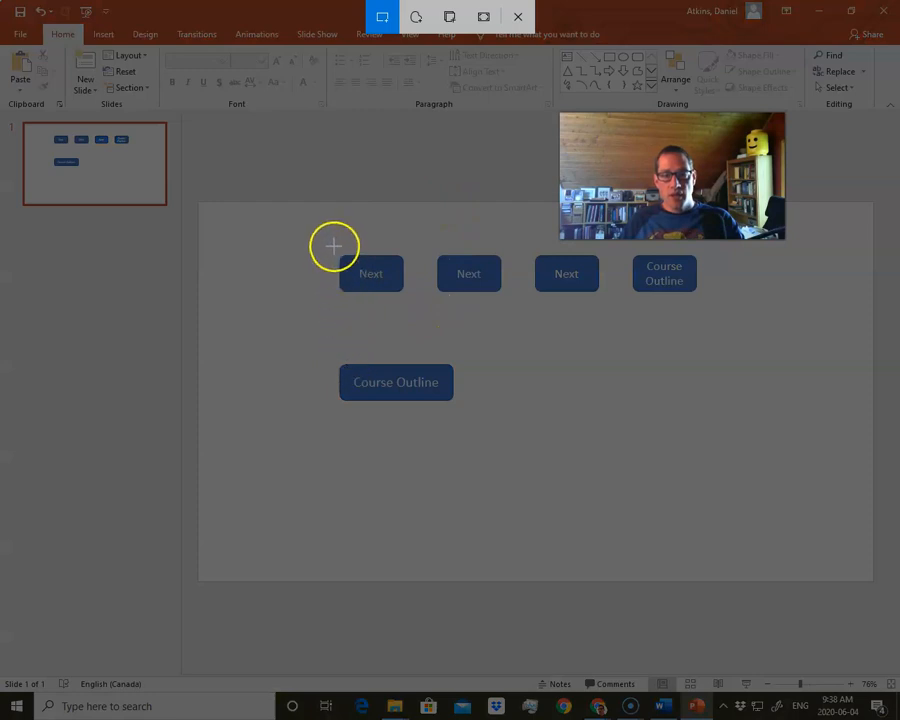
{"action": "mouse_move", "coordinate": [327, 238]}
{"action": "left_mouse_down"}
{"action": "mouse_move", "coordinate": [343, 261]}
{"action": "mouse_move", "coordinate": [434, 315]}
{"action": "mouse_move", "coordinate": [333, 233]}
{"action": "left_mouse_up"}
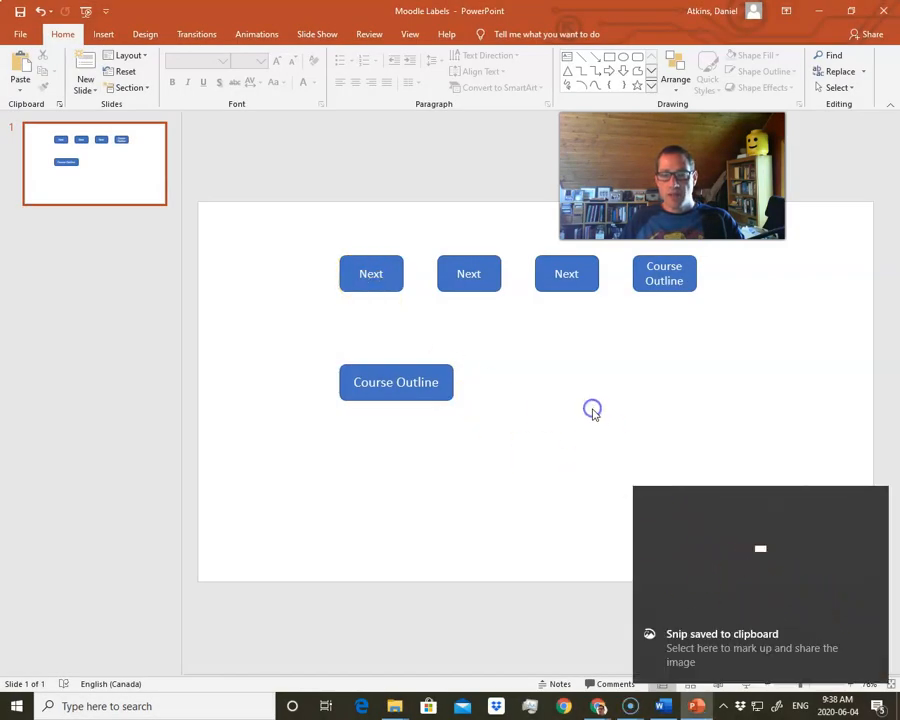
{"action": "key", "text": "super+shift+s"}
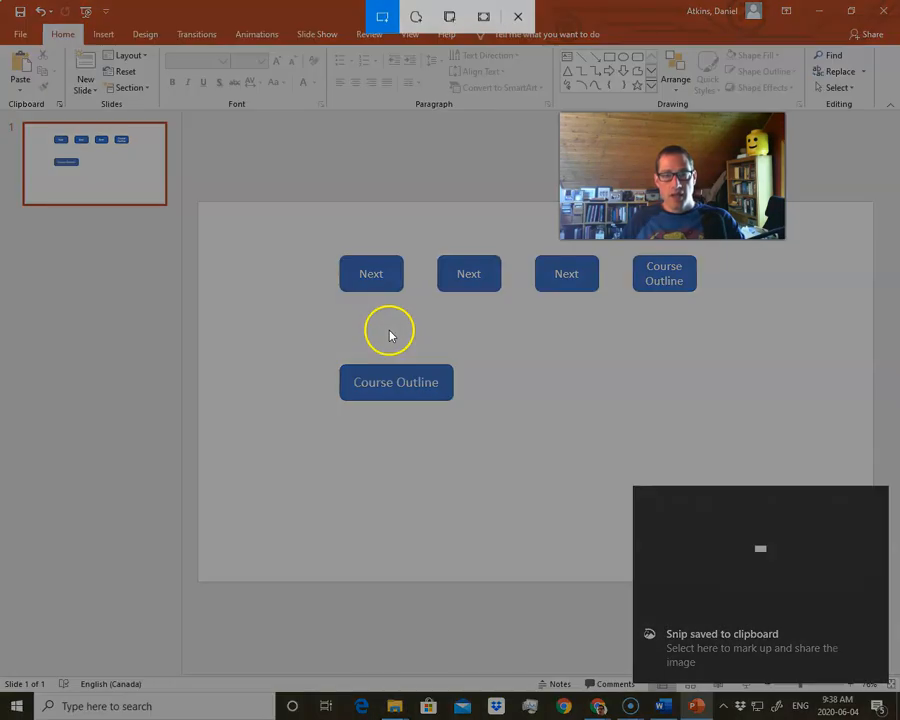
{"action": "mouse_move", "coordinate": [340, 363]}
{"action": "left_mouse_down"}
{"action": "mouse_move", "coordinate": [364, 380]}
{"action": "mouse_move", "coordinate": [454, 396]}
{"action": "mouse_move", "coordinate": [454, 404]}
{"action": "left_mouse_up"}
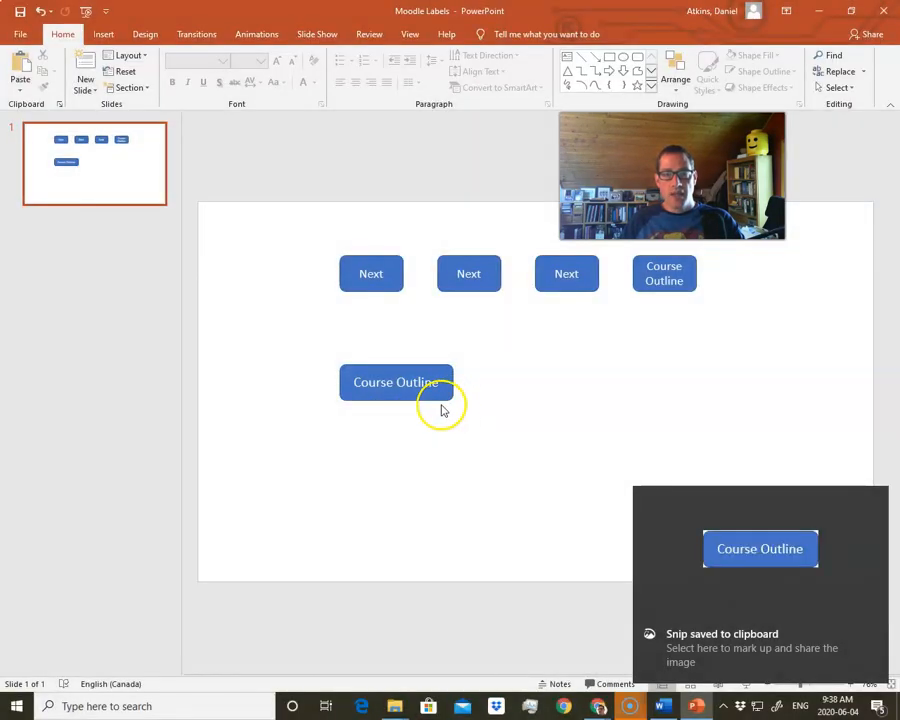
{"action": "left_click", "coordinate": [722, 650]}
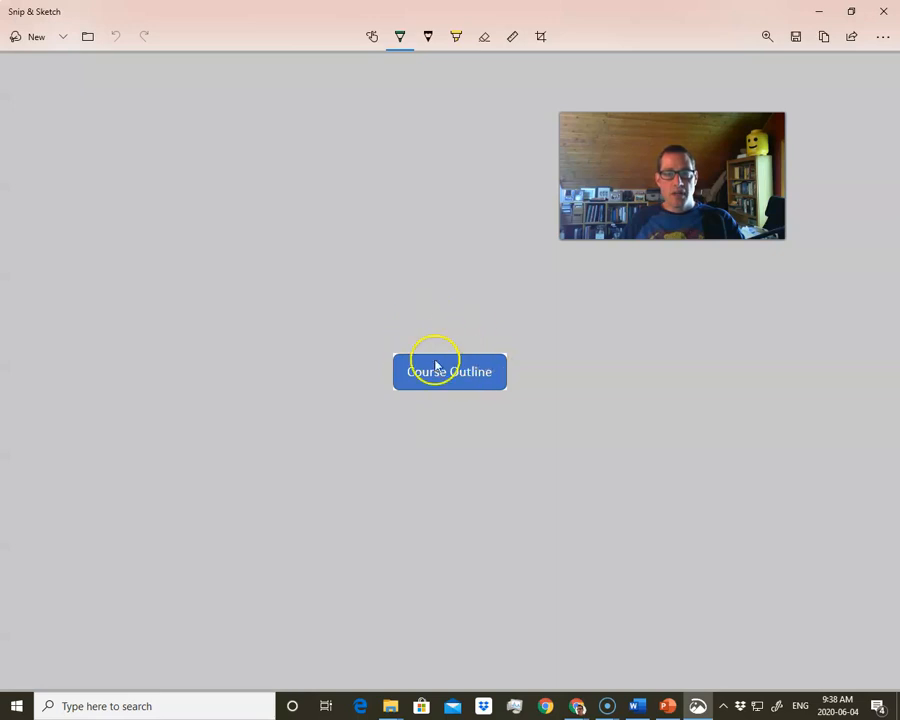
{"action": "left_click", "coordinate": [543, 37]}
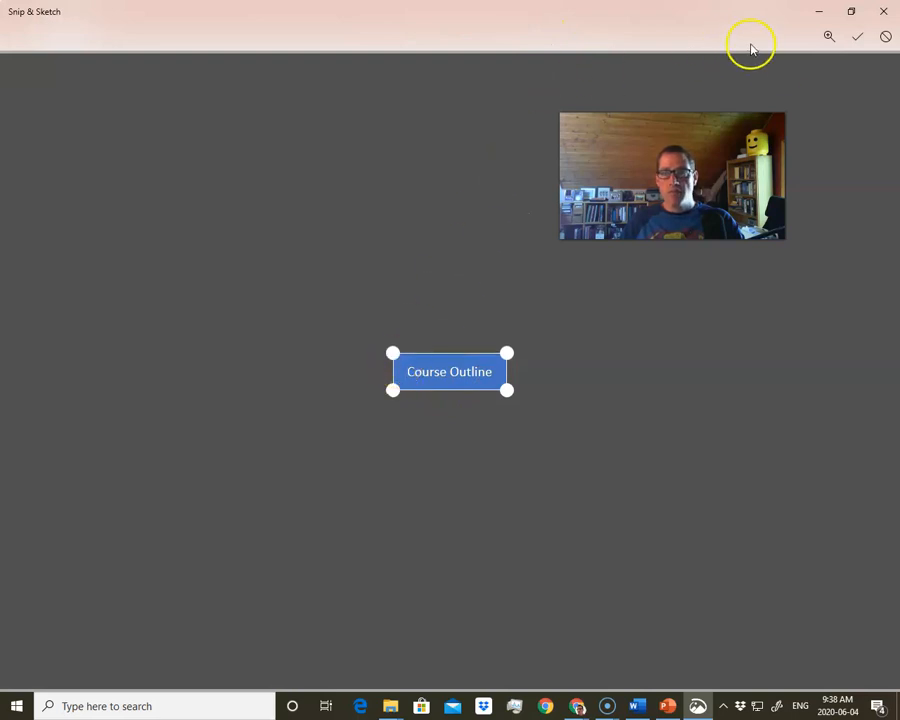
{"action": "left_click", "coordinate": [856, 37]}
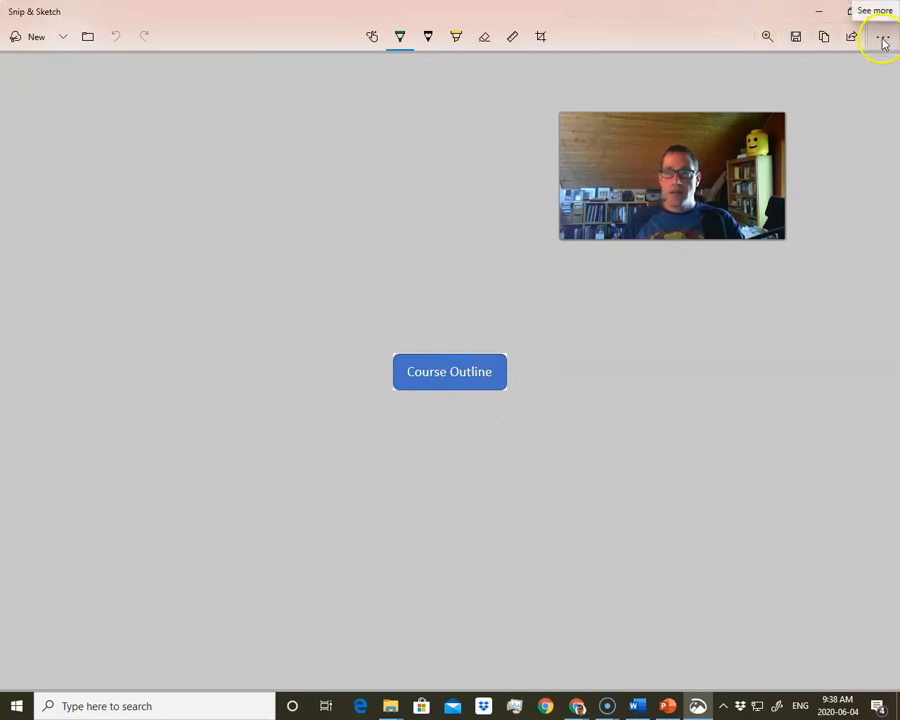
- Save the snip as Course Outline Button 2 in PNG format in the Moodle Videos folder and close Snip & Sketch
{"action": "left_click", "coordinate": [797, 37]}
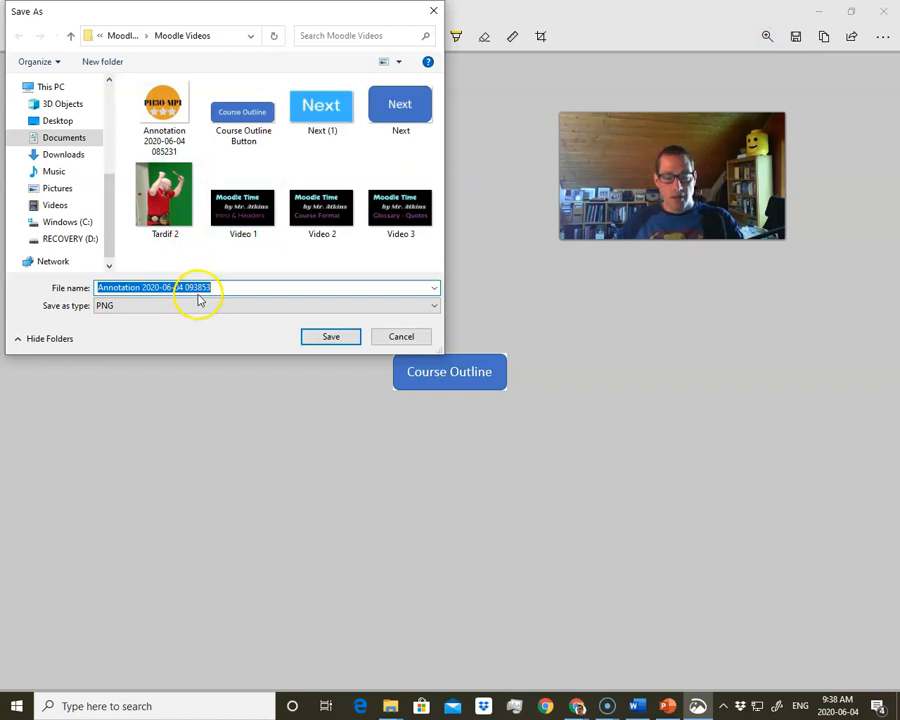
{"action": "type", "text": "Cor"}
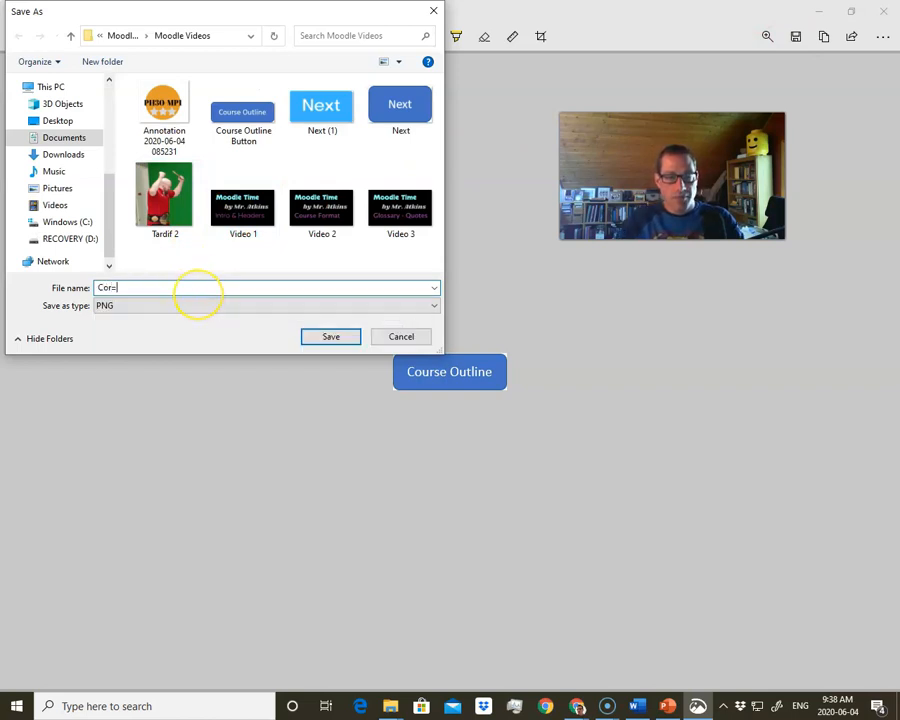
{"action": "key", "text": "BackSpace"}
{"action": "key", "text": "BackSpace"}
{"action": "type", "text": "ourse Outline"}
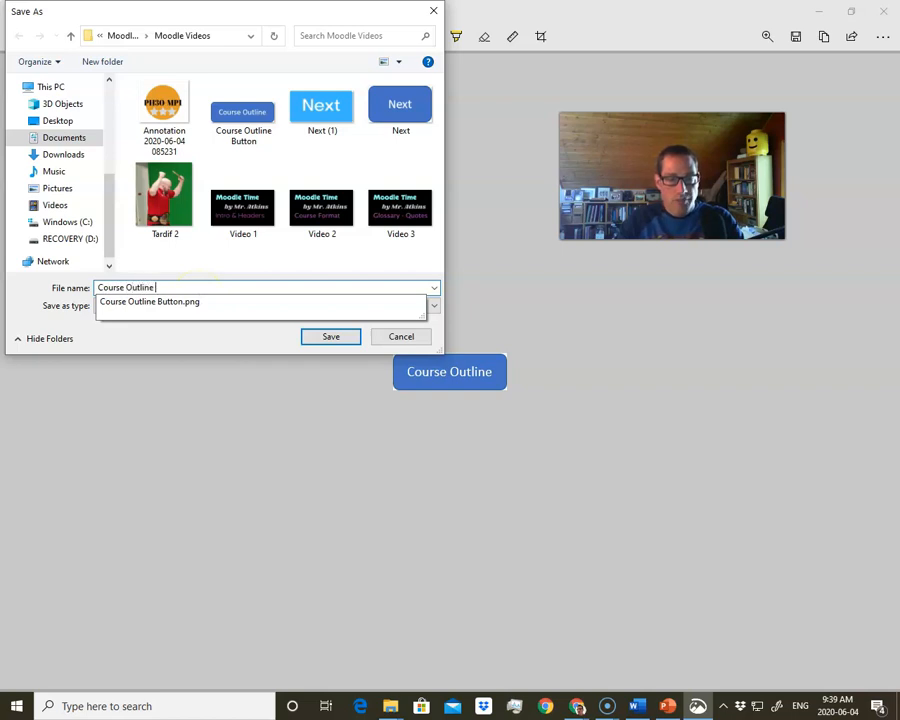
{"action": "type", "text": " Button 2"}
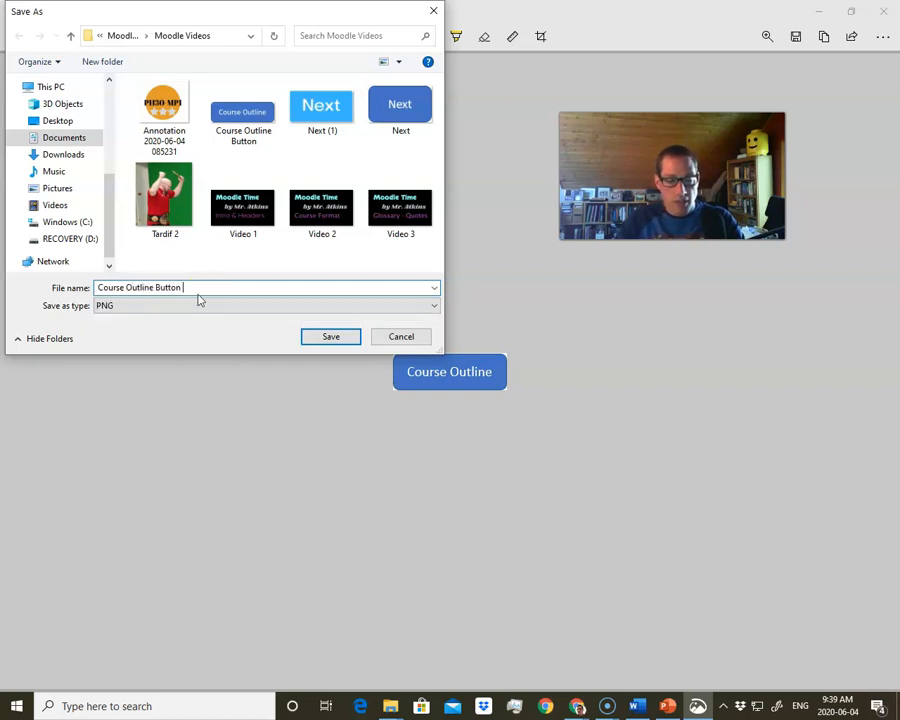
{"action": "left_click", "coordinate": [321, 337]}
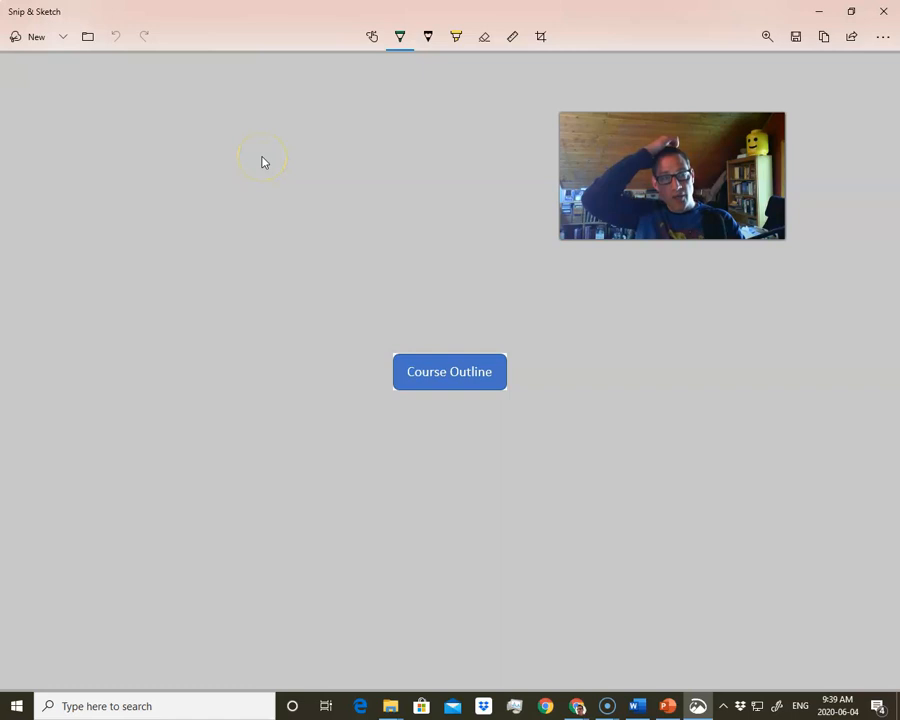
{"action": "left_click", "coordinate": [883, 14]}
- Locate Snip & Sketch in the Windows list of installed apps without launching it
{"action": "left_click", "coordinate": [16, 706]}
{"action": "scroll", "coordinate": [160, 474], "scroll_direction": "down", "scroll_amount": 10}
{"action": "scroll", "coordinate": [159, 478], "scroll_direction": "down", "scroll_amount": 15}
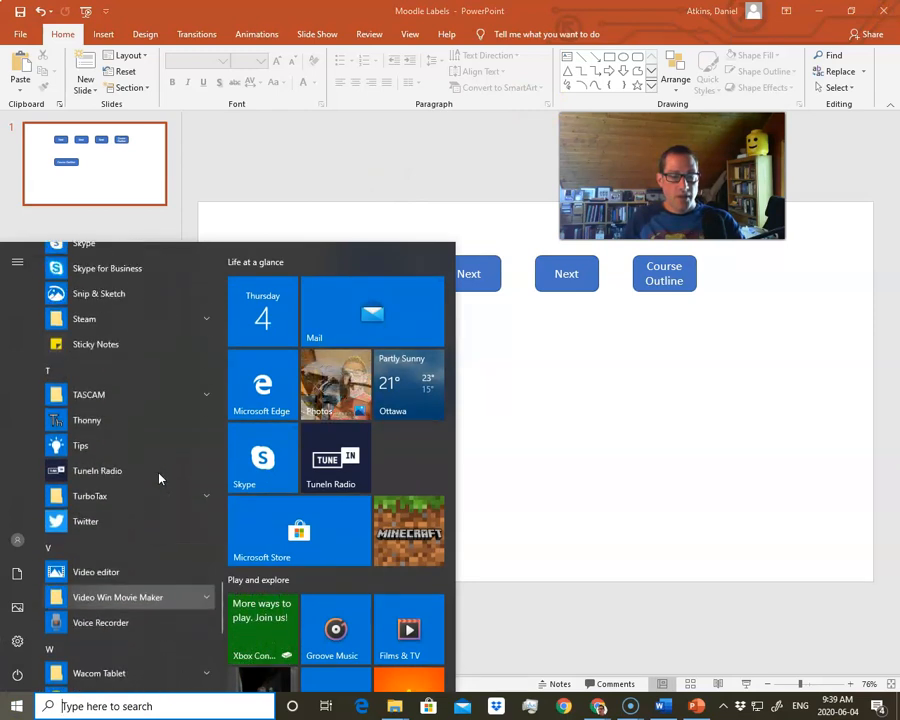
{"action": "scroll", "coordinate": [159, 476], "scroll_direction": "up", "scroll_amount": 4}
{"action": "left_click", "coordinate": [107, 502]}
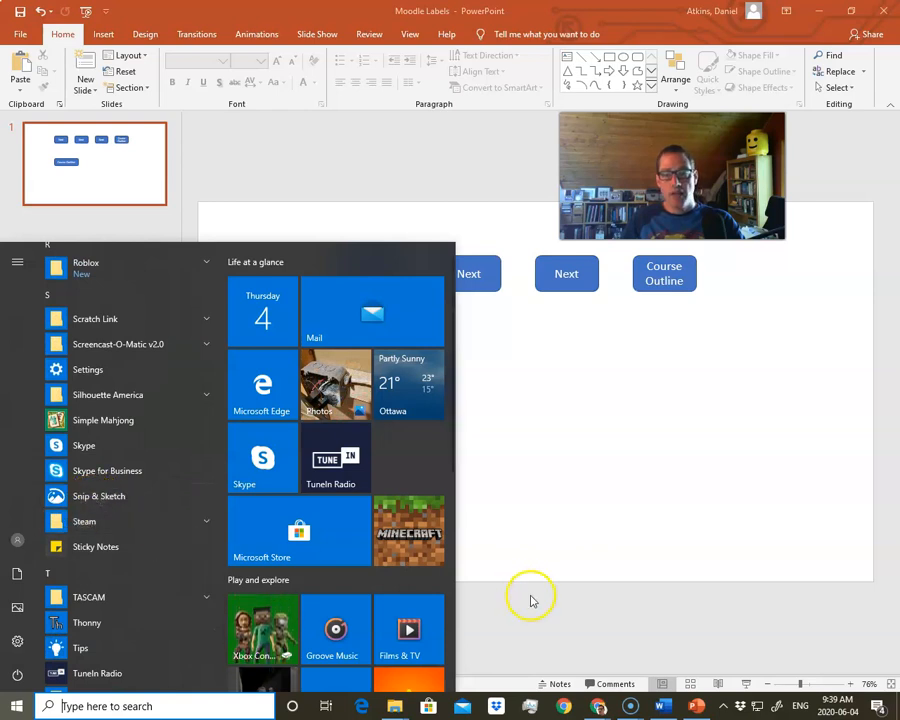
{"action": "left_click", "coordinate": [570, 620]}
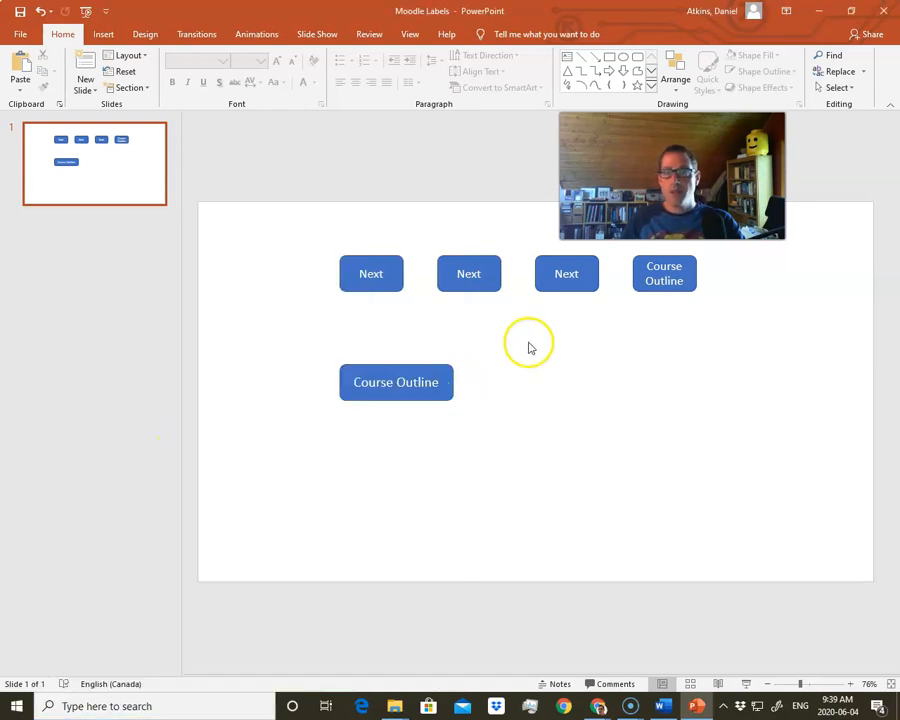
- Leave PowerPoint for the Moodle course page and open the Message from Teacher block's configuration
{"action": "left_click", "coordinate": [882, 16]}
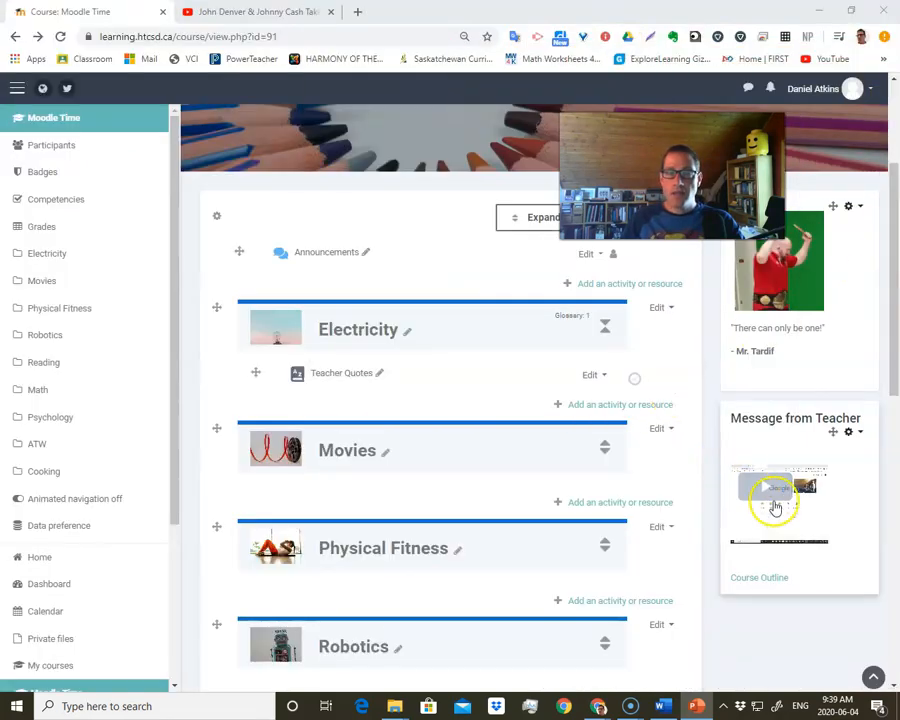
{"action": "left_click", "coordinate": [848, 432]}
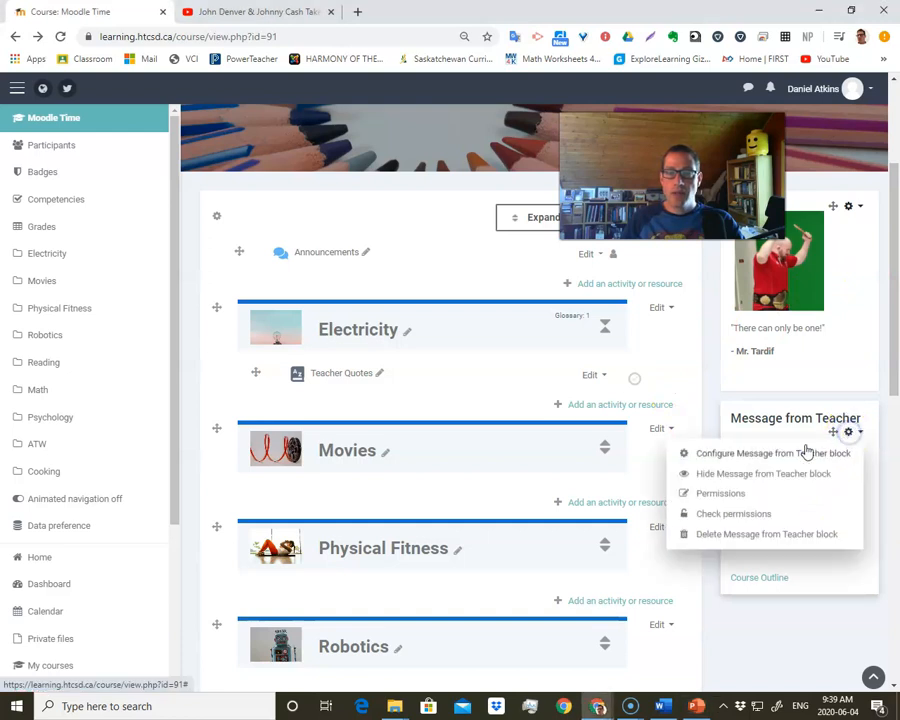
{"action": "left_click", "coordinate": [756, 452]}
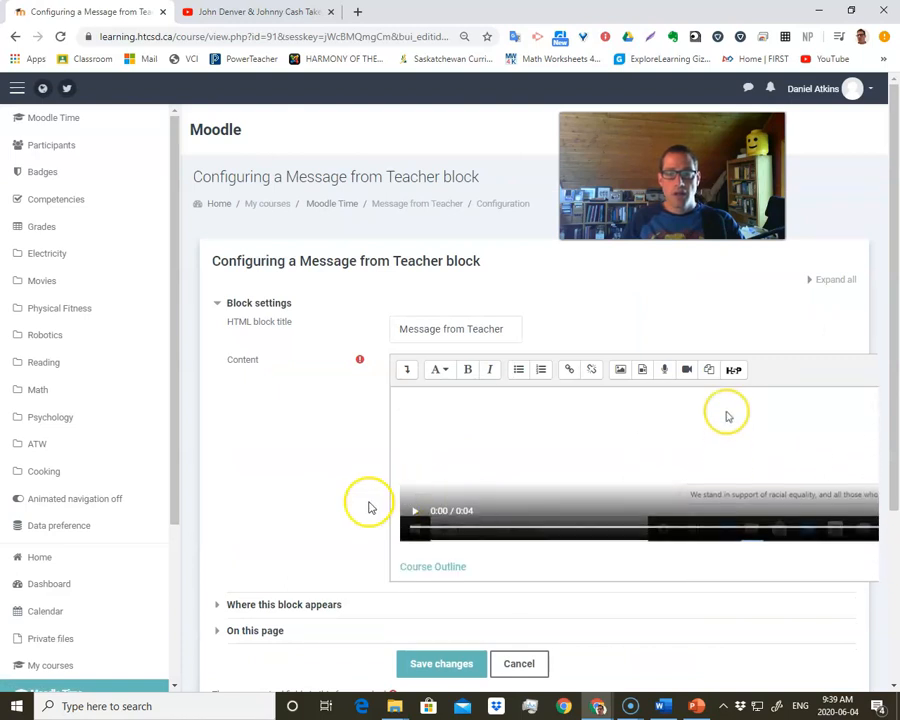
- Add an empty line between the video and the Course Outline link in the block's content
{"action": "scroll", "coordinate": [368, 502], "scroll_direction": "down", "scroll_amount": 1}
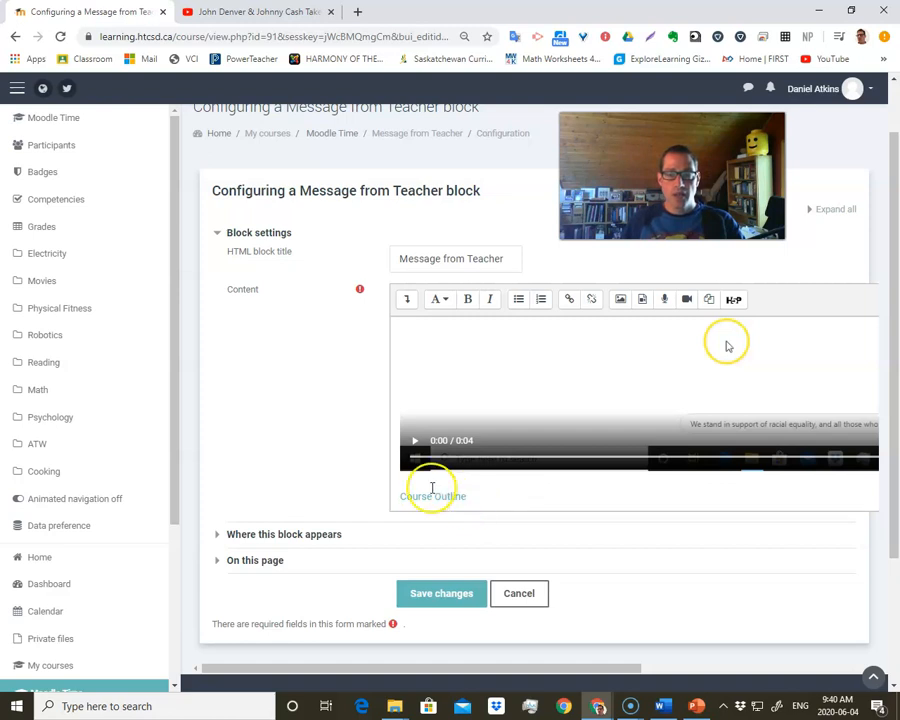
{"action": "left_click", "coordinate": [416, 483]}
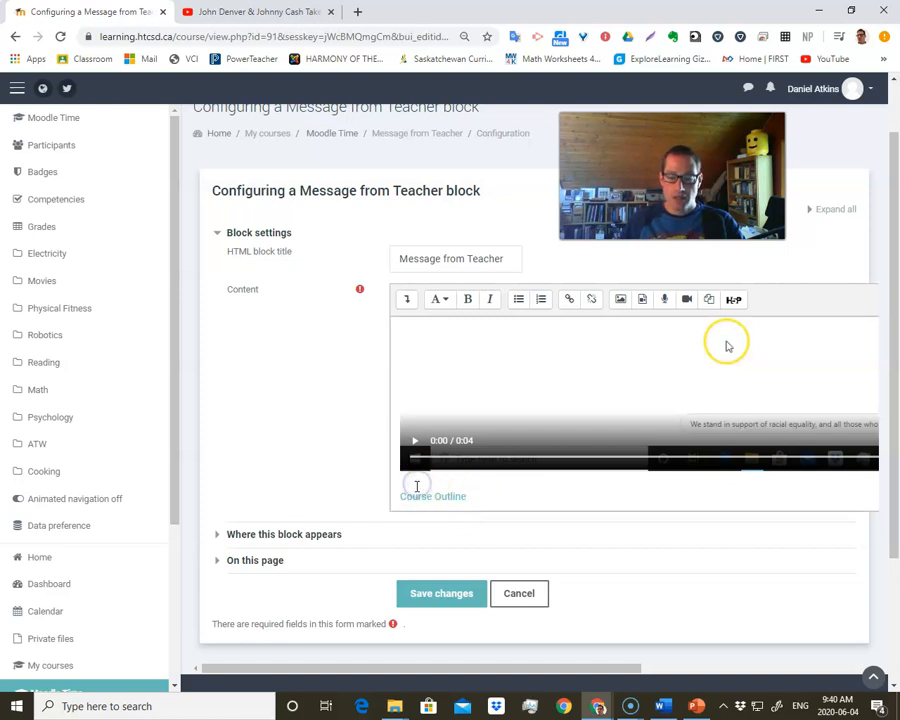
{"action": "key", "text": "Return"}
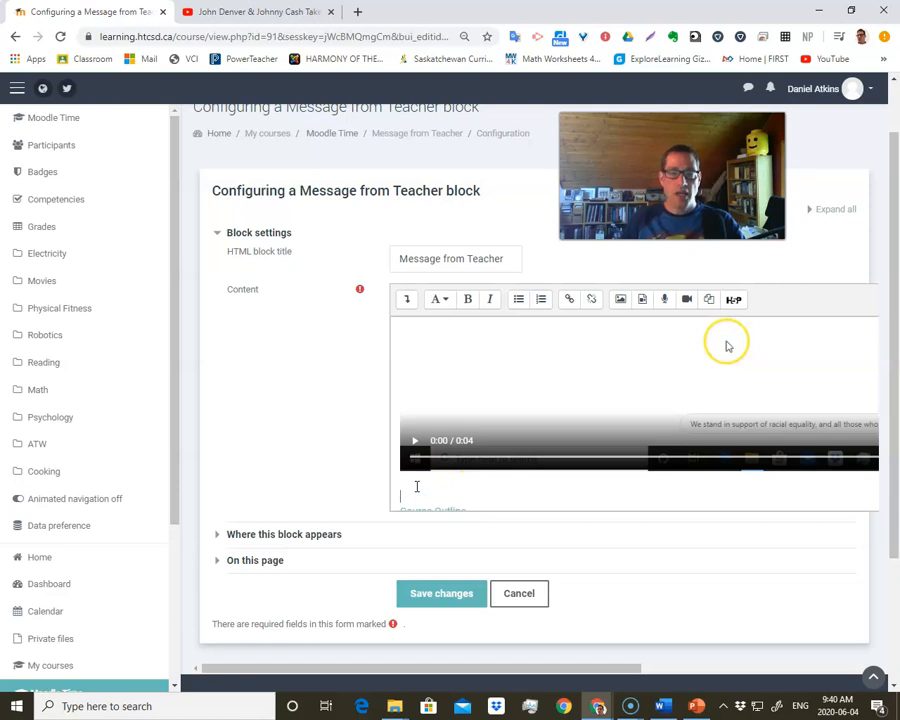
- Start inserting an image between the video and the Course Outline link by choosing a computer file to upload
{"action": "left_click", "coordinate": [622, 300]}
{"action": "left_click", "coordinate": [550, 322]}
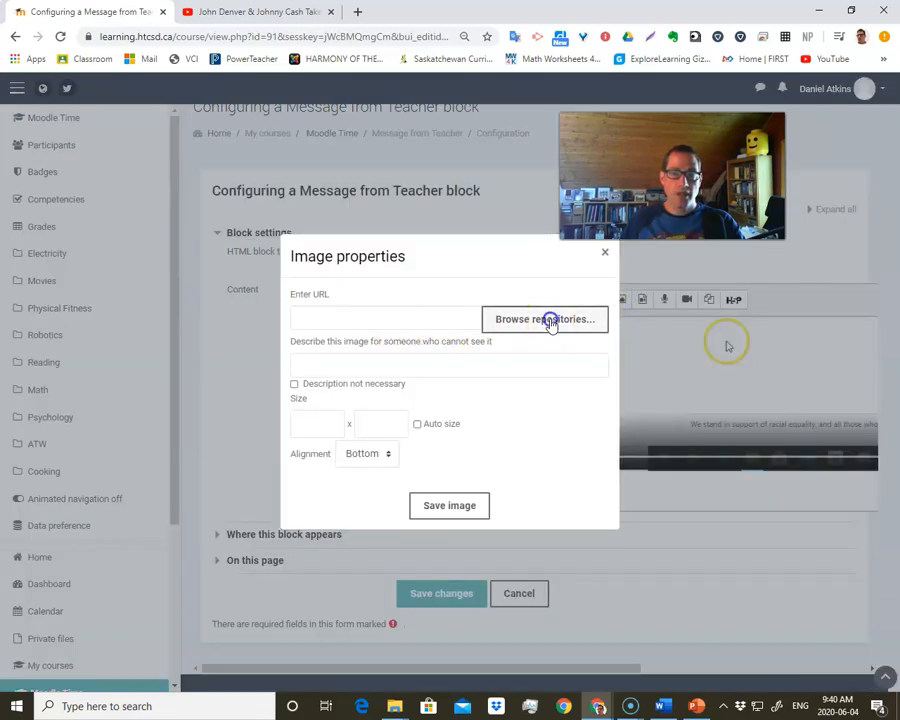
{"action": "left_click", "coordinate": [250, 316]}
{"action": "left_click", "coordinate": [347, 355]}
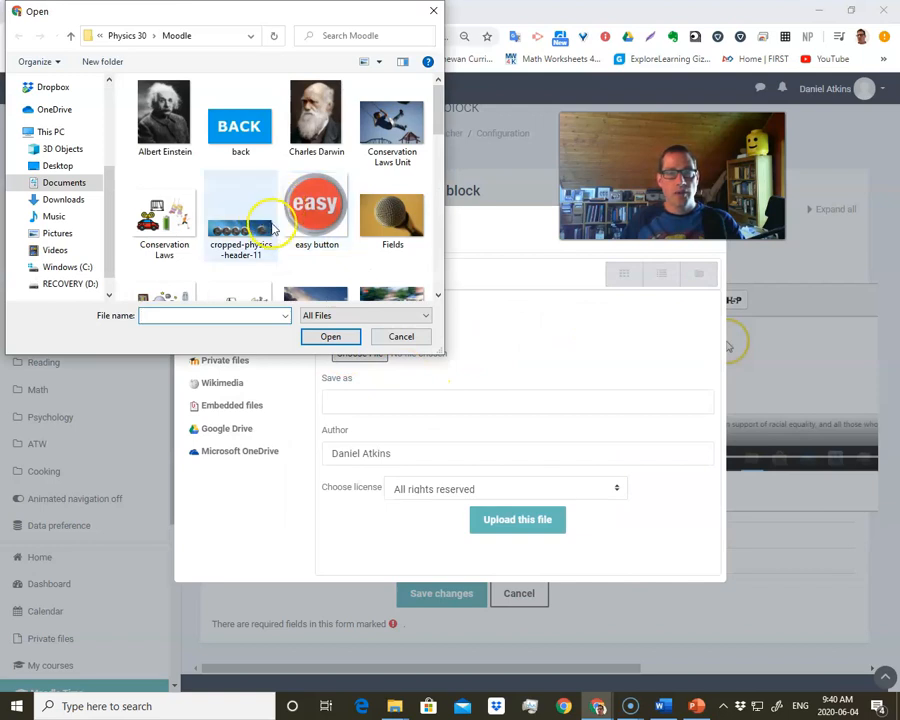
- Browse from the Physics 30 Moodle folder to 15 Spring 2020, Moodle Time, Moodle Videos
{"action": "scroll", "coordinate": [275, 228], "scroll_direction": "down", "scroll_amount": 4}
{"action": "scroll", "coordinate": [275, 228], "scroll_direction": "up", "scroll_amount": 1}
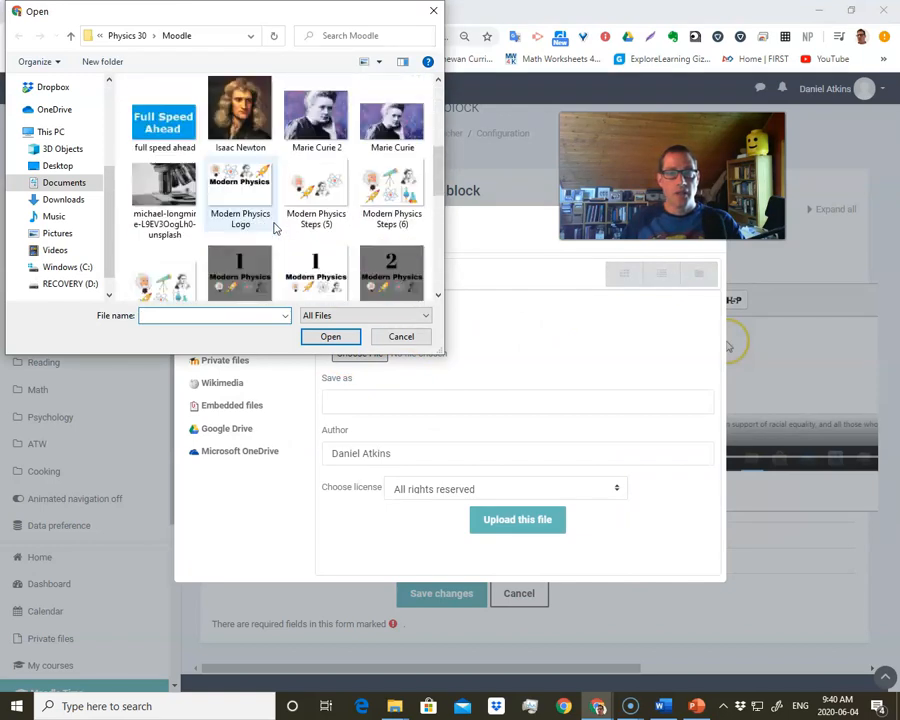
{"action": "scroll", "coordinate": [275, 228], "scroll_direction": "down", "scroll_amount": 5}
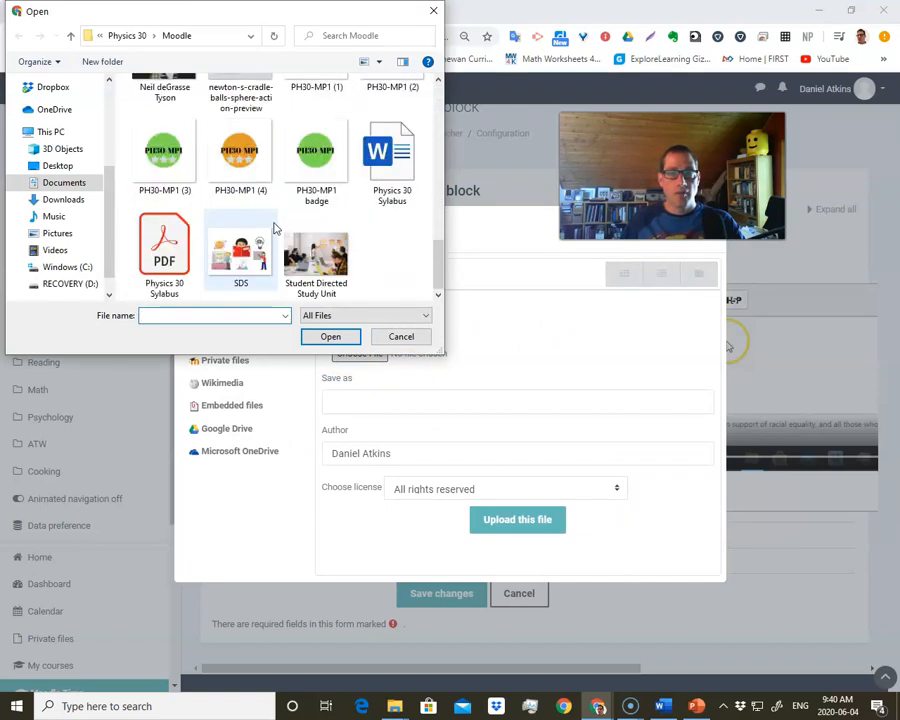
{"action": "scroll", "coordinate": [275, 228], "scroll_direction": "up", "scroll_amount": 5}
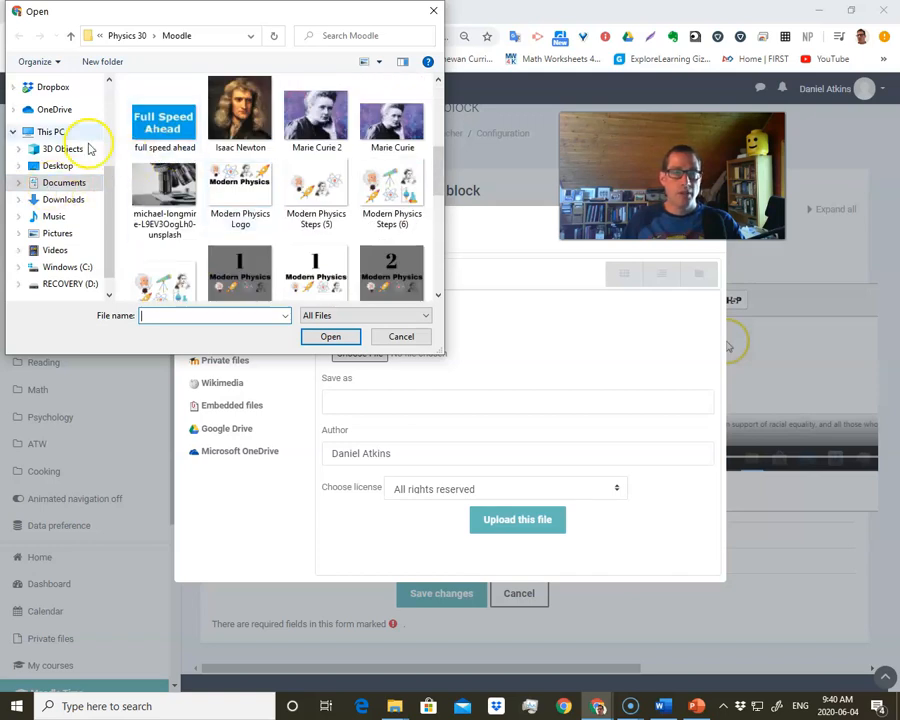
{"action": "left_click", "coordinate": [118, 36]}
{"action": "left_click", "coordinate": [126, 36]}
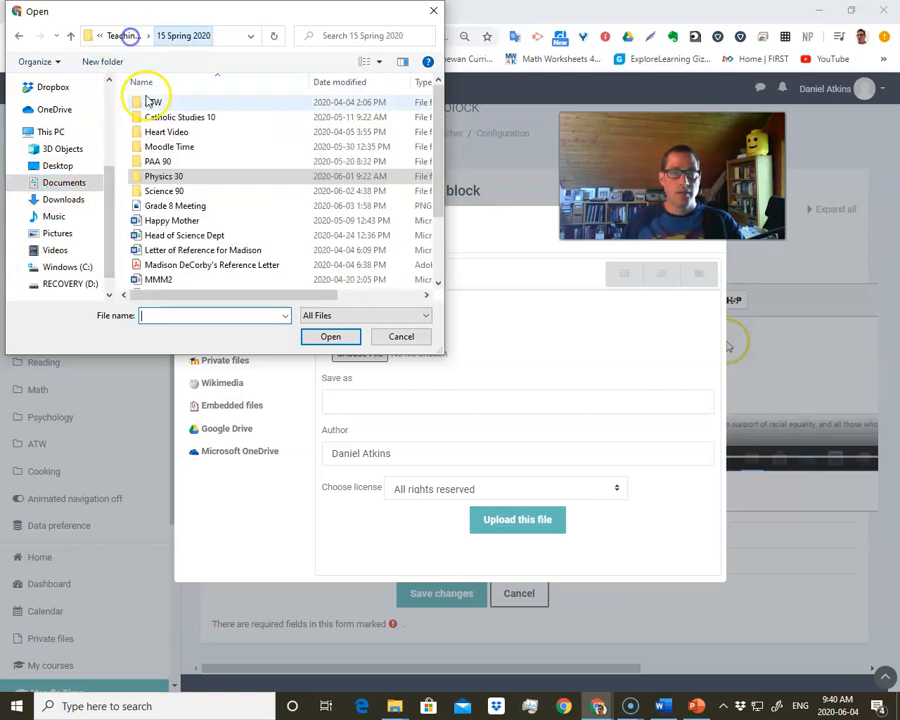
{"action": "double_click", "coordinate": [172, 147]}
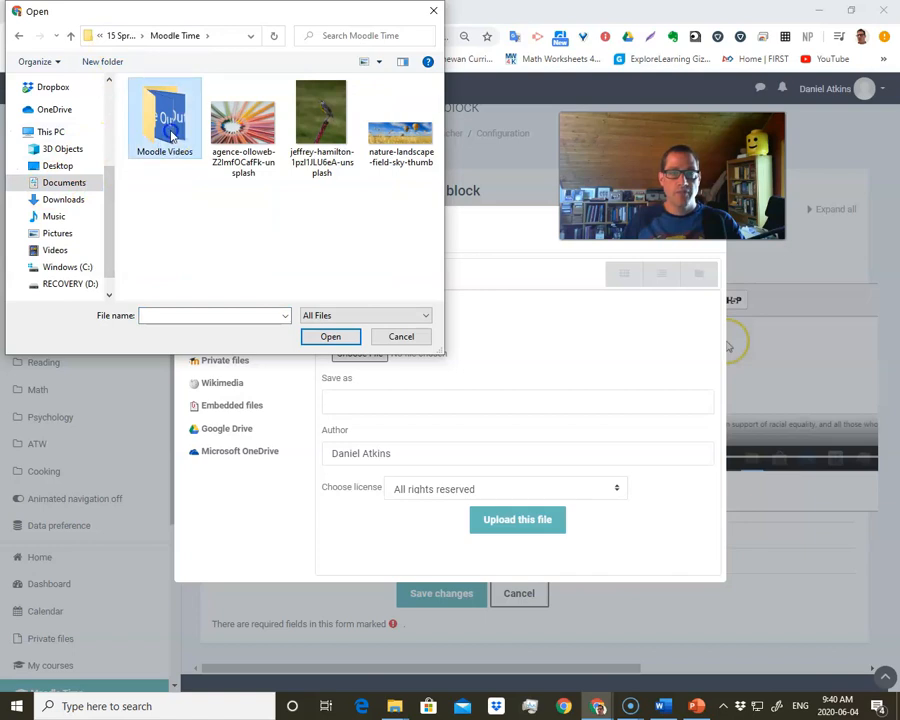
{"action": "double_click", "coordinate": [172, 135]}
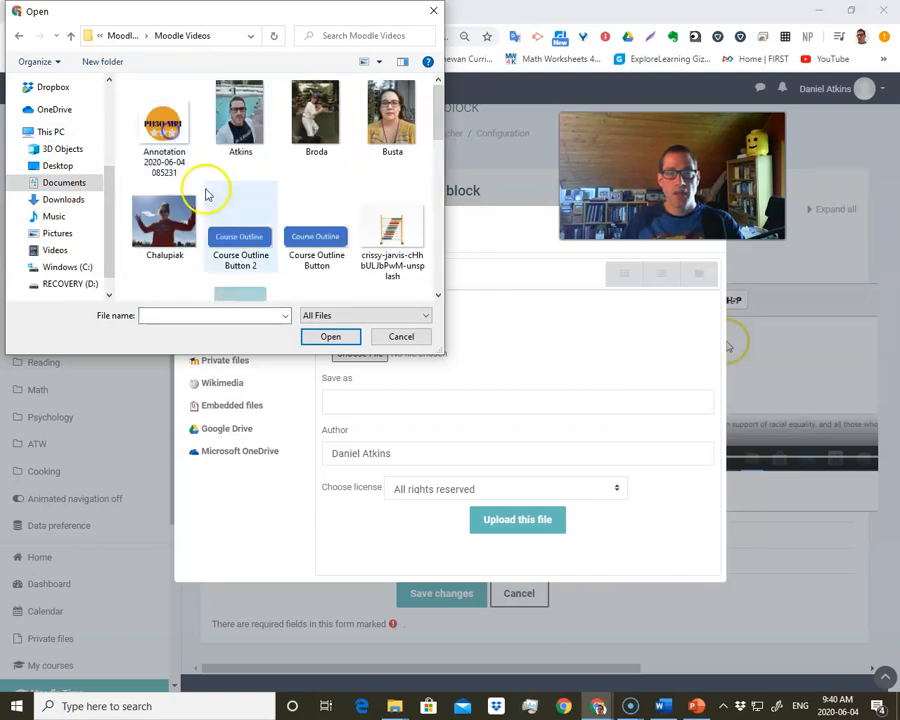
- Choose the Course Outline Button picture and upload it as the image source
{"action": "left_click", "coordinate": [315, 240]}
{"action": "left_click", "coordinate": [331, 336]}
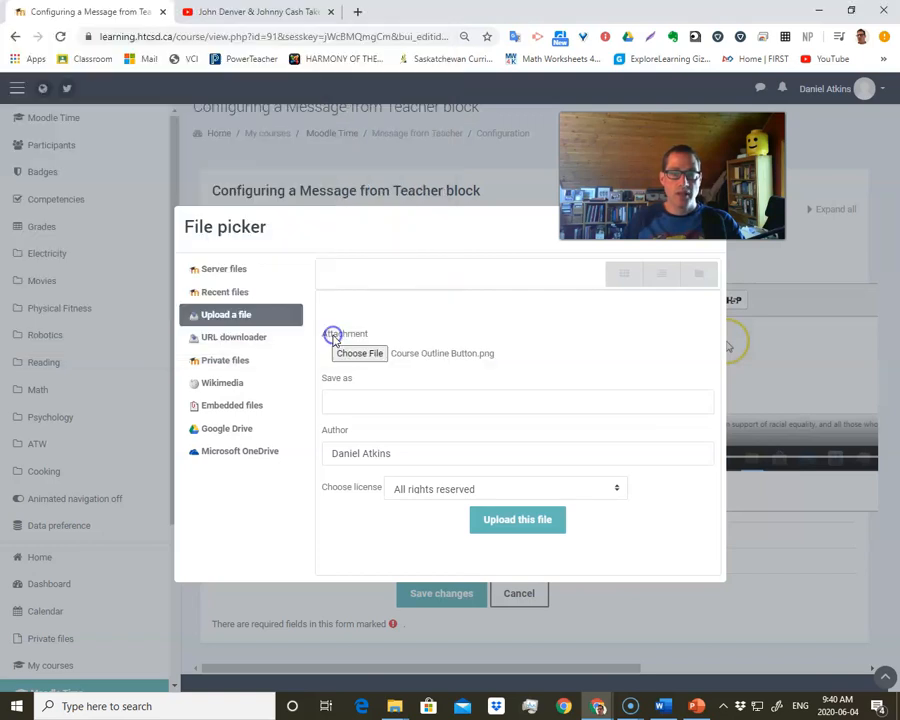
{"action": "left_click", "coordinate": [528, 533]}
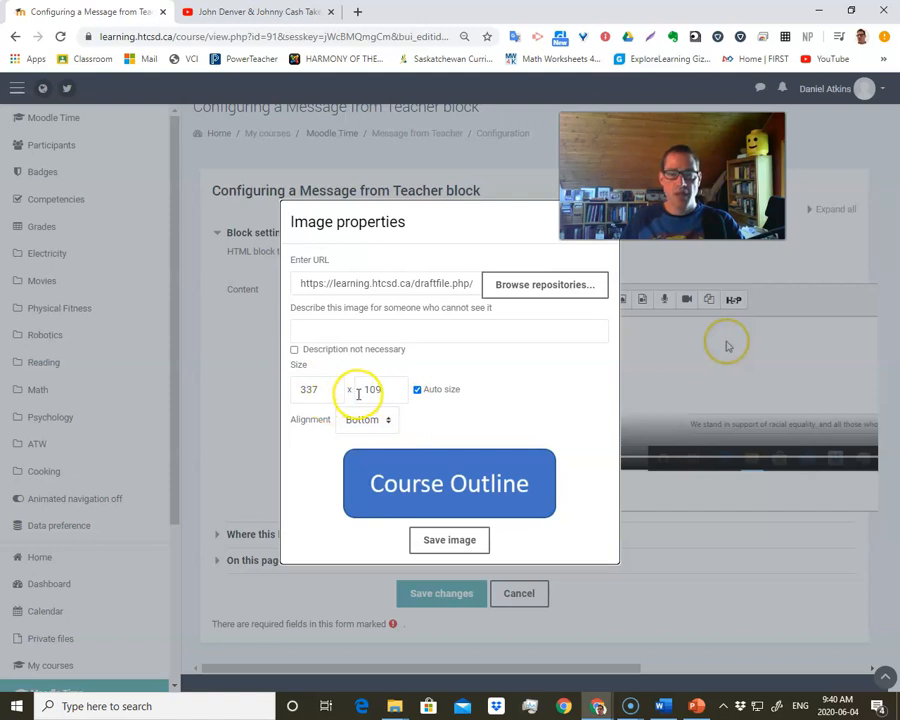
- Mark the image description as not necessary and insert the button image into the block's content
{"action": "left_click", "coordinate": [295, 351]}
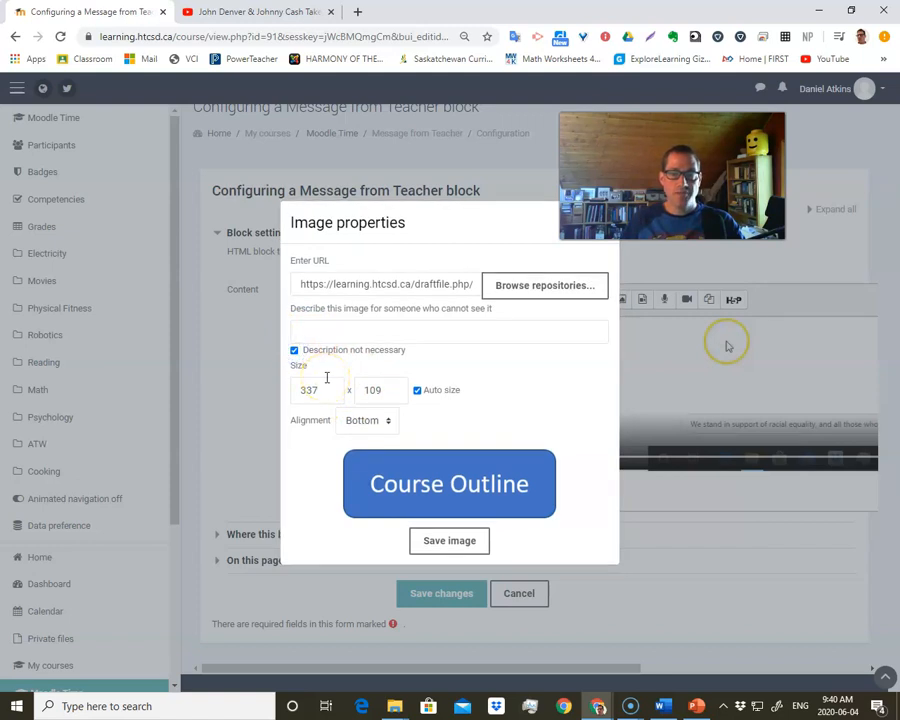
{"action": "left_click", "coordinate": [450, 542]}
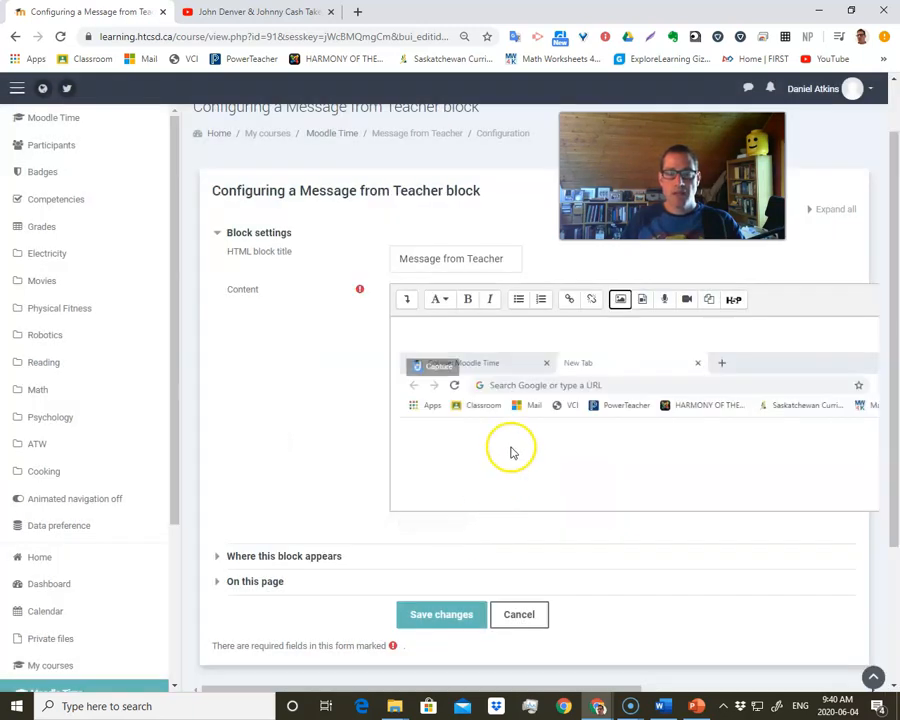
{"action": "scroll", "coordinate": [508, 446], "scroll_direction": "down", "scroll_amount": 5}
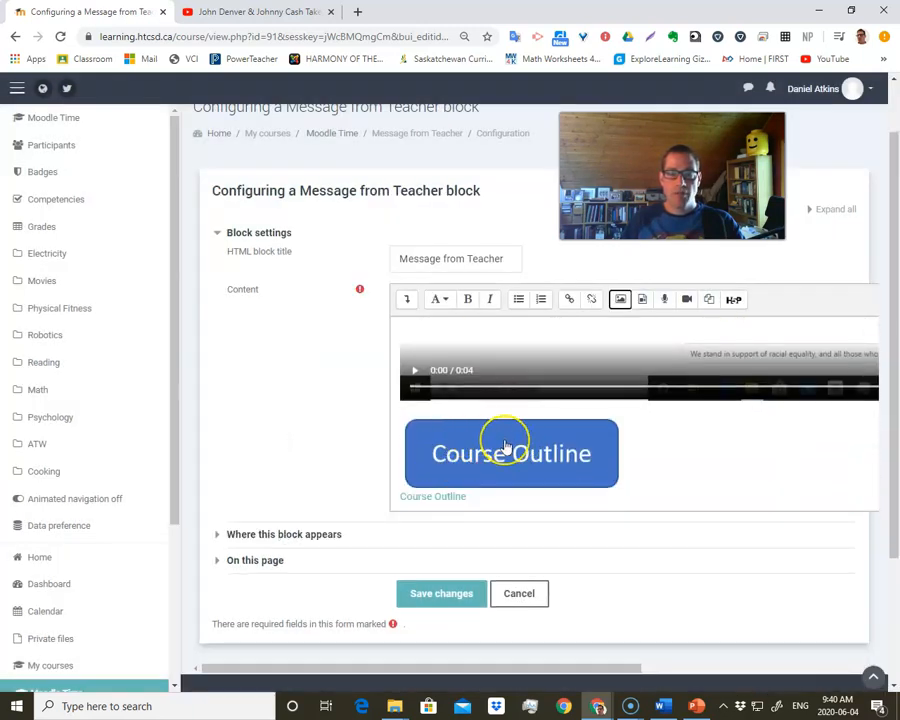
{"action": "left_click", "coordinate": [537, 450]}
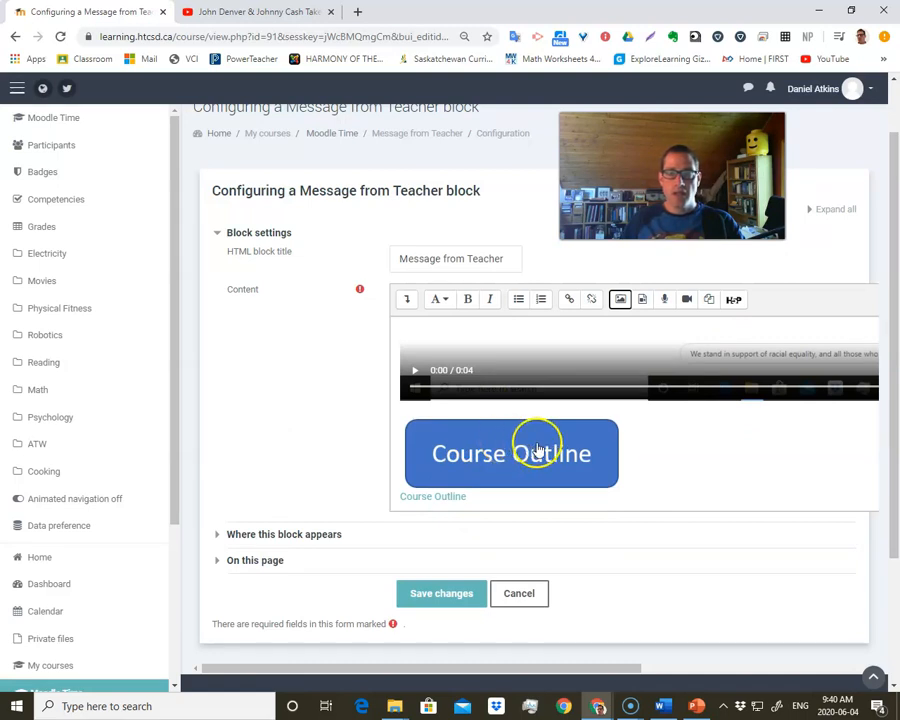
{"action": "left_click", "coordinate": [539, 449]}
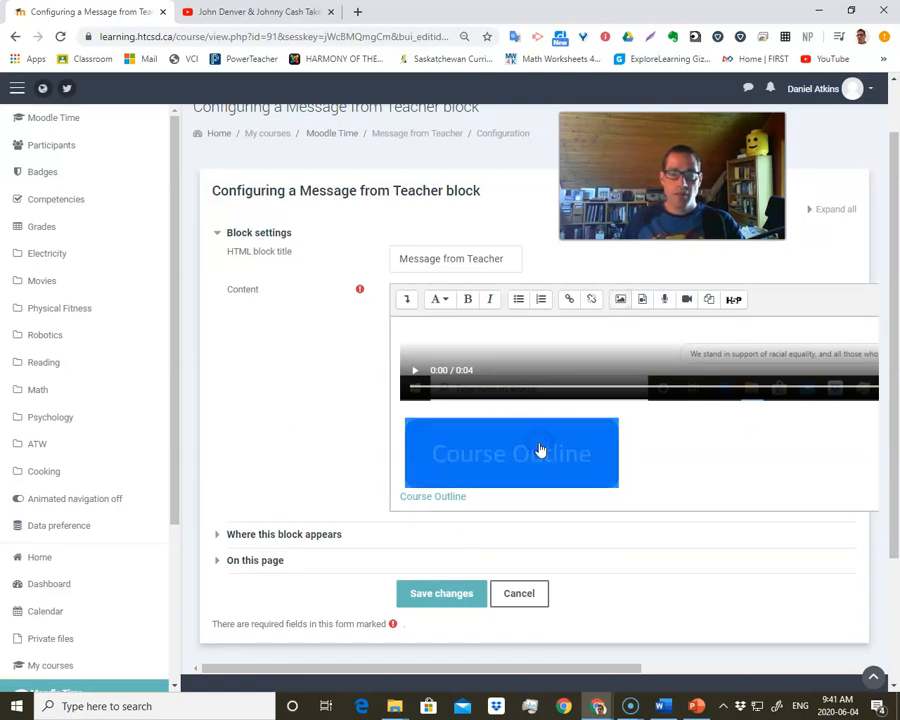
{"action": "left_click", "coordinate": [571, 305]}
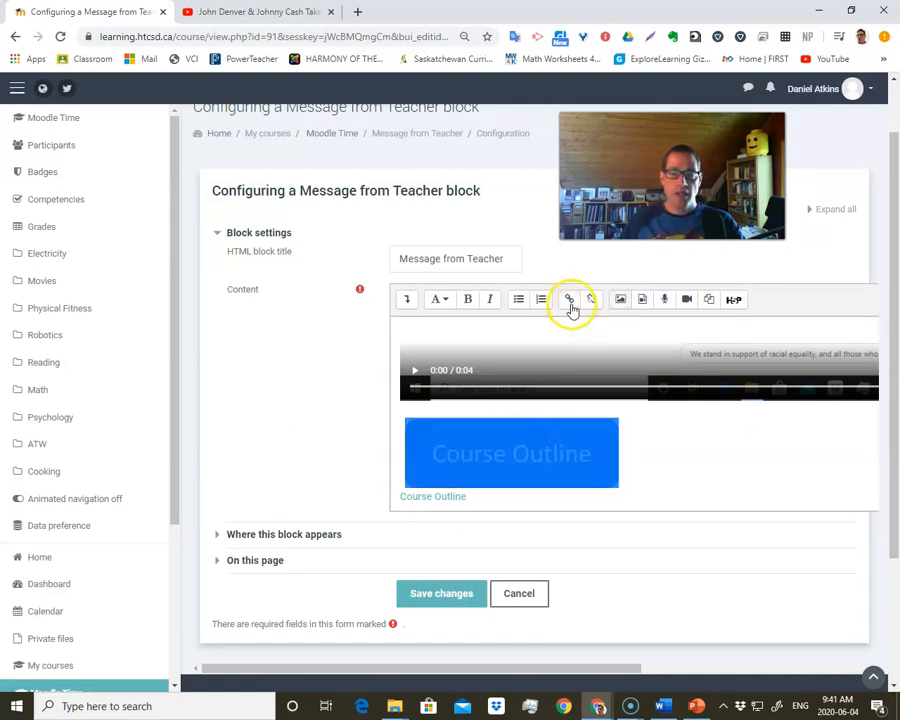
{"action": "left_click", "coordinate": [660, 458]}
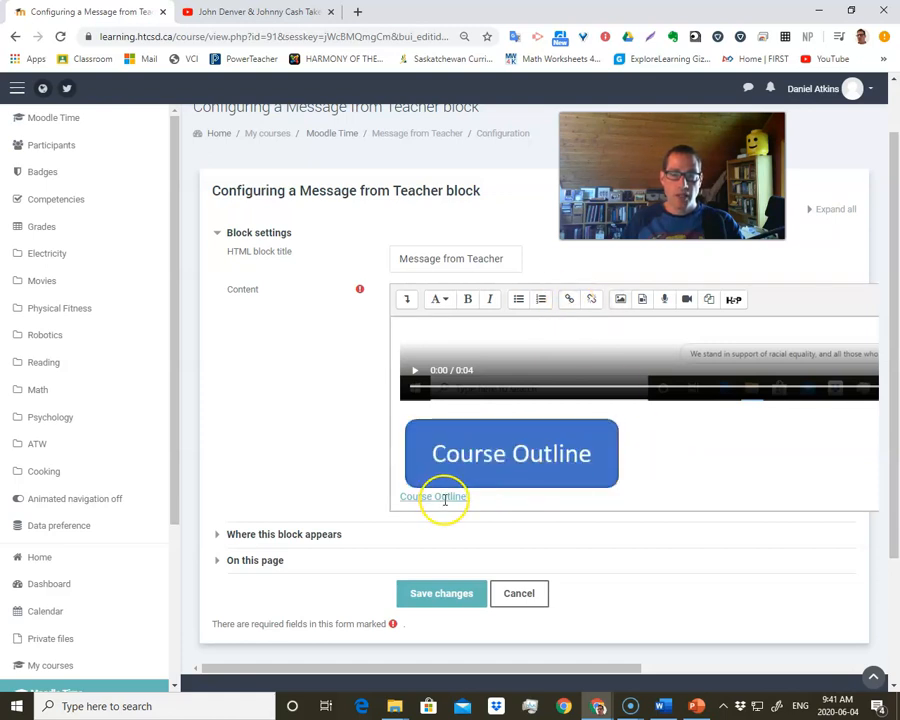
- Copy the Google Docs URL from the Course Outline text link and close its link settings without changing them
{"action": "left_click", "coordinate": [462, 500]}
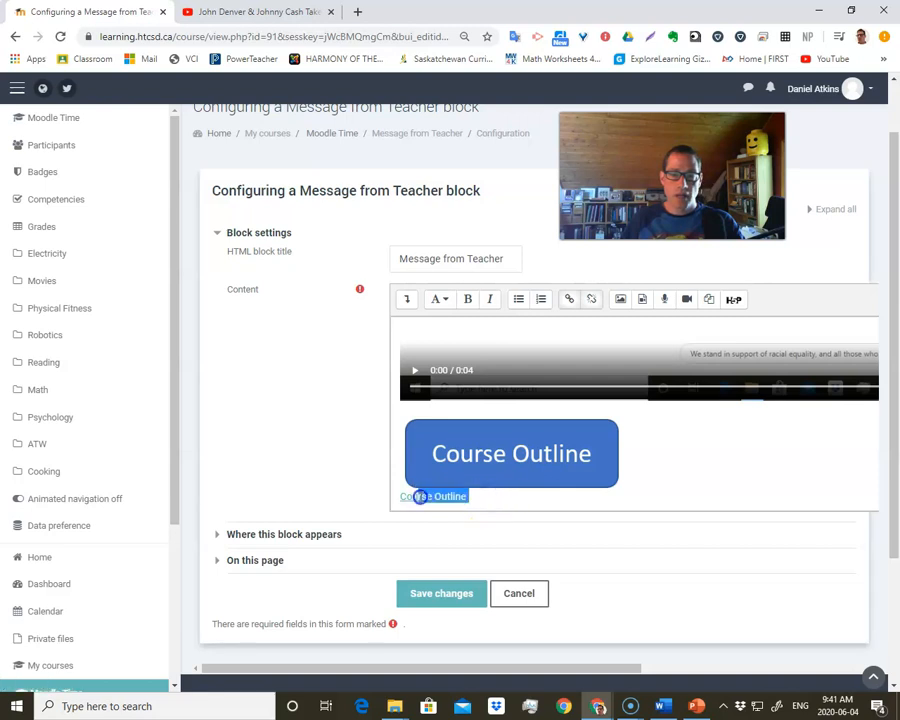
{"action": "left_click", "coordinate": [568, 300]}
{"action": "left_click", "coordinate": [439, 384]}
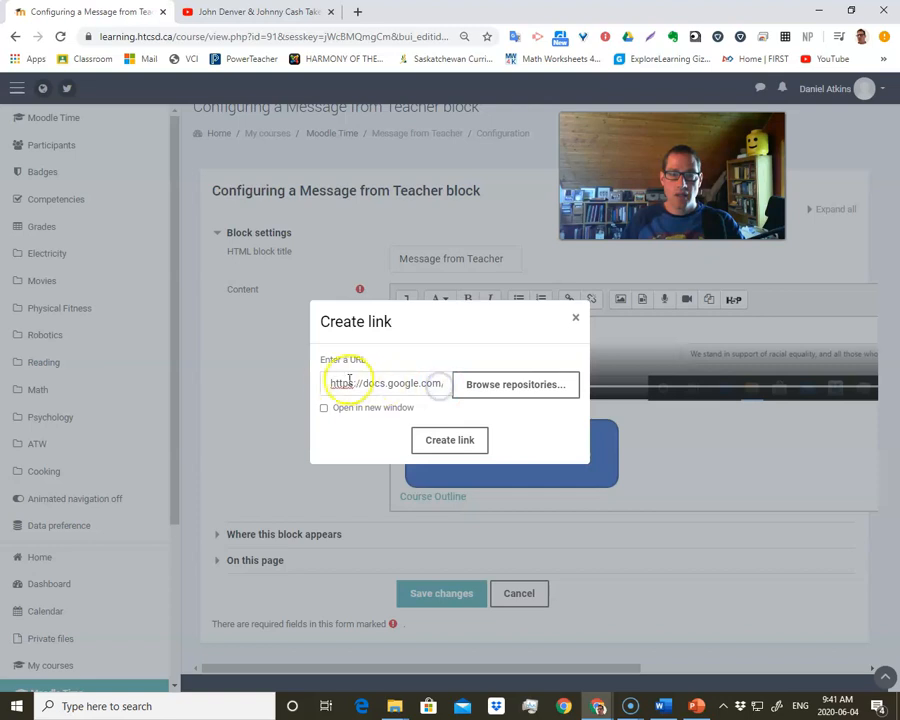
{"action": "left_click_drag", "start_coordinate": [331, 383], "coordinate": [606, 397]}
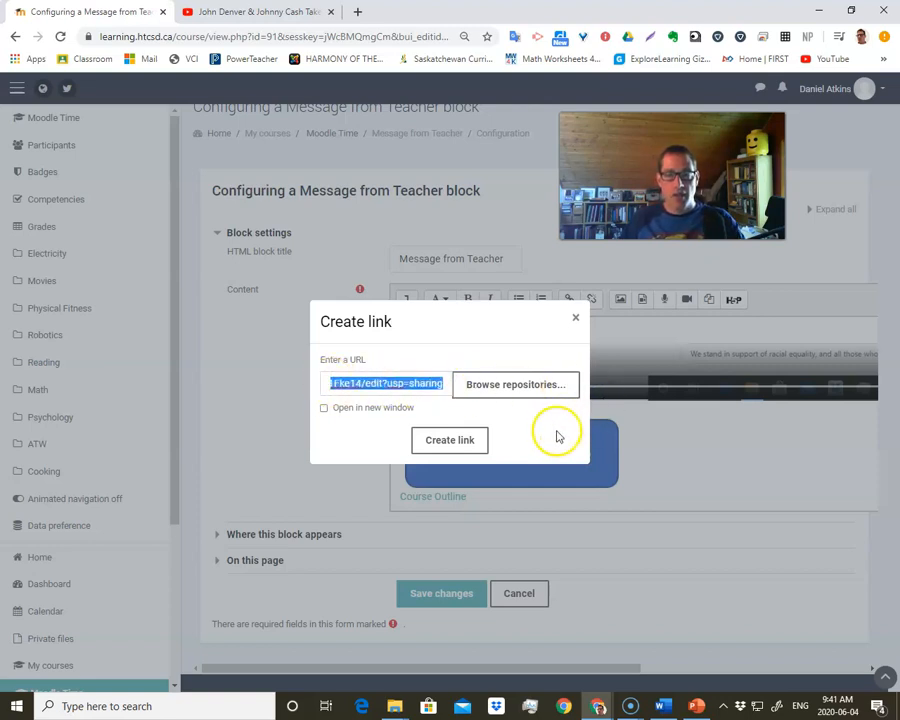
{"action": "left_click", "coordinate": [277, 460]}
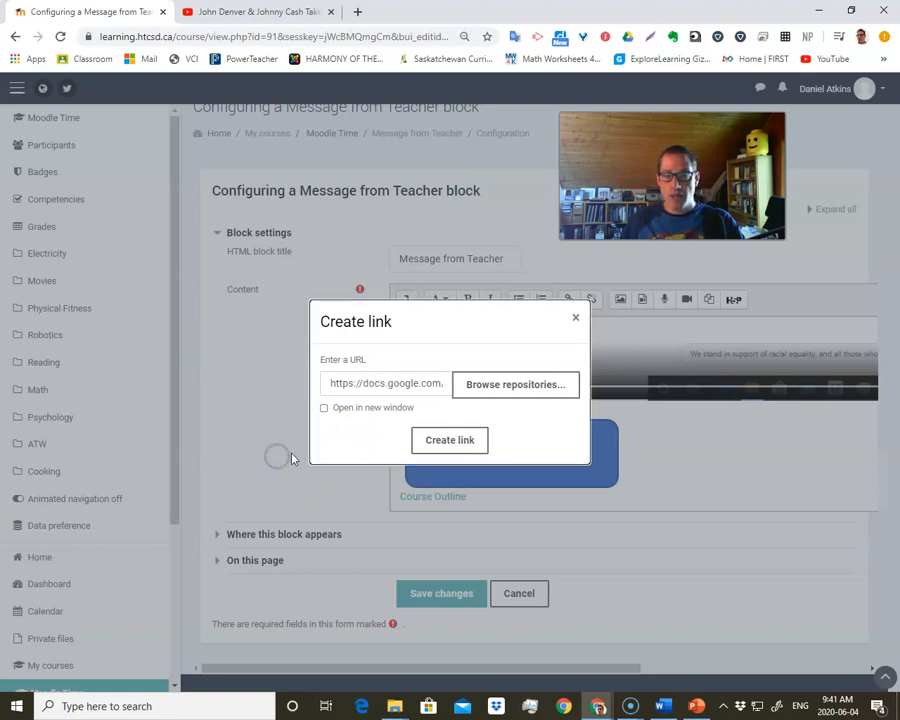
{"action": "left_click", "coordinate": [577, 320]}
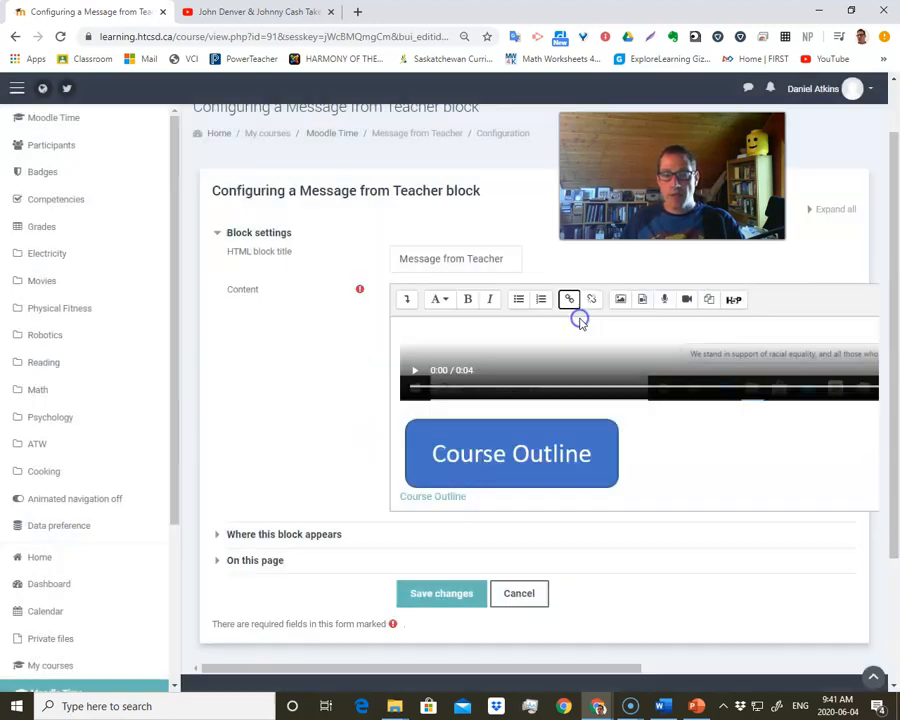
- Link the Course Outline button image to the copied Google Docs URL
{"action": "left_click", "coordinate": [507, 458]}
{"action": "left_click", "coordinate": [568, 299]}
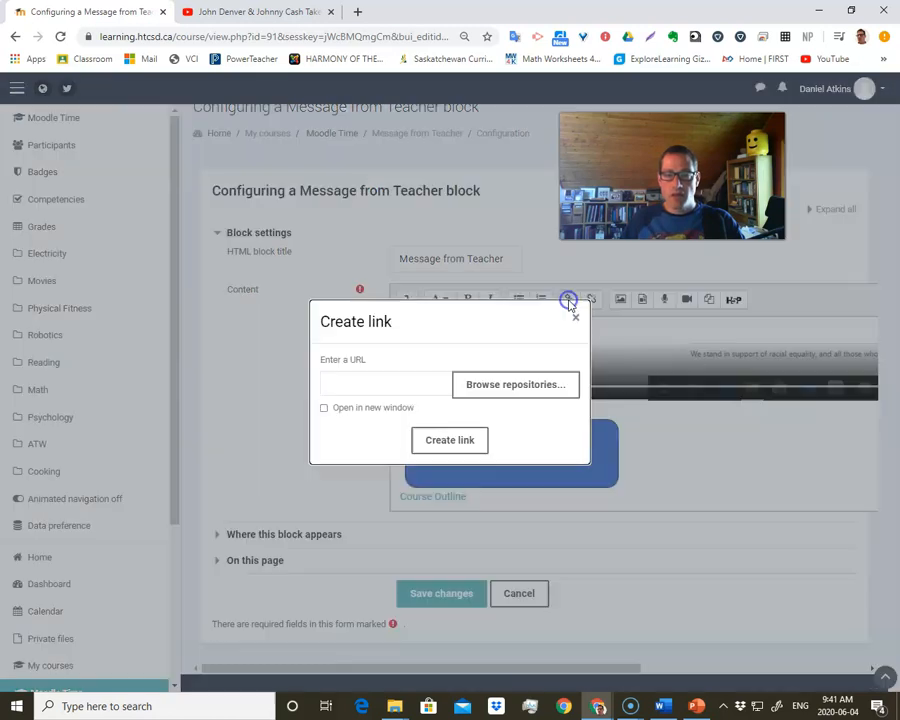
{"action": "left_click", "coordinate": [428, 387]}
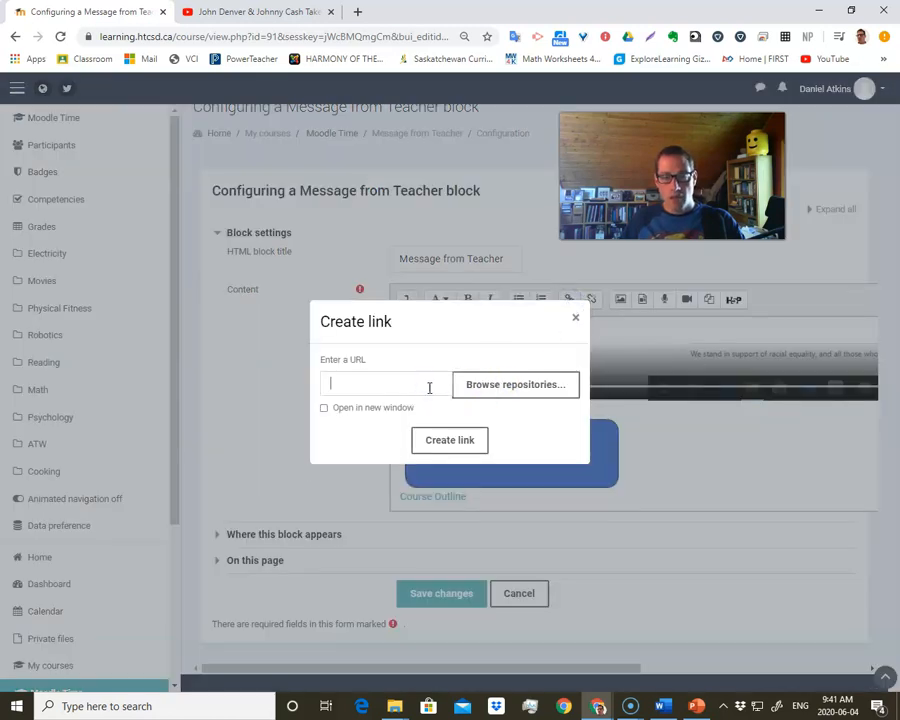
{"action": "left_click", "coordinate": [462, 440]}
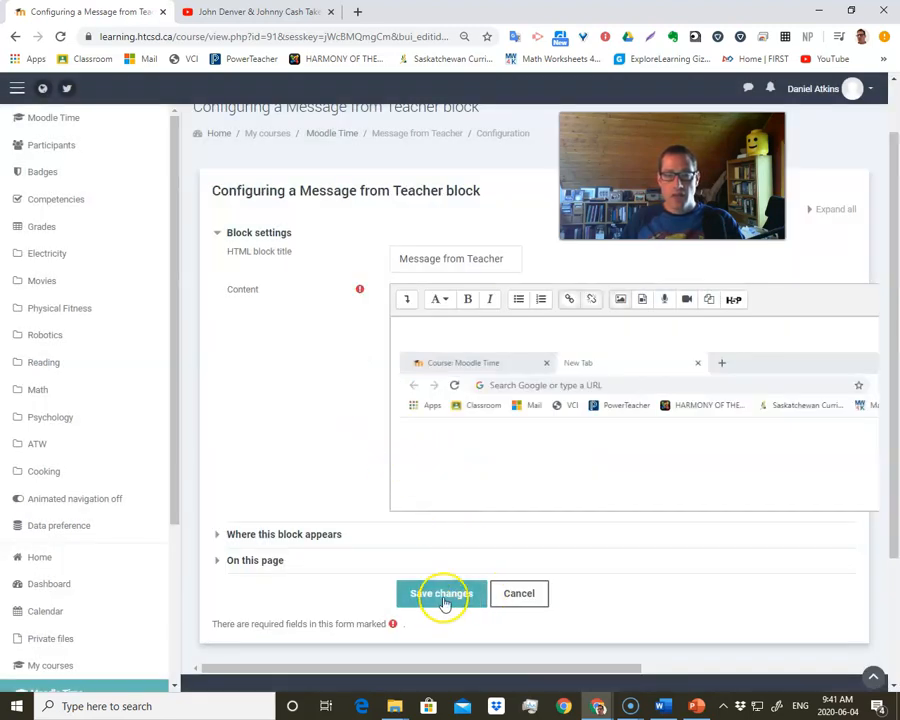
- Delete the Course Outline text link below the button image and save the block's changes
{"action": "scroll", "coordinate": [475, 448], "scroll_direction": "down", "scroll_amount": 3}
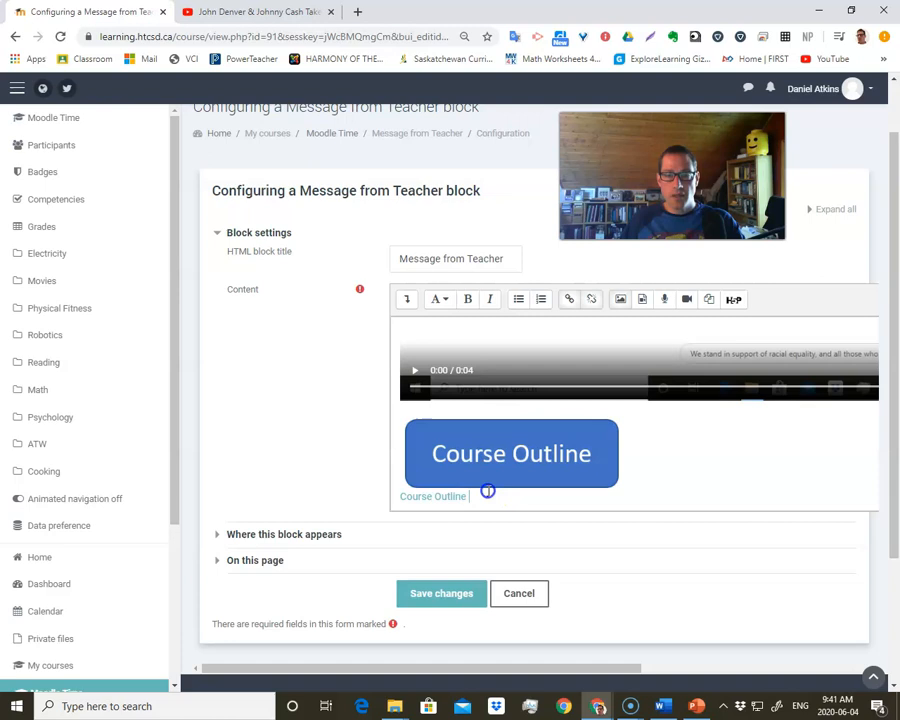
{"action": "left_click_drag", "start_coordinate": [484, 497], "coordinate": [356, 508]}
{"action": "left_click", "coordinate": [482, 494]}
{"action": "left_click_drag", "start_coordinate": [482, 494], "coordinate": [401, 500]}
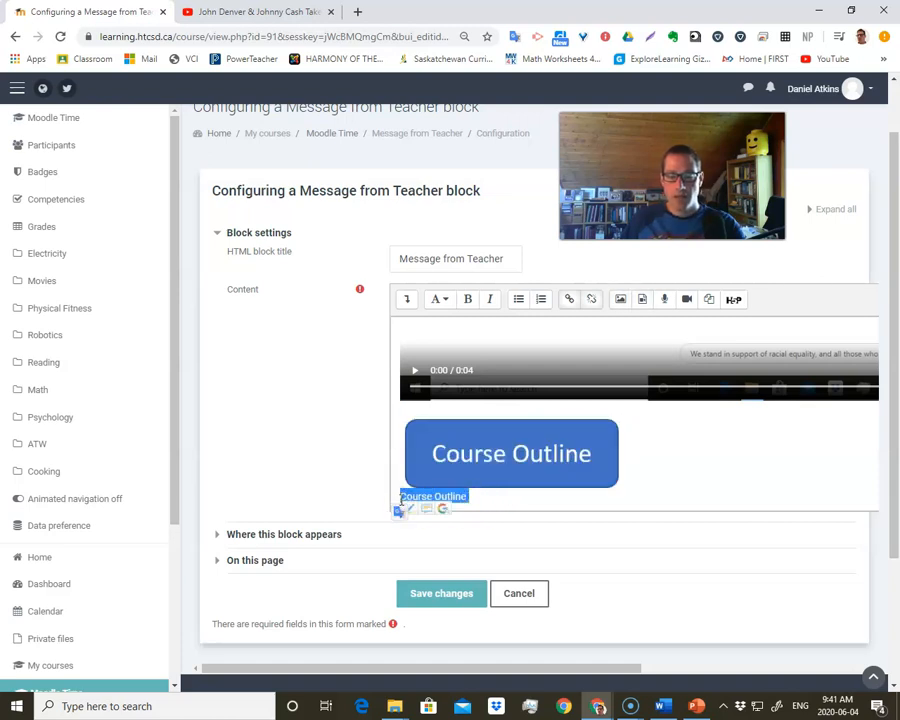
{"action": "key", "text": "BackSpace"}
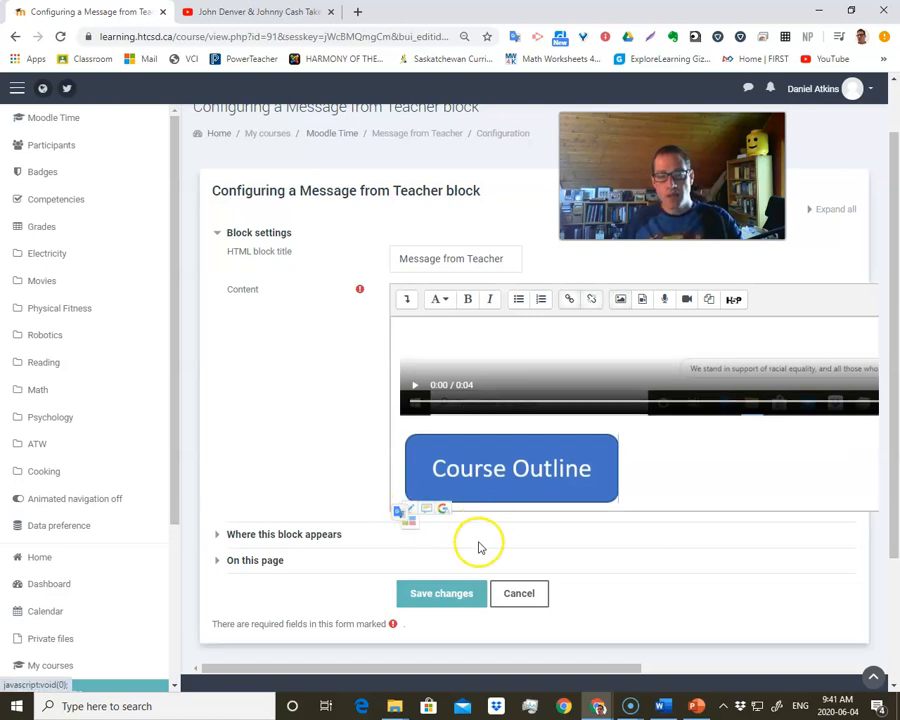
{"action": "left_click", "coordinate": [466, 593]}
- Test the Course Outline button in the Message from Teacher block and return to the course page
{"action": "scroll", "coordinate": [766, 516], "scroll_direction": "down", "scroll_amount": 3}
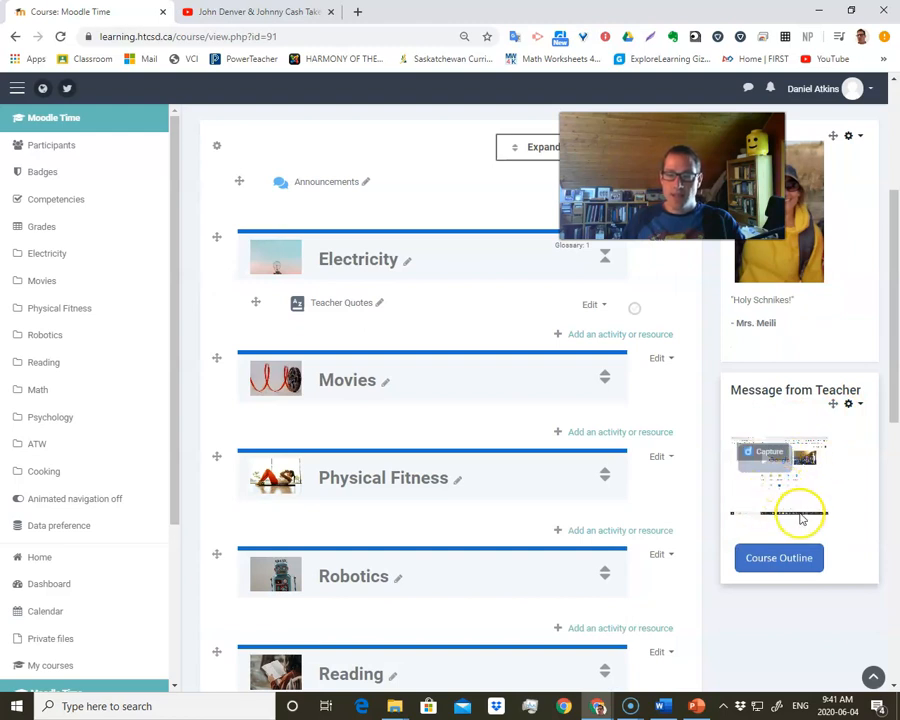
{"action": "scroll", "coordinate": [794, 514], "scroll_direction": "down", "scroll_amount": 1}
{"action": "left_click", "coordinate": [782, 490]}
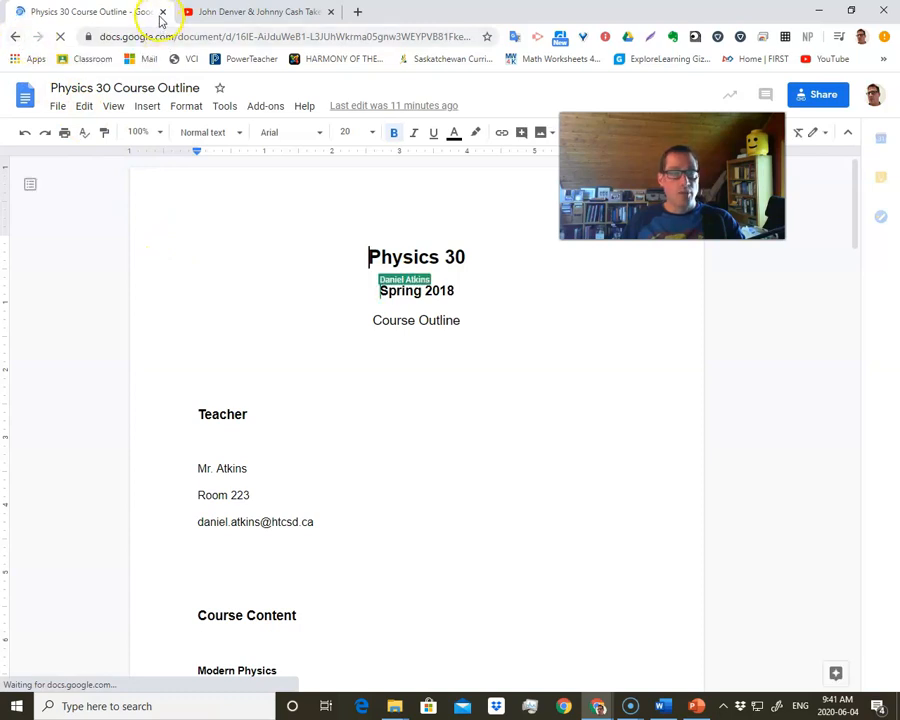
{"action": "left_click", "coordinate": [14, 42]}
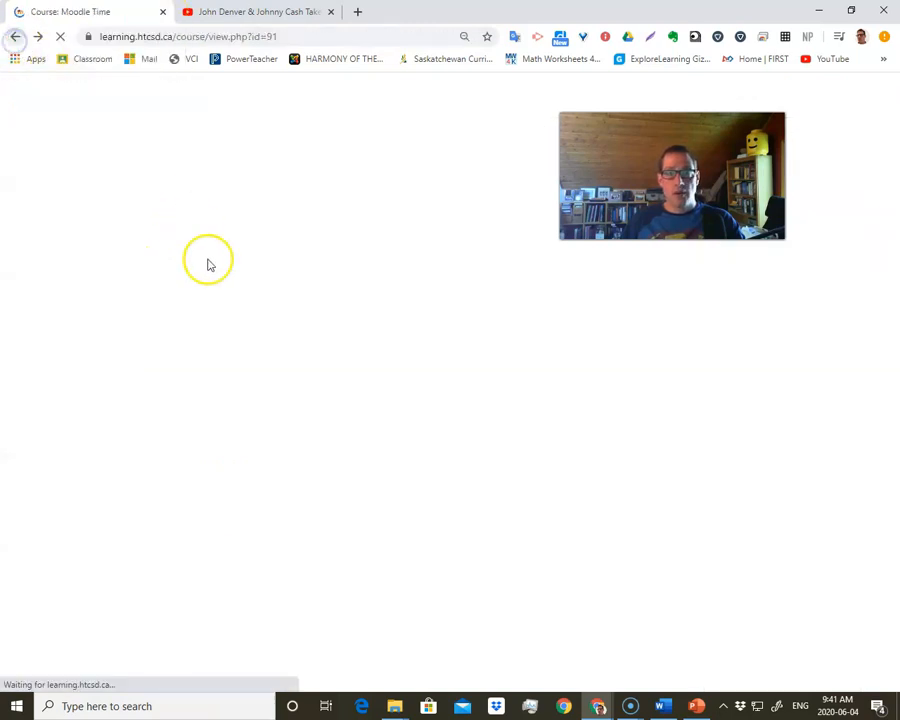